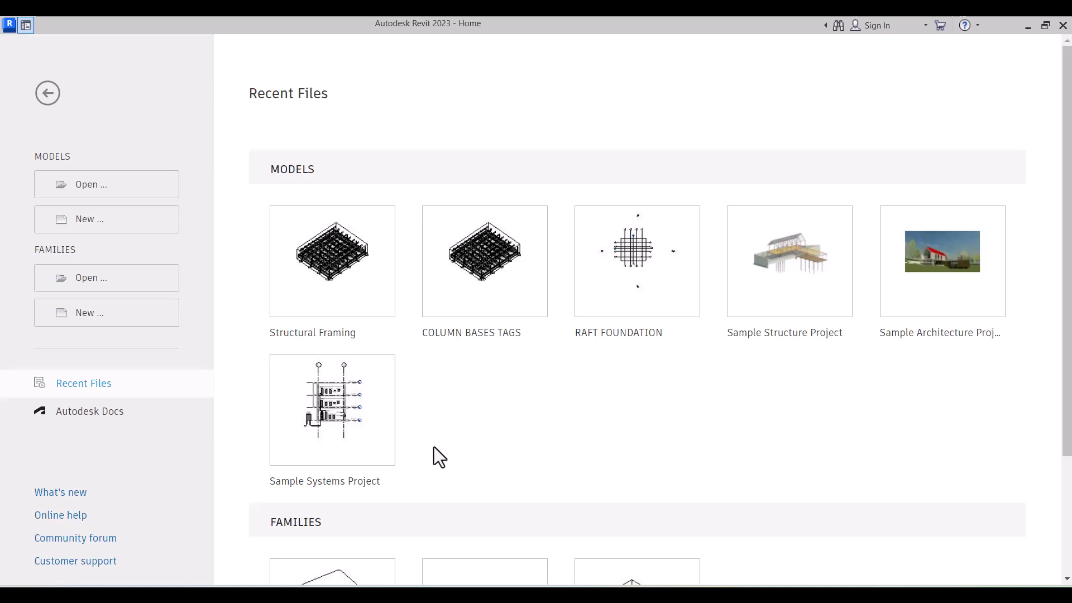
Step: Create a new project from the Metric-Structural Template
{"action": "left_click", "coordinate": [87, 229]}
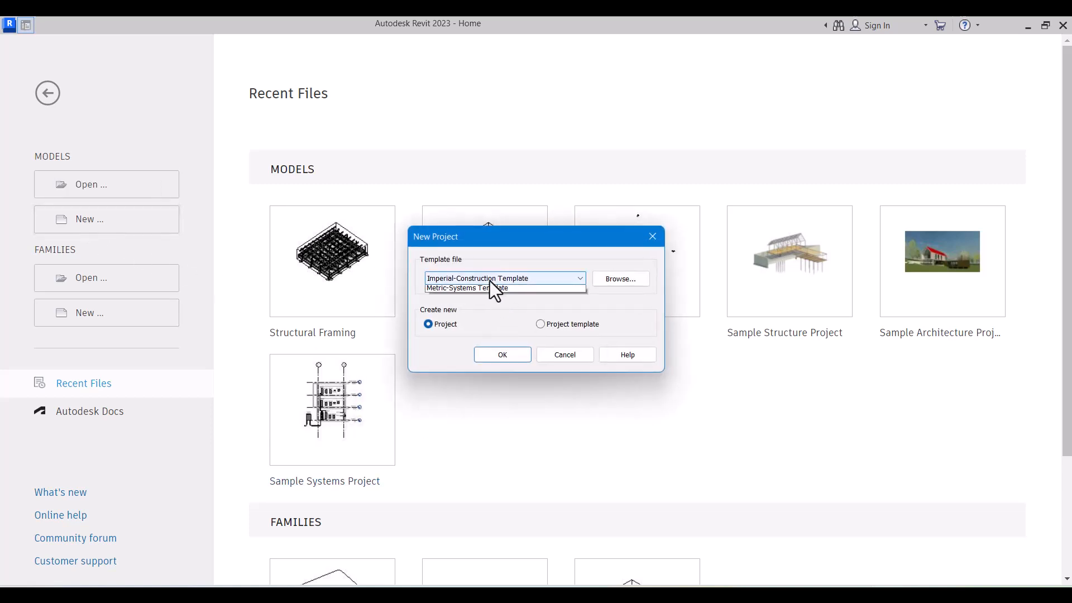
{"action": "left_click", "coordinate": [490, 279]}
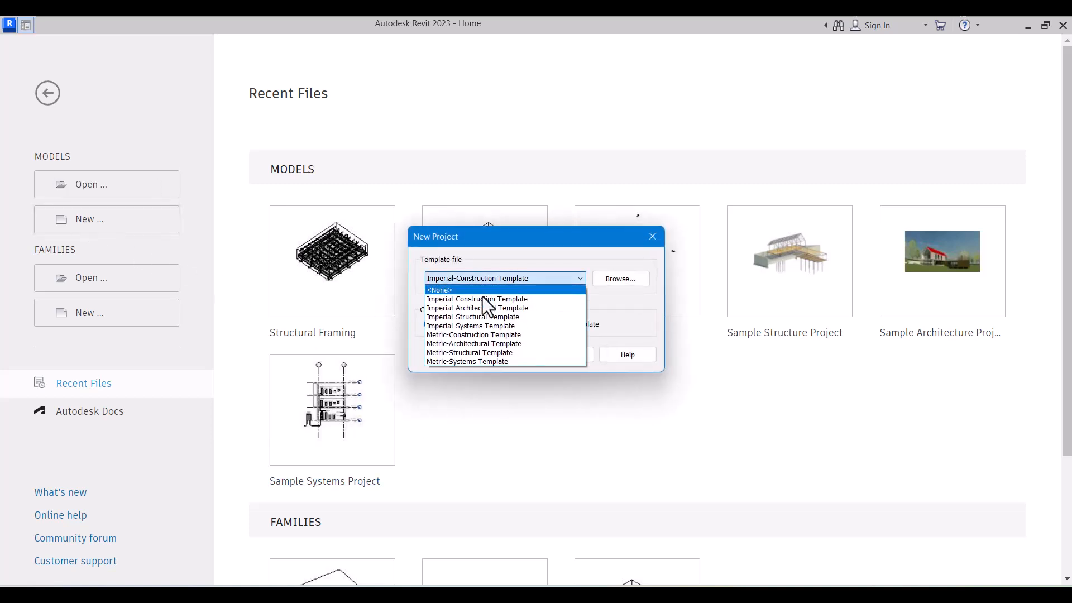
{"action": "left_click", "coordinate": [484, 353]}
{"action": "left_click", "coordinate": [512, 355]}
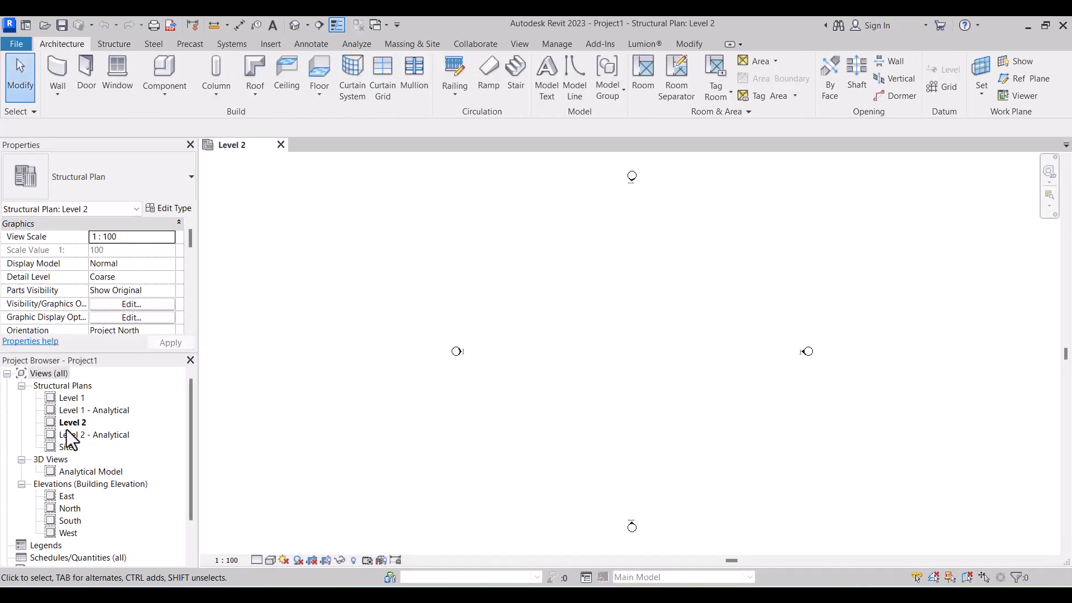
Step: Open the North building elevation view
{"action": "scroll", "coordinate": [99, 450], "scroll_direction": "down", "scroll_amount": 2}
{"action": "scroll", "coordinate": [79, 406], "scroll_direction": "up", "scroll_amount": 2}
{"action": "left_click", "coordinate": [66, 508]}
{"action": "double_click", "coordinate": [62, 513]}
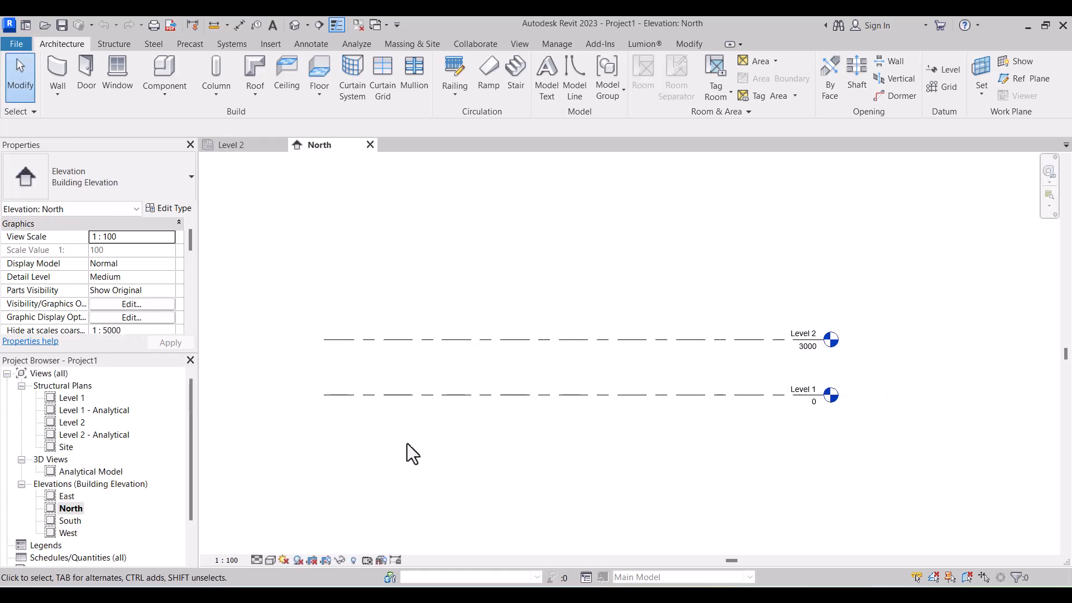
Step: Examine the Level 1 and Level 2 lines in the North elevation and select the Level 1 line
{"action": "scroll", "coordinate": [782, 419], "scroll_direction": "up", "scroll_amount": 5}
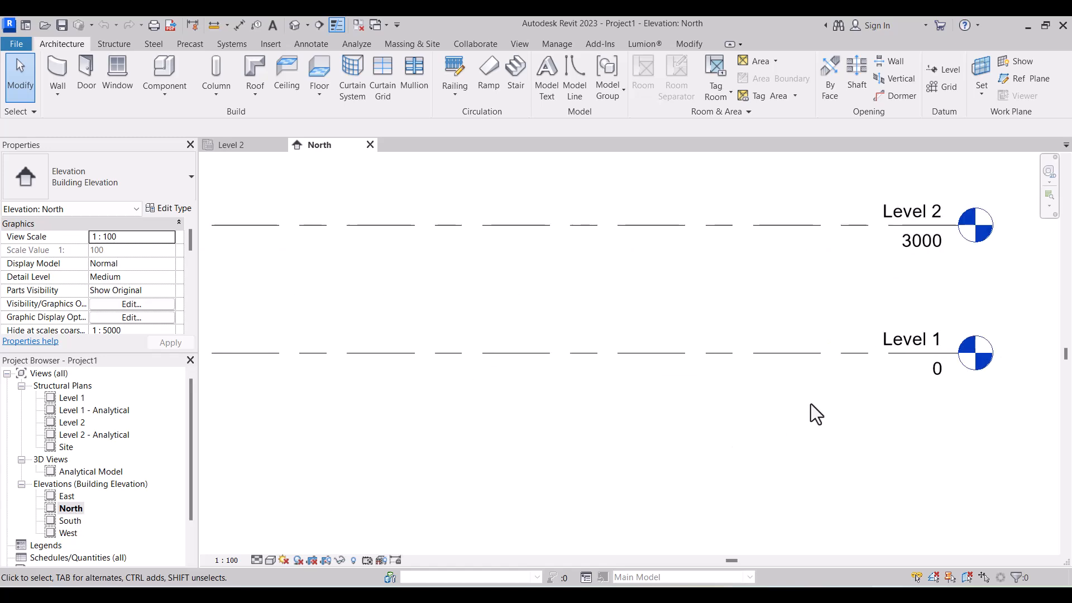
{"action": "scroll", "coordinate": [706, 383], "scroll_direction": "down", "scroll_amount": 2}
{"action": "scroll", "coordinate": [743, 390], "scroll_direction": "up", "scroll_amount": 2}
{"action": "scroll", "coordinate": [735, 391], "scroll_direction": "down", "scroll_amount": 1}
{"action": "scroll", "coordinate": [734, 385], "scroll_direction": "down", "scroll_amount": 4}
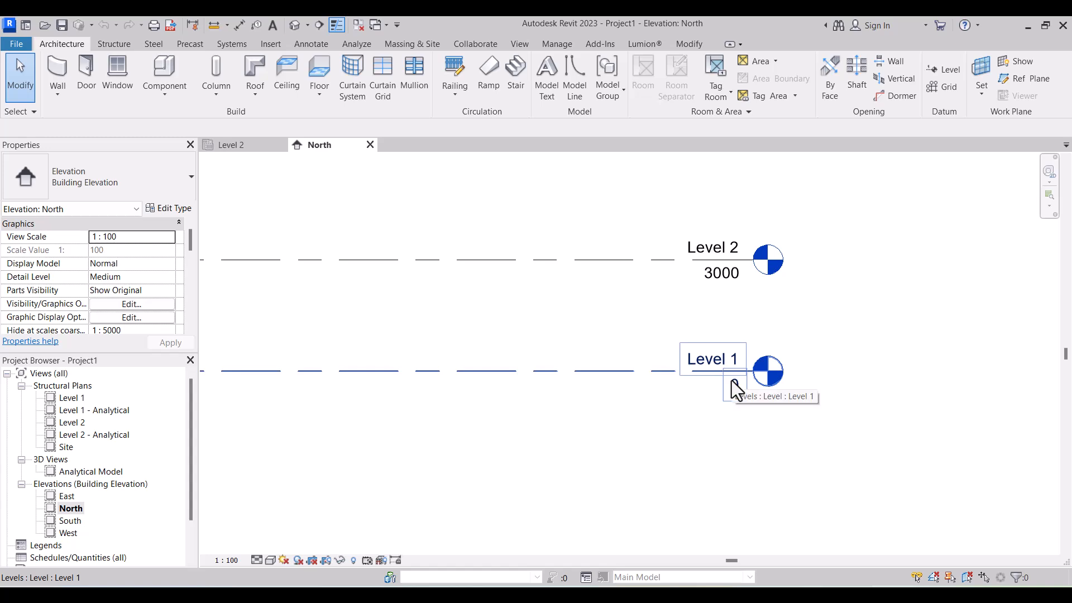
{"action": "scroll", "coordinate": [704, 327], "scroll_direction": "up", "scroll_amount": 2}
{"action": "scroll", "coordinate": [695, 325], "scroll_direction": "down", "scroll_amount": 1}
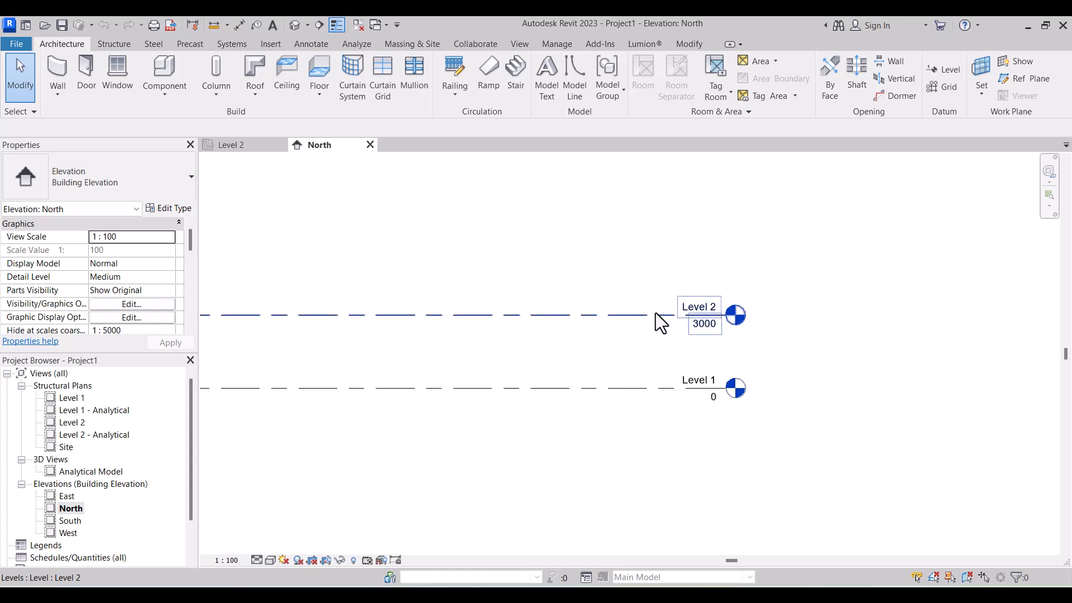
{"action": "scroll", "coordinate": [660, 320], "scroll_direction": "up", "scroll_amount": 2}
{"action": "scroll", "coordinate": [674, 324], "scroll_direction": "down", "scroll_amount": 3}
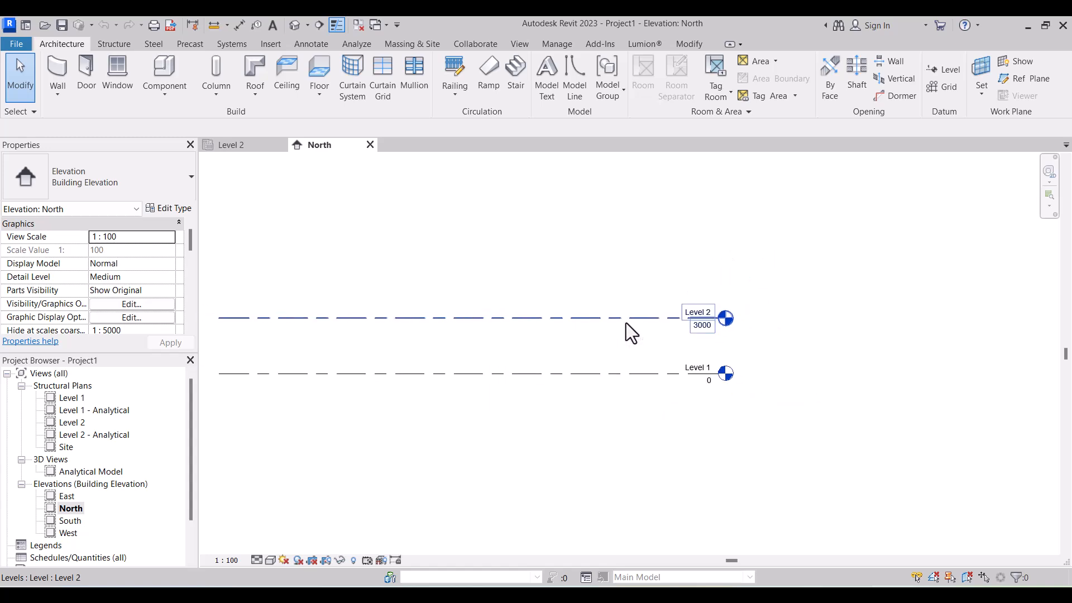
{"action": "scroll", "coordinate": [693, 299], "scroll_direction": "up", "scroll_amount": 1}
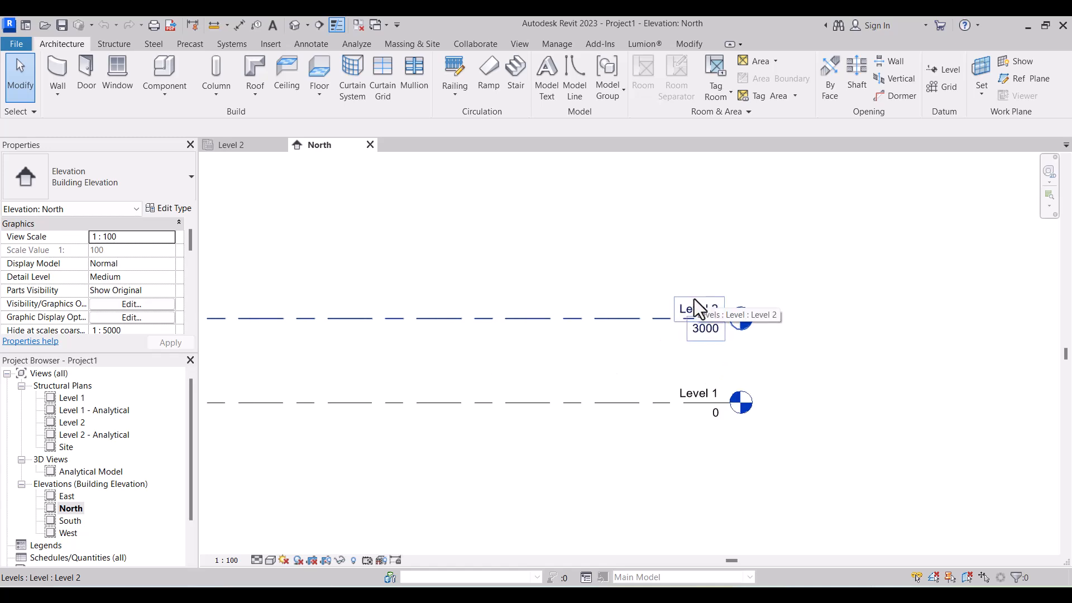
{"action": "left_click", "coordinate": [80, 400]}
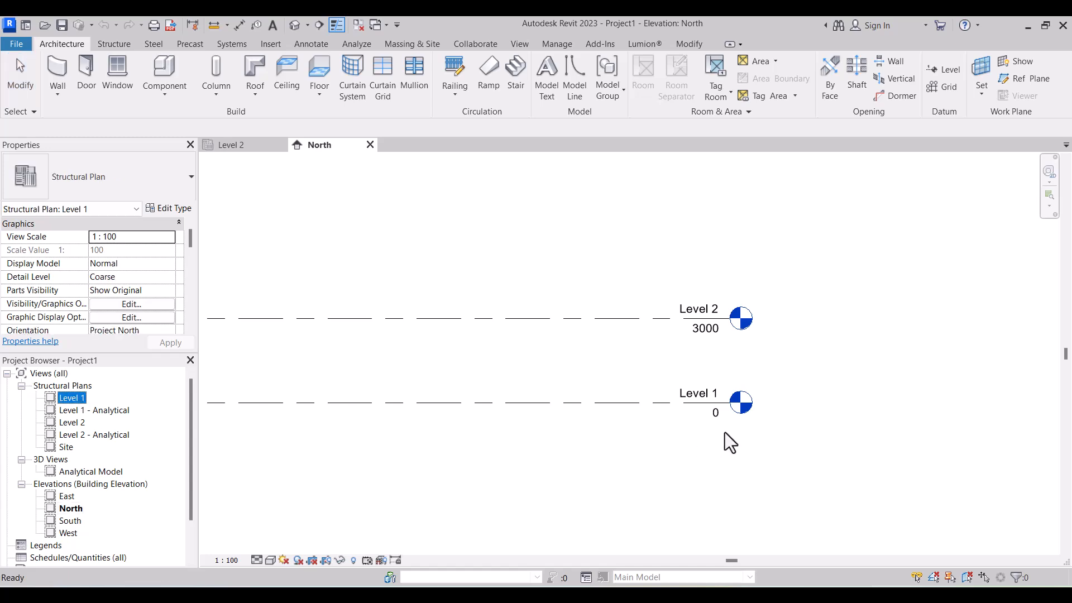
{"action": "scroll", "coordinate": [715, 433], "scroll_direction": "down", "scroll_amount": 2}
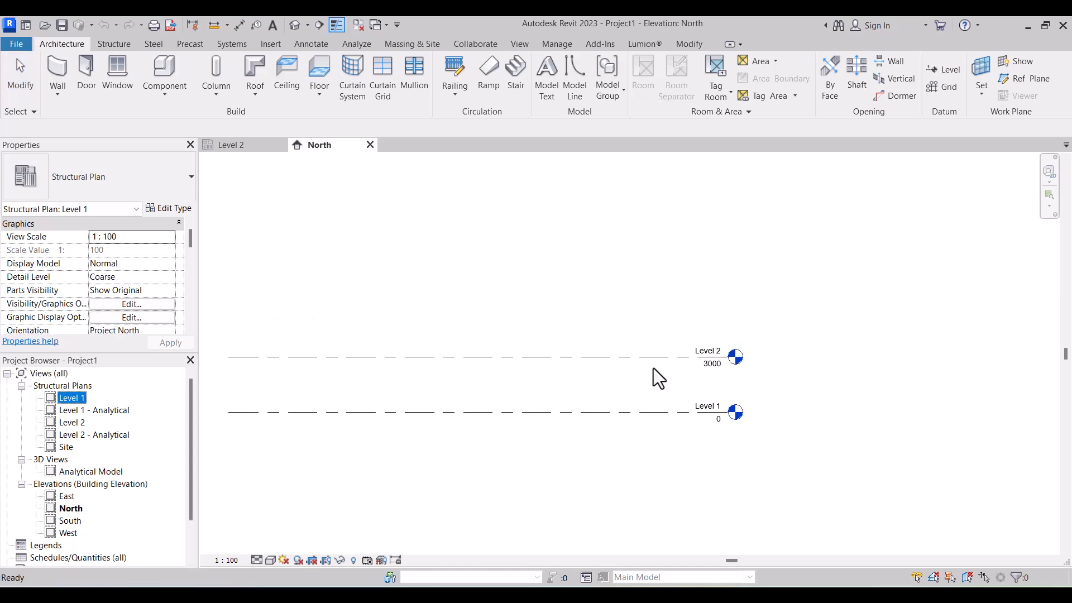
{"action": "left_click", "coordinate": [669, 412]}
{"action": "left_click", "coordinate": [670, 411]}
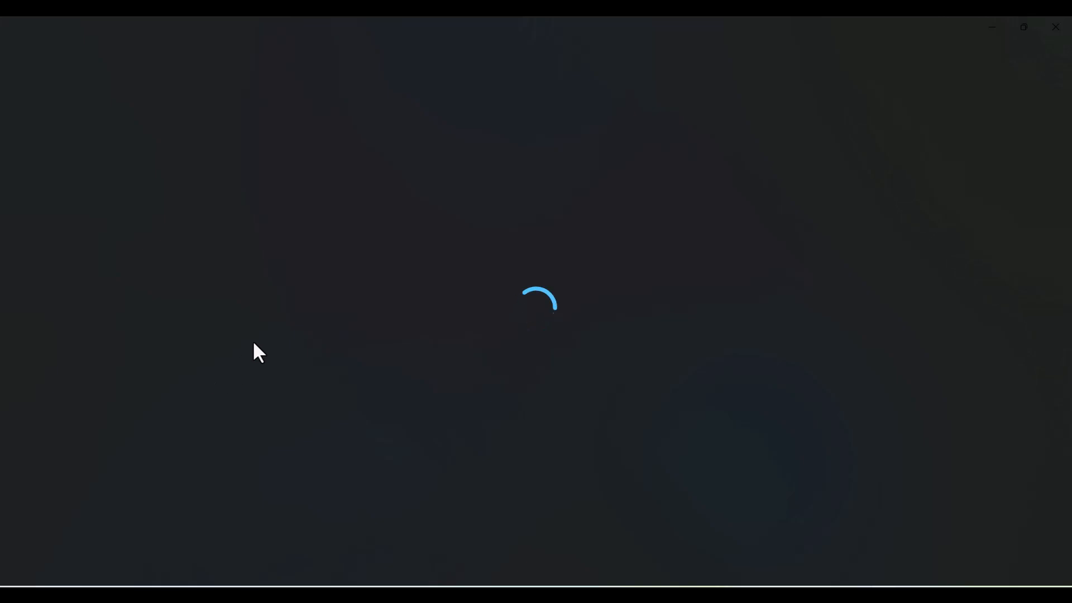
Step: Examine the wall, footing and slab in the slab-on-grade foundation reference picture and return to Revit
{"action": "scroll", "coordinate": [538, 357], "scroll_direction": "up", "scroll_amount": 5}
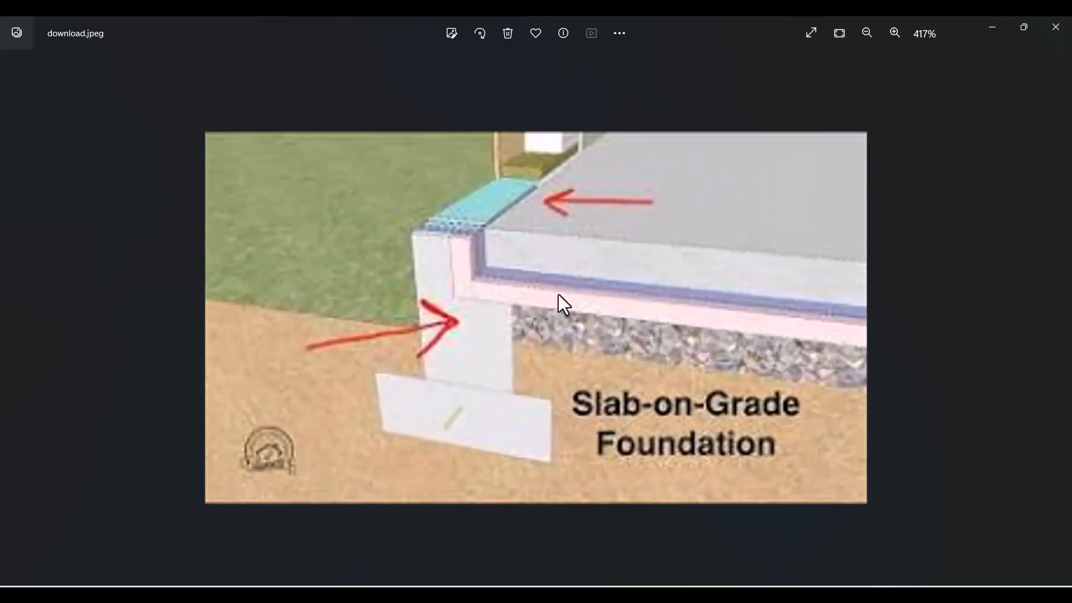
{"action": "scroll", "coordinate": [552, 282], "scroll_direction": "down", "scroll_amount": 1}
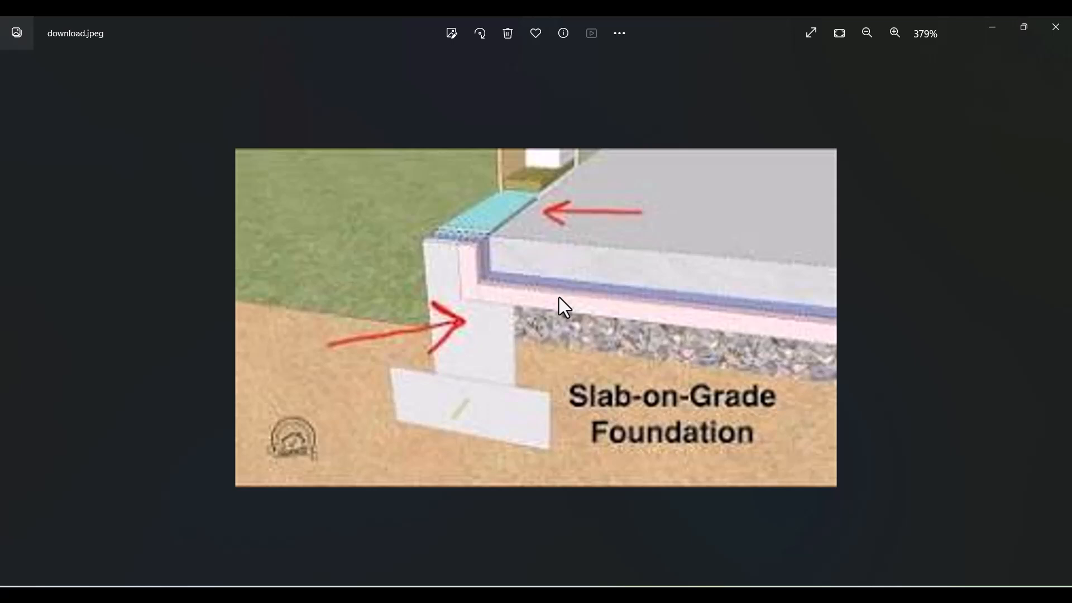
{"action": "left_click", "coordinate": [992, 28]}
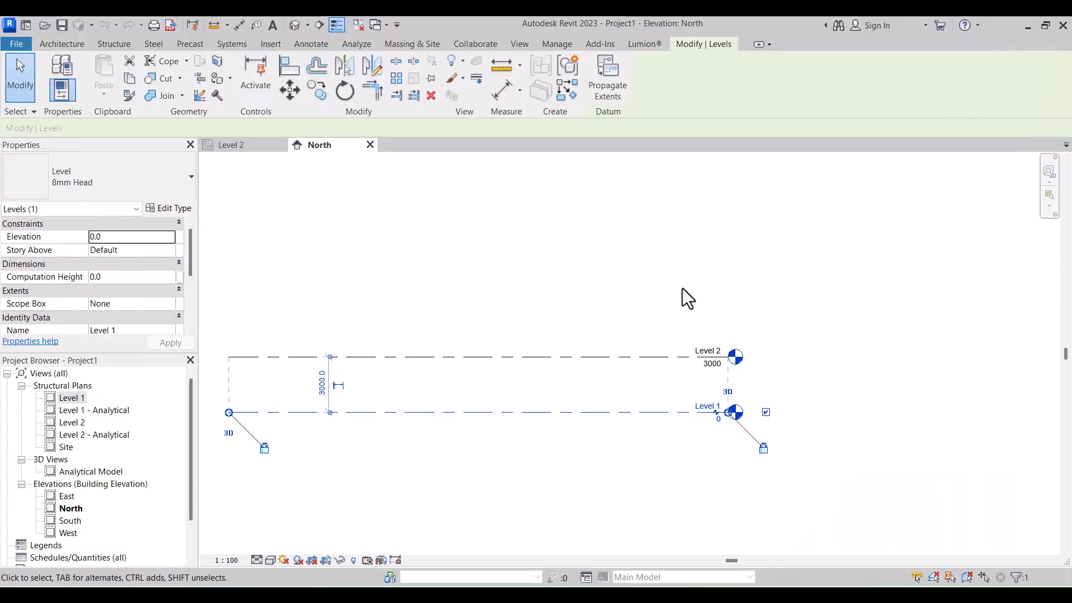
Step: Open the Level 1 structural plan view
{"action": "scroll", "coordinate": [631, 430], "scroll_direction": "down", "scroll_amount": 1}
{"action": "scroll", "coordinate": [619, 420], "scroll_direction": "up", "scroll_amount": 2}
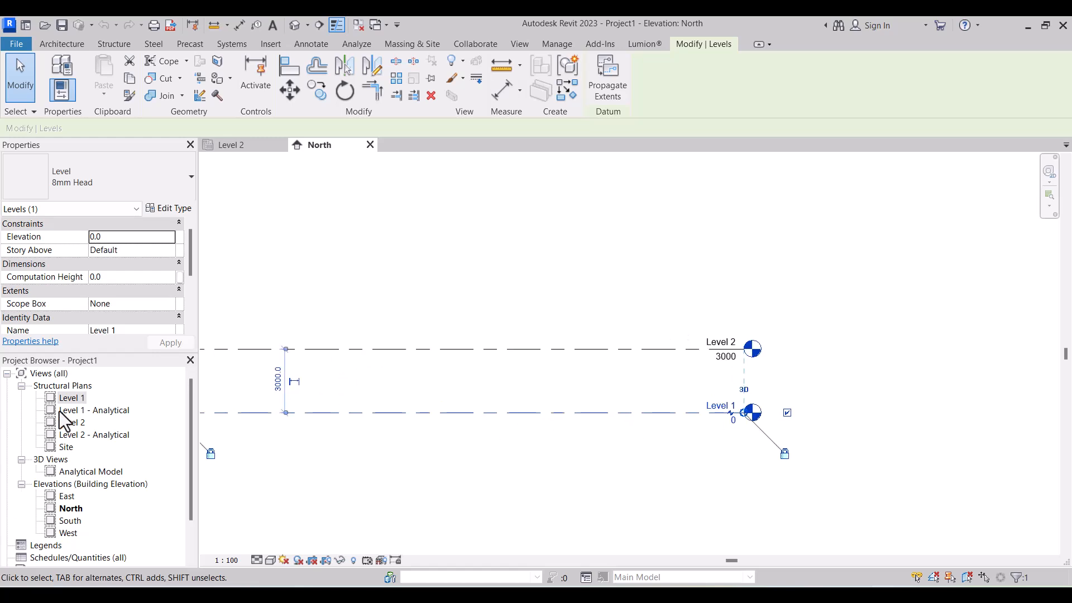
{"action": "double_click", "coordinate": [72, 399]}
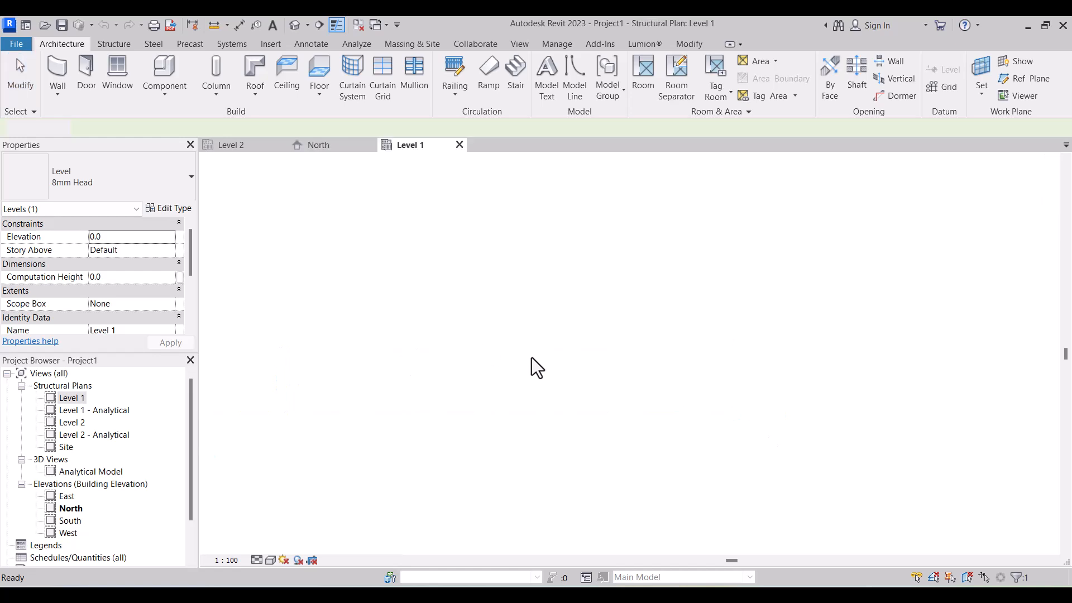
{"action": "scroll", "coordinate": [563, 321], "scroll_direction": "up", "scroll_amount": 2}
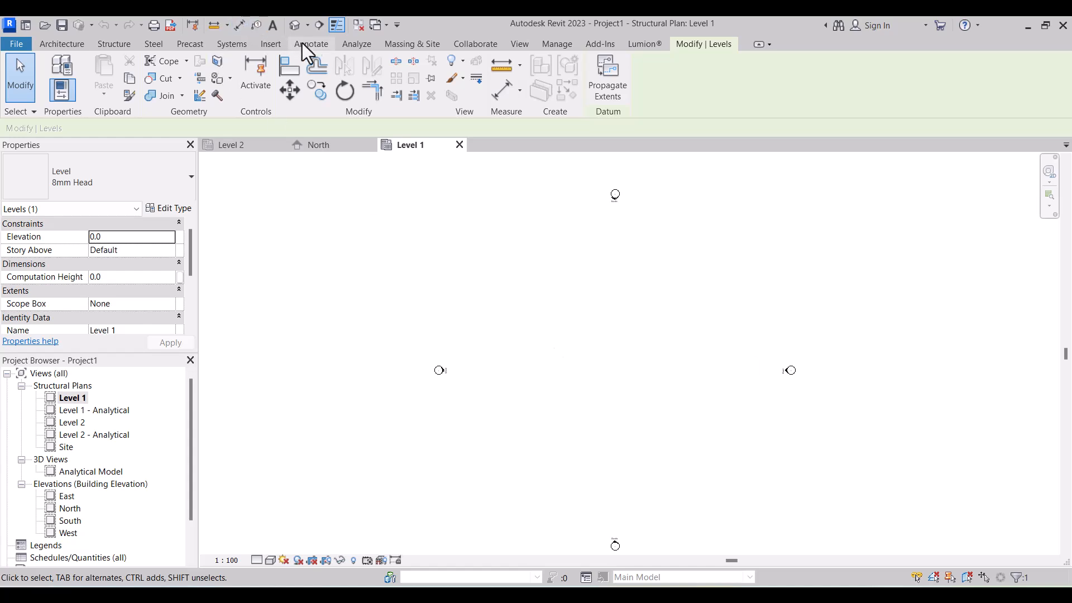
Step: Create a roughly rectangular toposurface between the elevation markers, with its points at absolute elevation 0.0
{"action": "left_click", "coordinate": [389, 44]}
{"action": "left_click", "coordinate": [362, 74]}
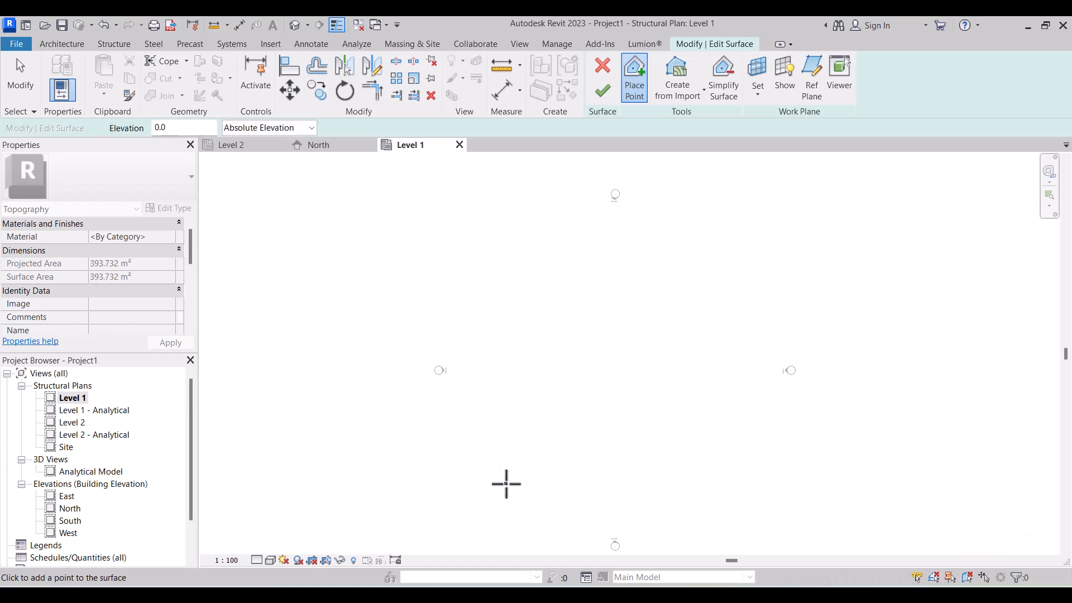
{"action": "left_click", "coordinate": [565, 159]}
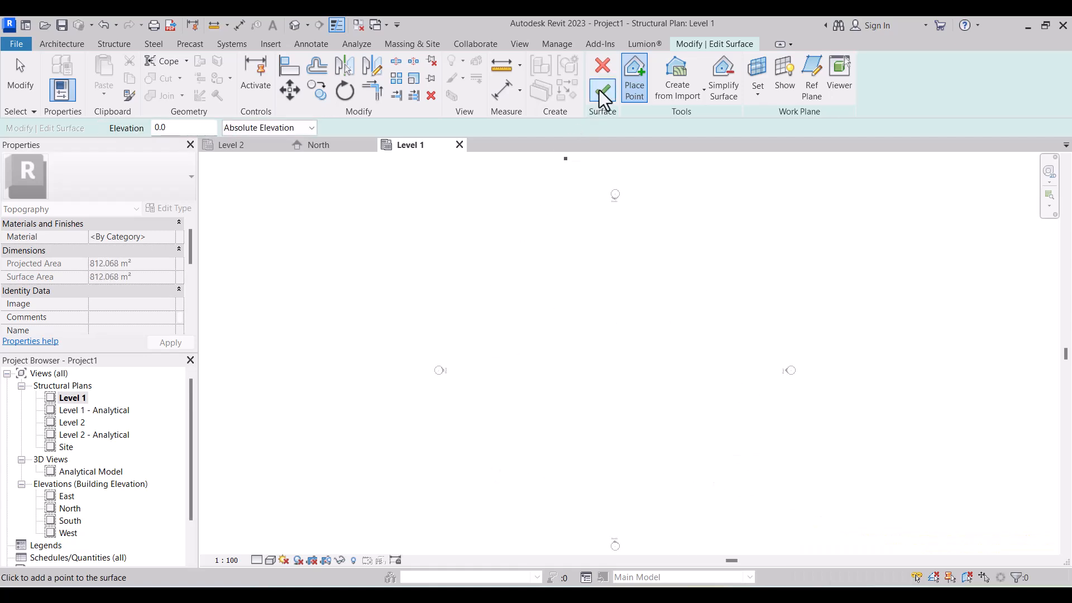
Step: Reveal hidden elements in the Level 1 plan, unhide the topography category and leave the reveal mode
{"action": "left_click", "coordinate": [353, 560]}
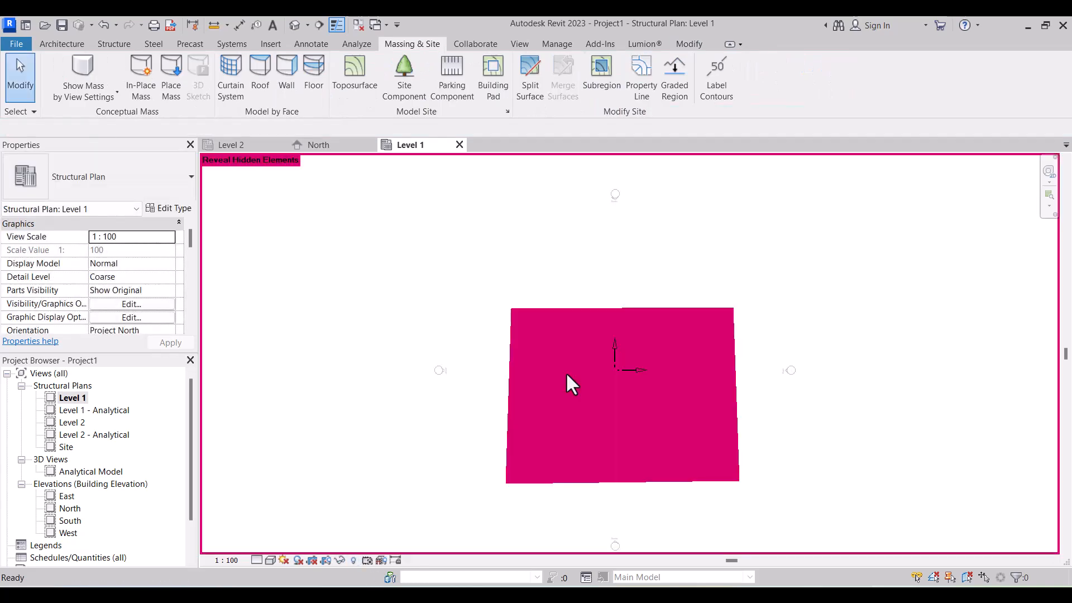
{"action": "left_click", "coordinate": [543, 312]}
{"action": "left_click", "coordinate": [675, 76]}
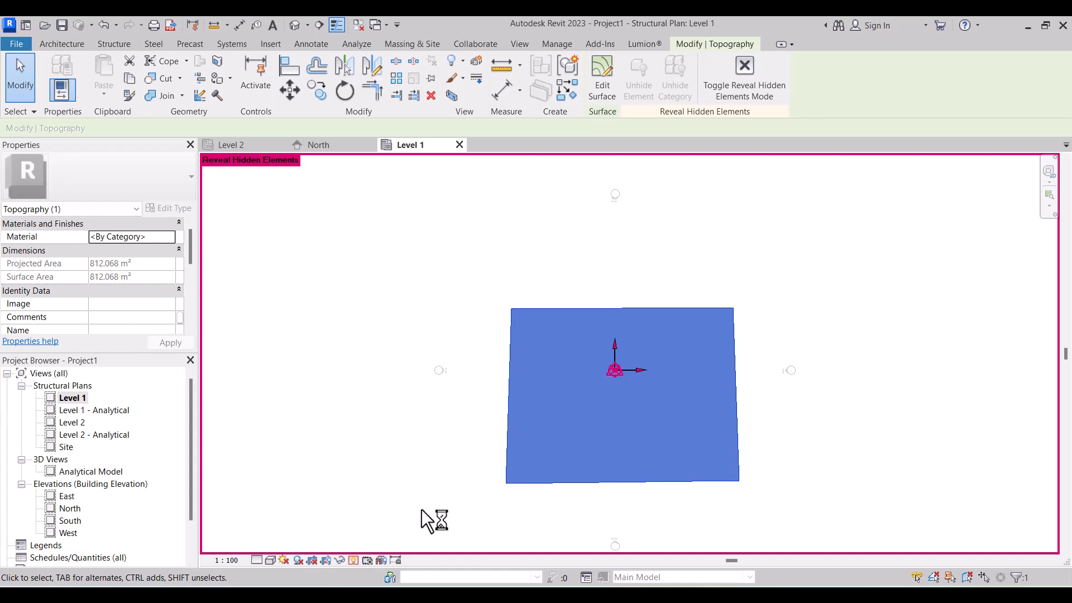
{"action": "left_click", "coordinate": [354, 560]}
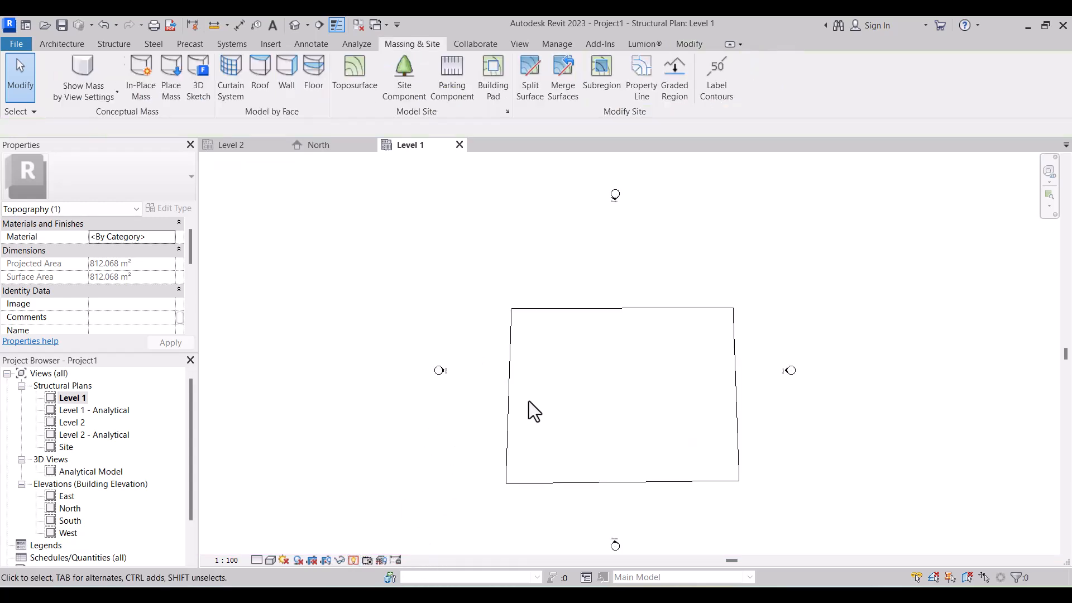
{"action": "left_click", "coordinate": [509, 379]}
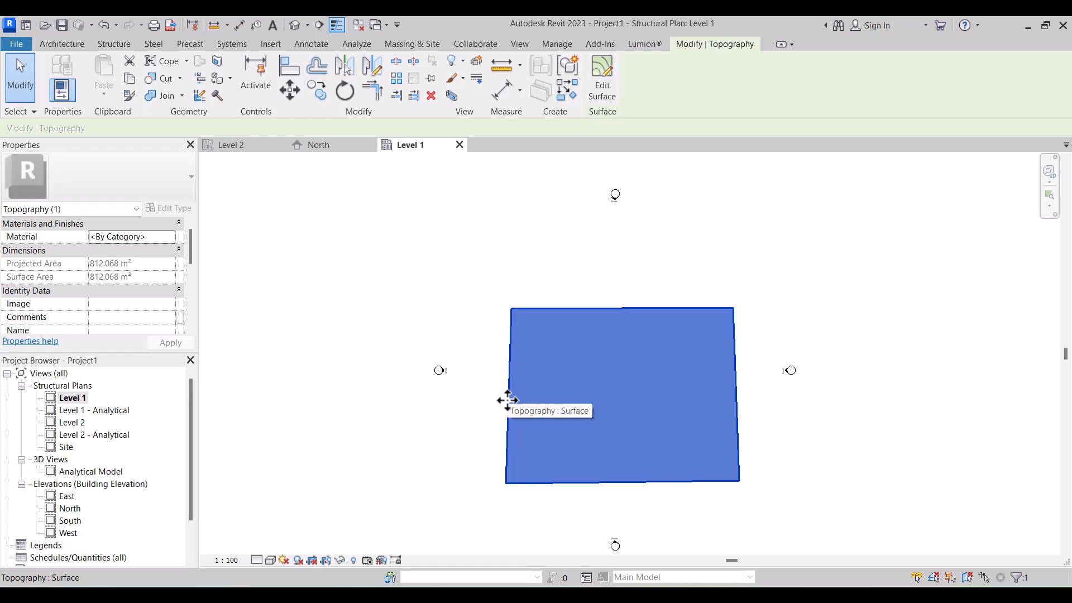
{"action": "scroll", "coordinate": [463, 407], "scroll_direction": "down", "scroll_amount": 2}
{"action": "left_click", "coordinate": [441, 438]}
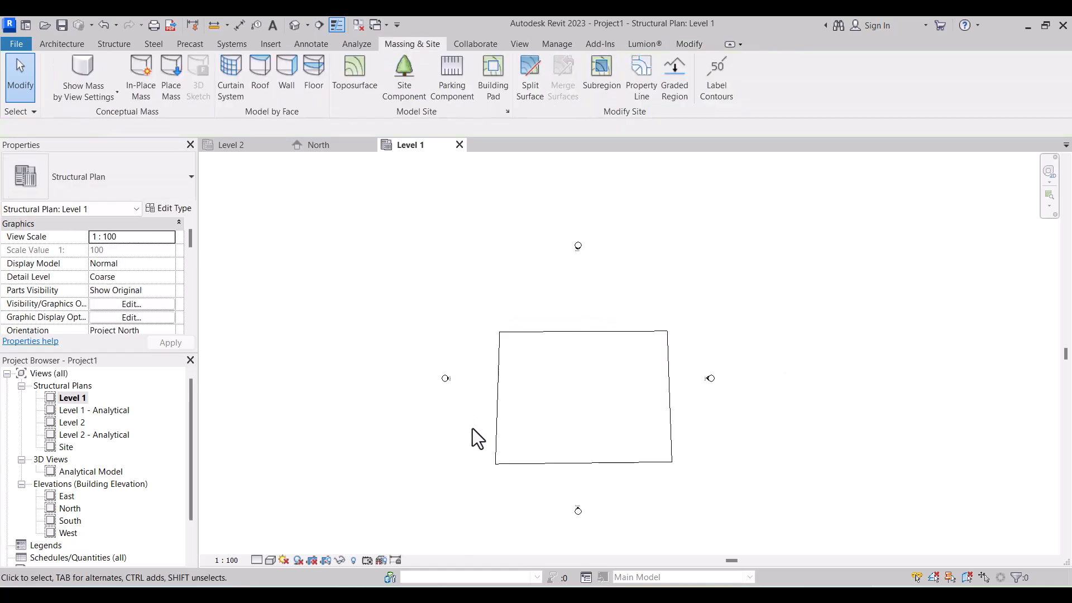
Step: Place four vertical M_Concrete-Rectangular-Column 300 x 450mm structural columns in a rectangular layout inside the toposurface, unconnected with a depth of 2500
{"action": "left_click", "coordinate": [110, 45]}
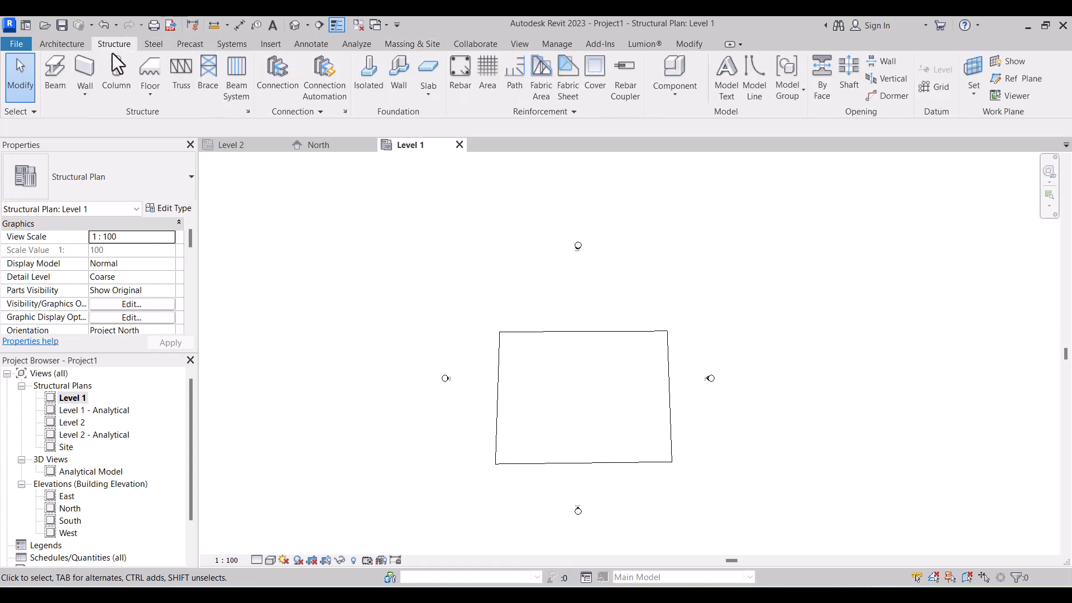
{"action": "left_click", "coordinate": [109, 69]}
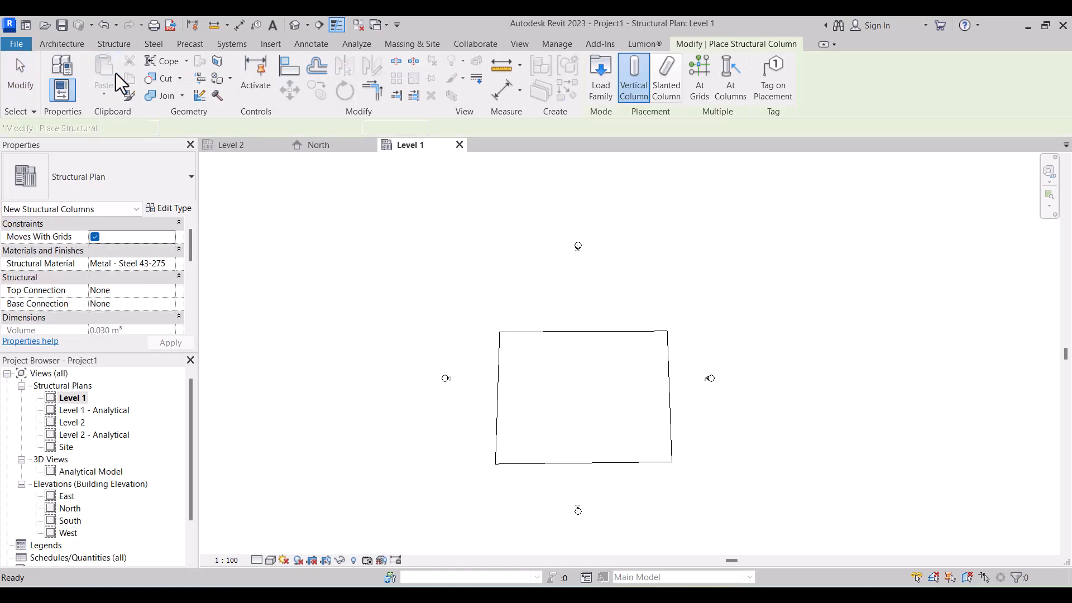
{"action": "left_click", "coordinate": [126, 186]}
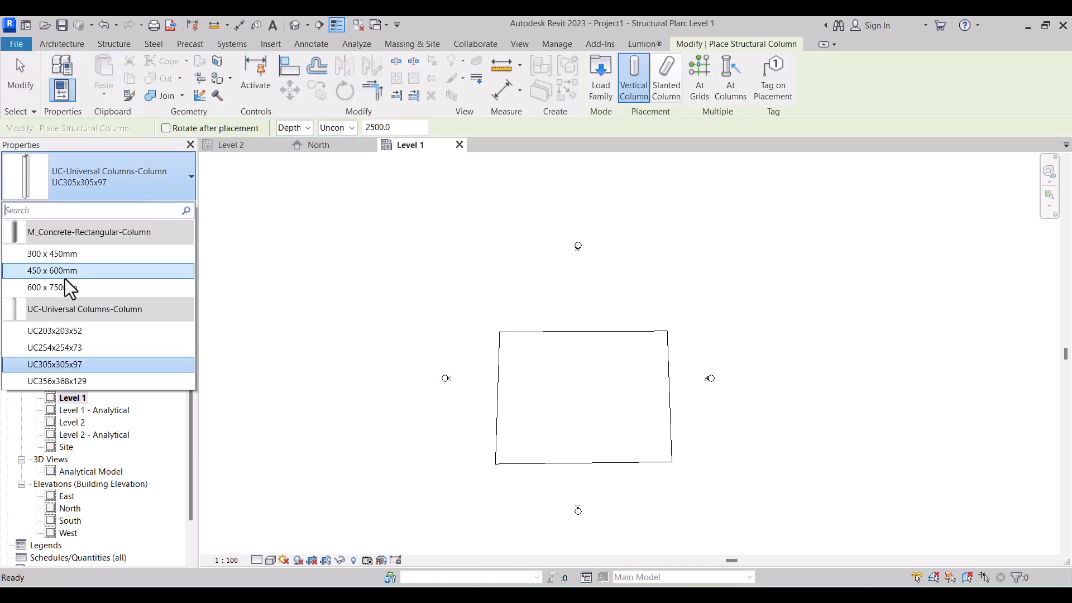
{"action": "left_click", "coordinate": [61, 255]}
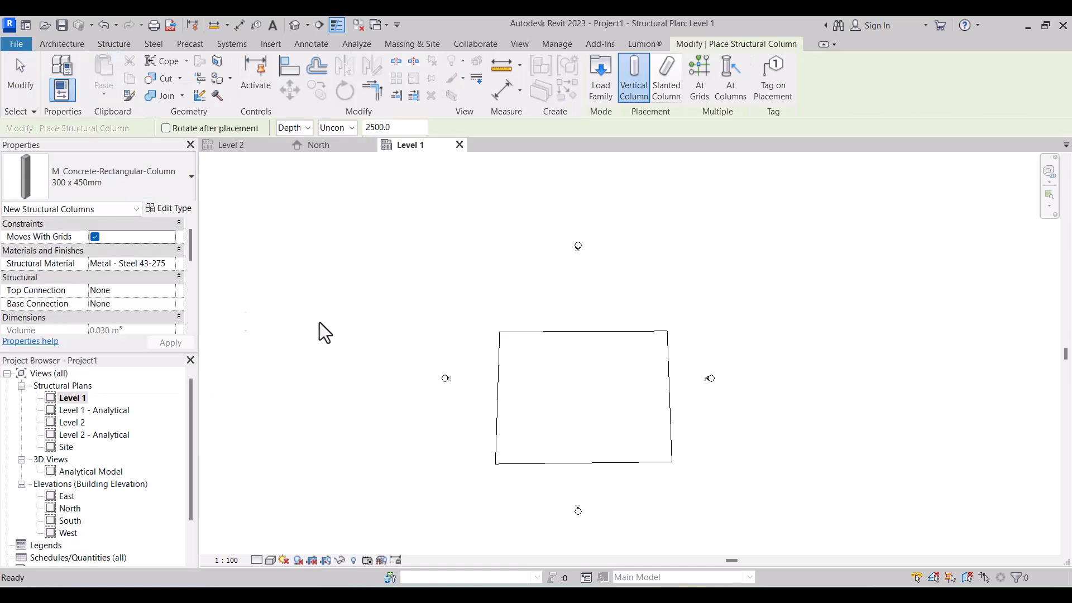
{"action": "scroll", "coordinate": [629, 389], "scroll_direction": "up", "scroll_amount": 4}
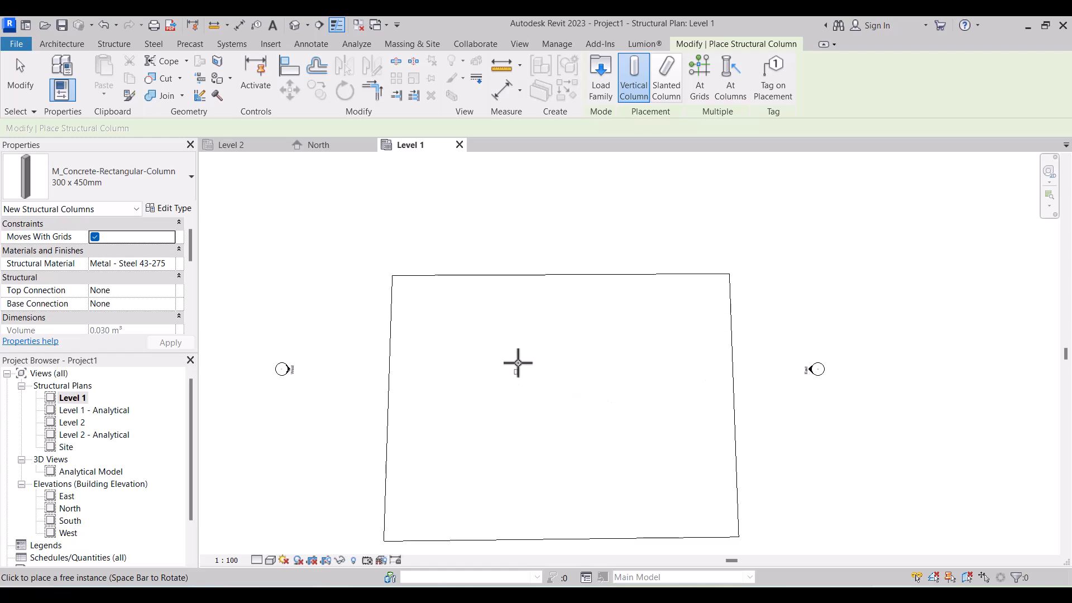
{"action": "left_click", "coordinate": [634, 336]}
{"action": "left_click", "coordinate": [634, 428]}
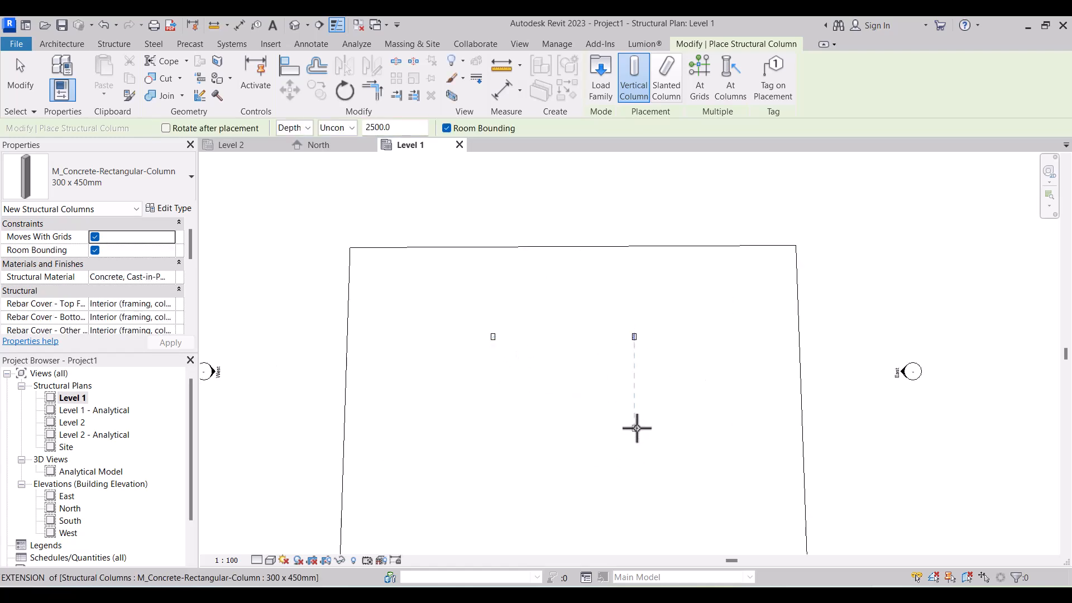
{"action": "left_click", "coordinate": [493, 431]}
{"action": "key", "text": "Escape"}
{"action": "key", "text": "Escape"}
{"action": "scroll", "coordinate": [580, 419], "scroll_direction": "down", "scroll_amount": 2}
{"action": "scroll", "coordinate": [579, 417], "scroll_direction": "up", "scroll_amount": 2}
{"action": "scroll", "coordinate": [579, 416], "scroll_direction": "down", "scroll_amount": 3}
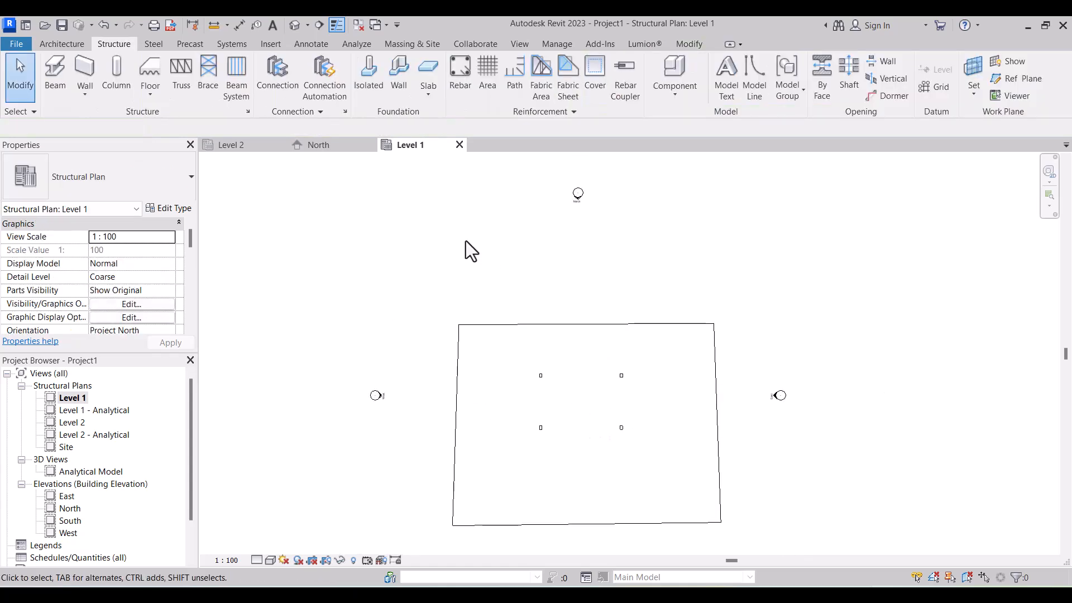
Step: Open the default 3D view, reveal hidden elements, unhide the topography category and leave the reveal mode
{"action": "left_click", "coordinate": [296, 25]}
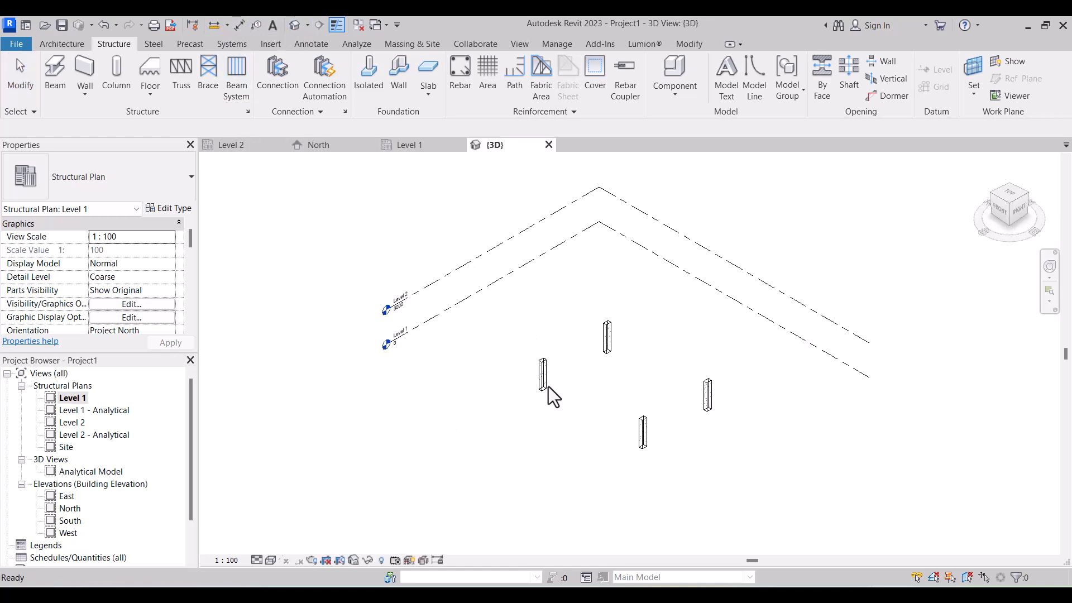
{"action": "left_click", "coordinate": [381, 560]}
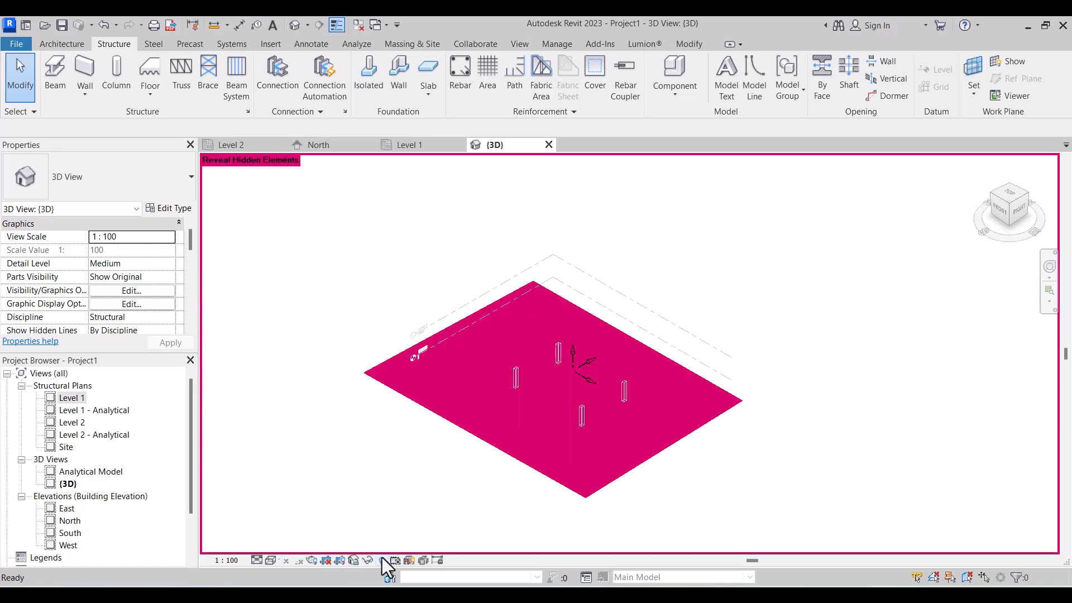
{"action": "left_click", "coordinate": [468, 439]}
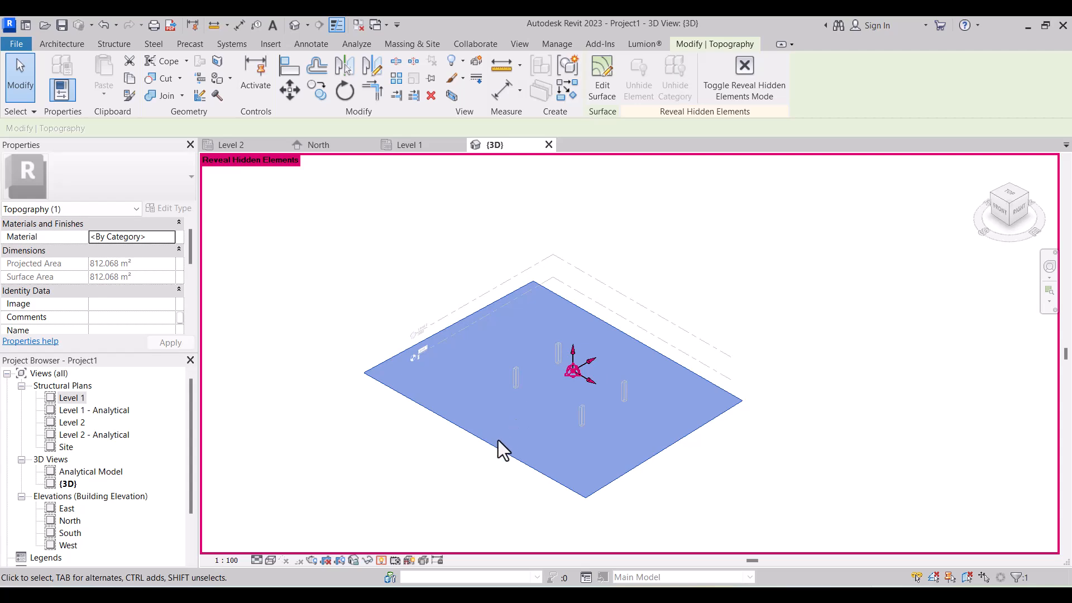
{"action": "left_click", "coordinate": [381, 560]}
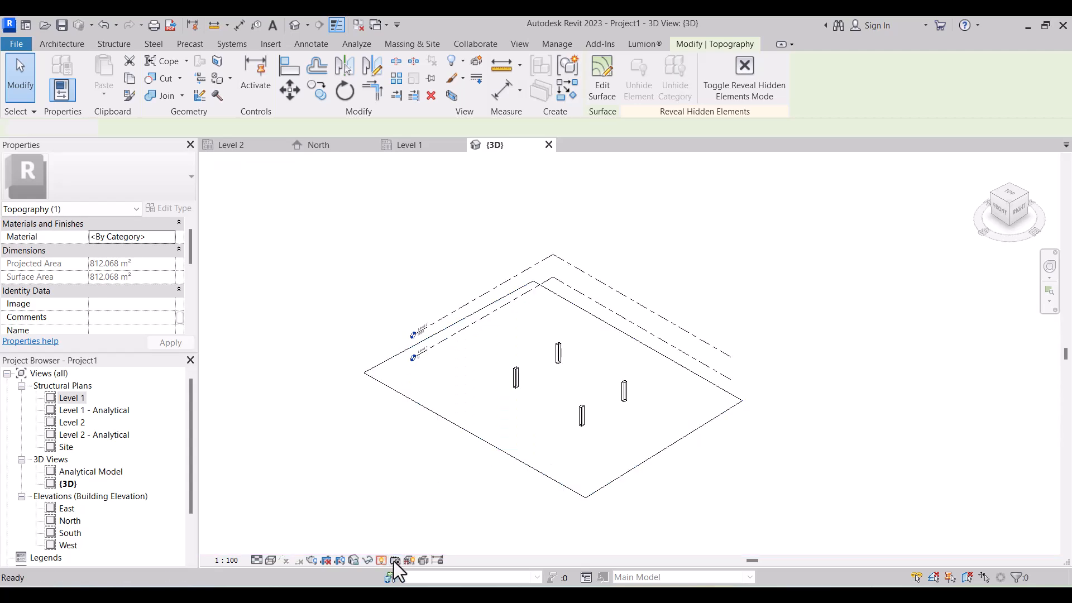
Step: Switch the 3D view to a shaded visual style
{"action": "scroll", "coordinate": [535, 337], "scroll_direction": "up", "scroll_amount": 4}
{"action": "scroll", "coordinate": [535, 336], "scroll_direction": "down", "scroll_amount": 2}
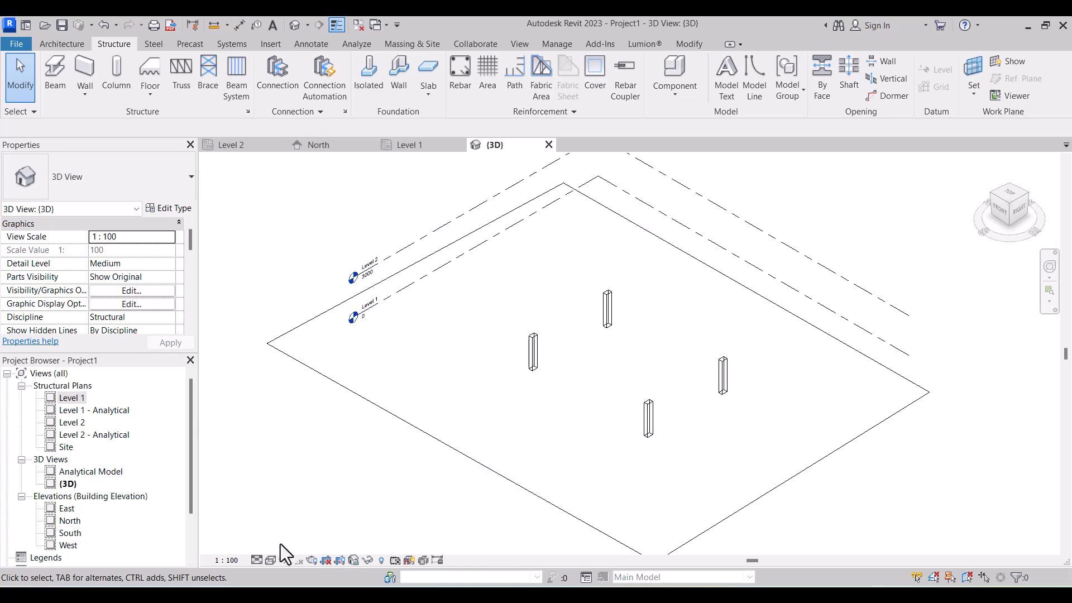
{"action": "left_click", "coordinate": [271, 560]}
{"action": "left_click", "coordinate": [279, 518]}
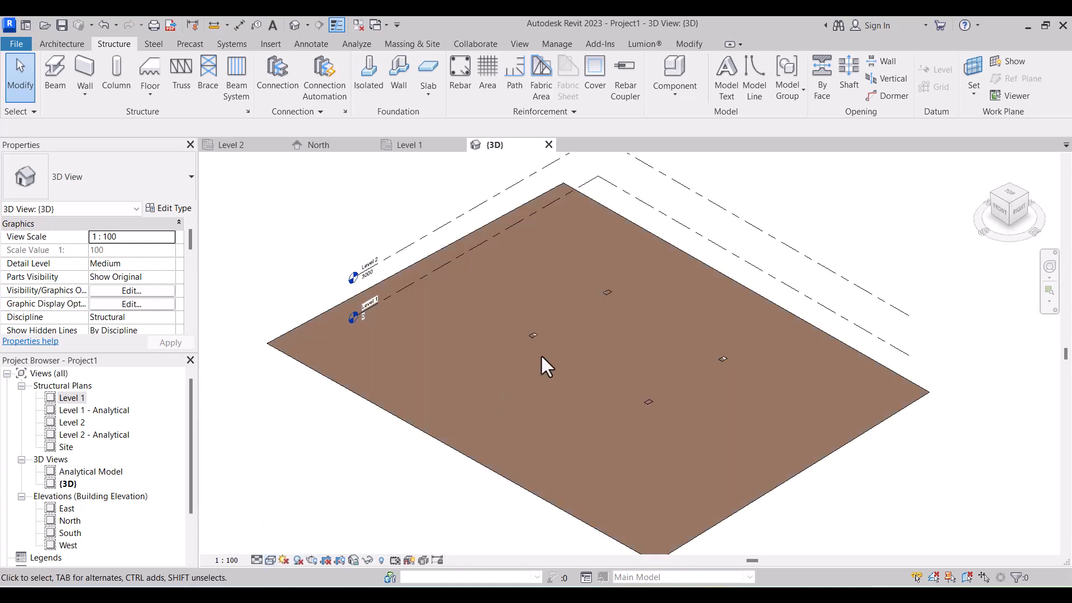
{"action": "scroll", "coordinate": [550, 353], "scroll_direction": "up", "scroll_amount": 4}
{"action": "scroll", "coordinate": [546, 322], "scroll_direction": "down", "scroll_amount": 4}
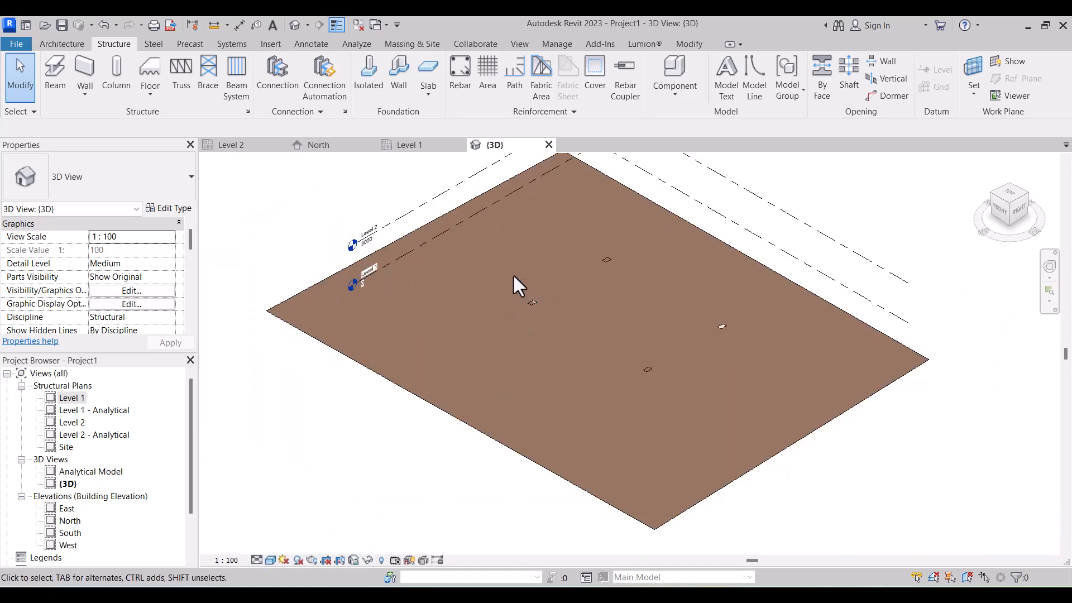
Step: Select all four concrete columns in the 3D view and try to set their base offset to 0
{"action": "left_click_drag", "start_coordinate": [428, 177], "coordinate": [735, 420]}
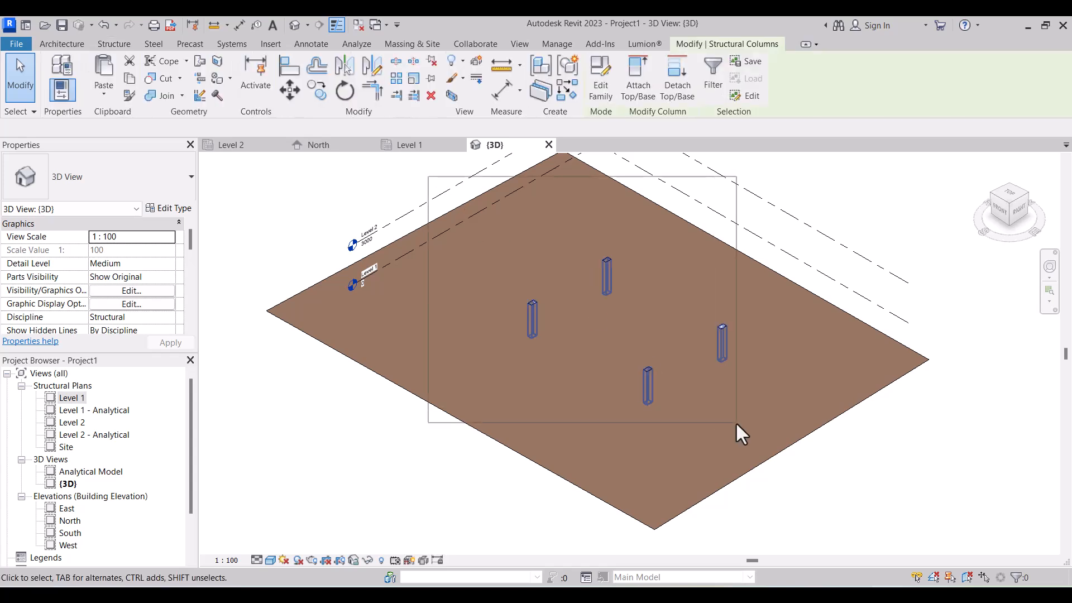
{"action": "left_click", "coordinate": [157, 250]}
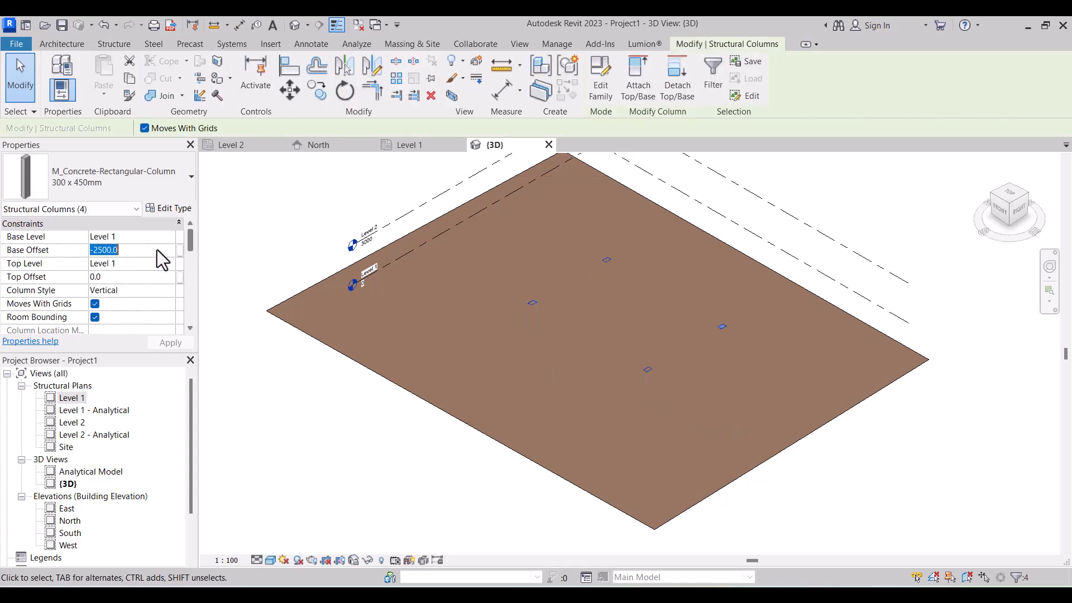
{"action": "type", "text": "0"}
{"action": "key", "text": "Return"}
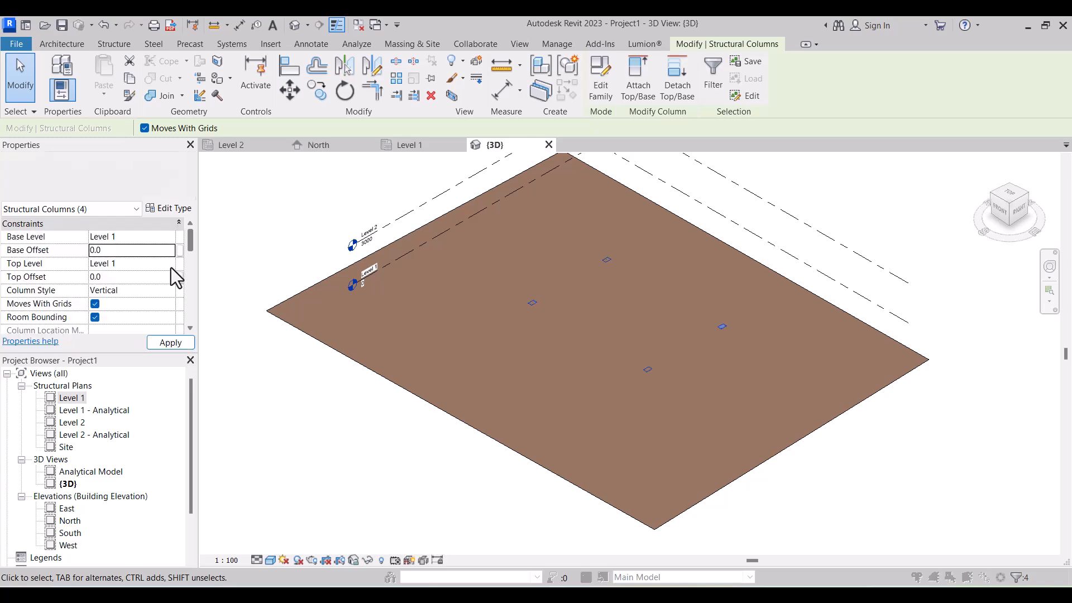
{"action": "left_click", "coordinate": [646, 353]}
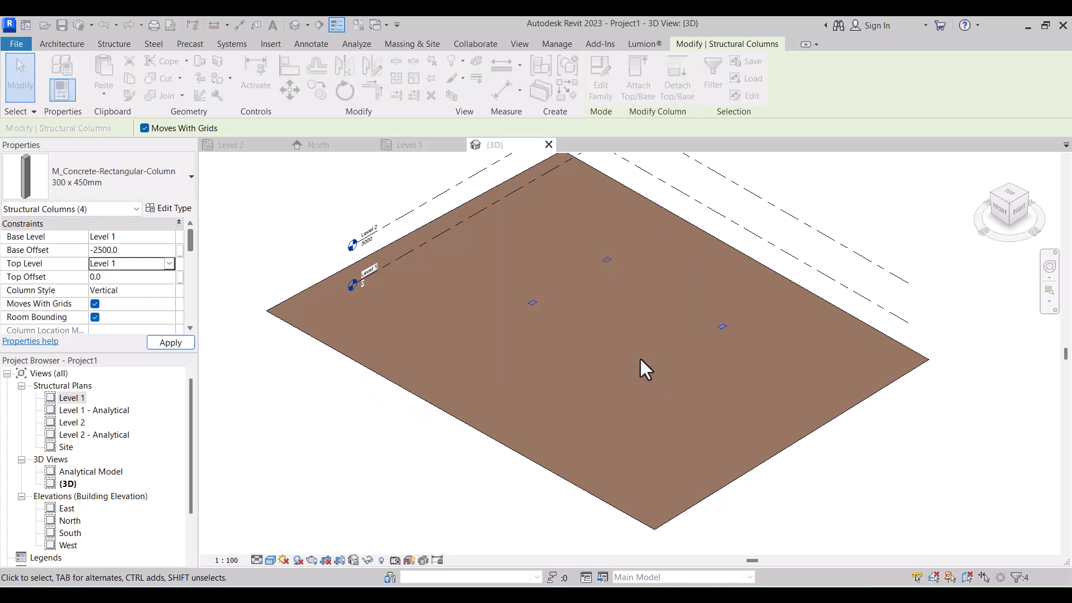
Step: Set the top level of the four selected columns to Level 2 and their base offset to 0
{"action": "left_click", "coordinate": [161, 264]}
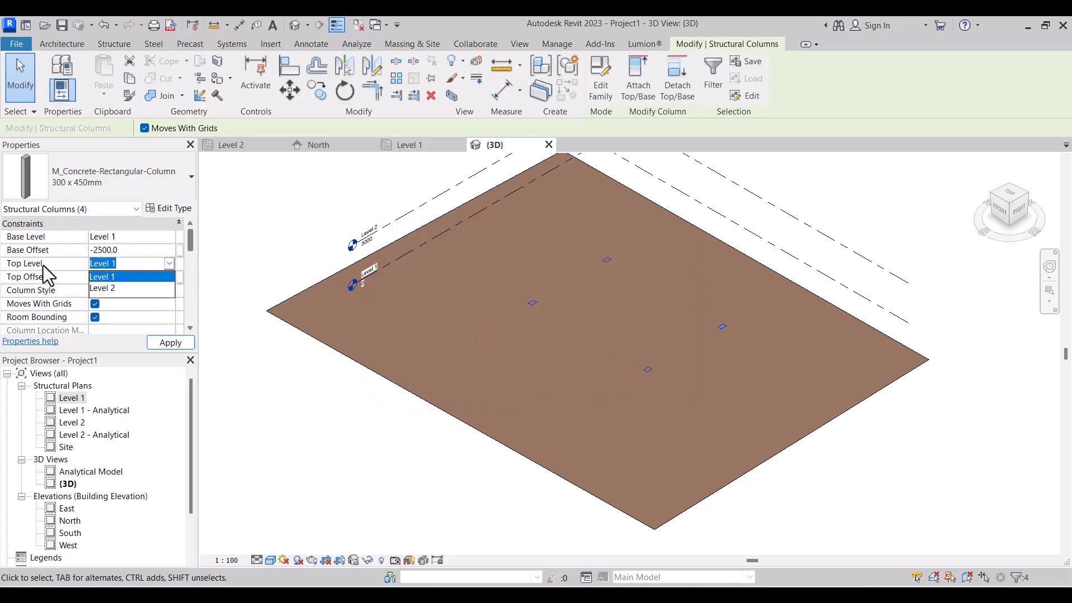
{"action": "left_click", "coordinate": [125, 287]}
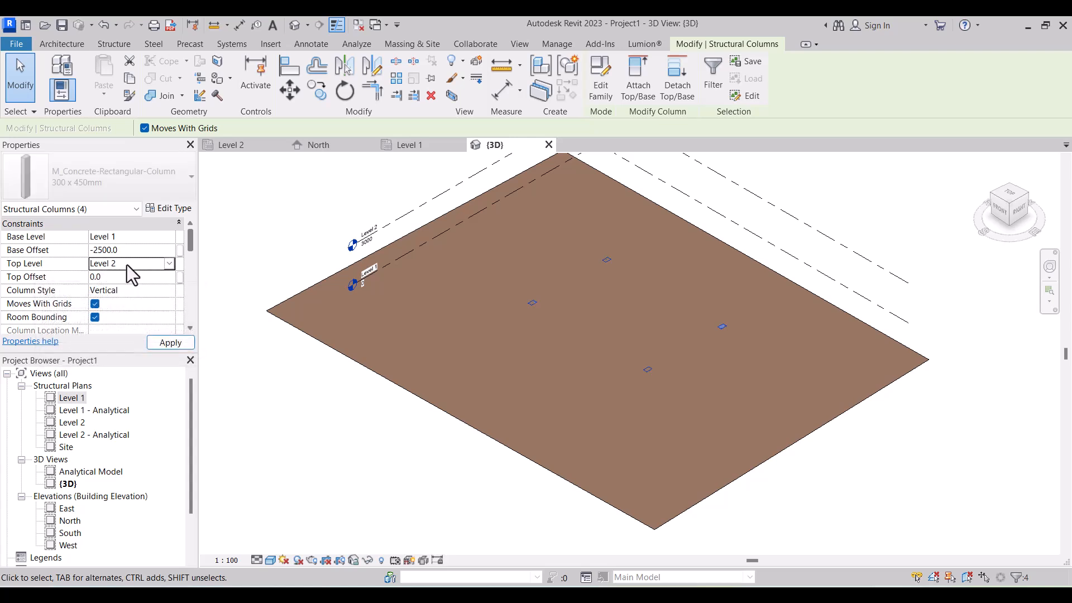
{"action": "double_click", "coordinate": [127, 250]}
{"action": "type", "text": "0"}
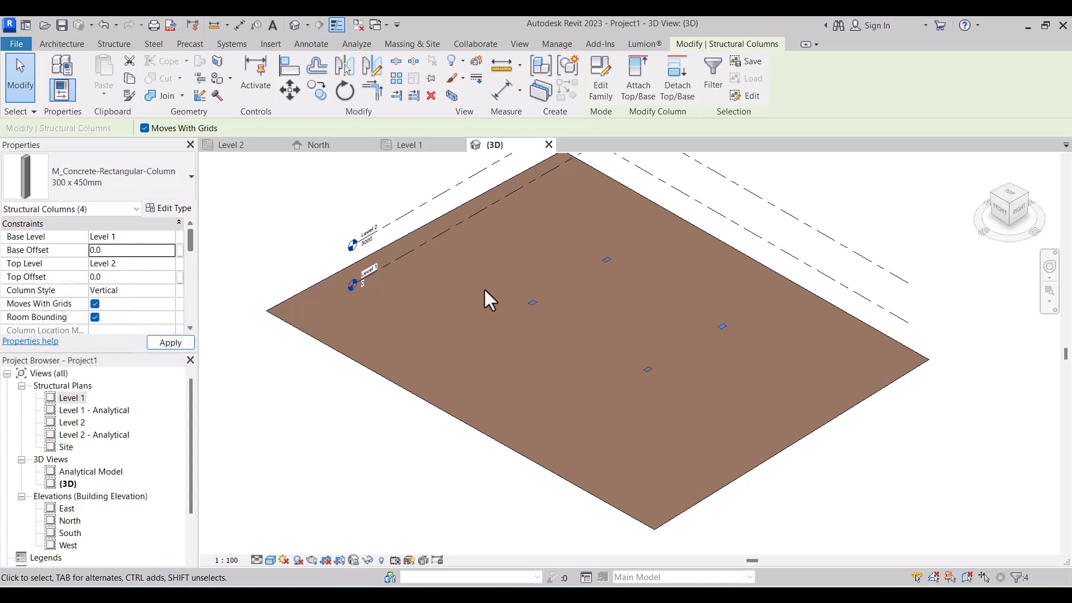
{"action": "scroll", "coordinate": [503, 401], "scroll_direction": "down", "scroll_amount": 3}
{"action": "left_click", "coordinate": [446, 428]}
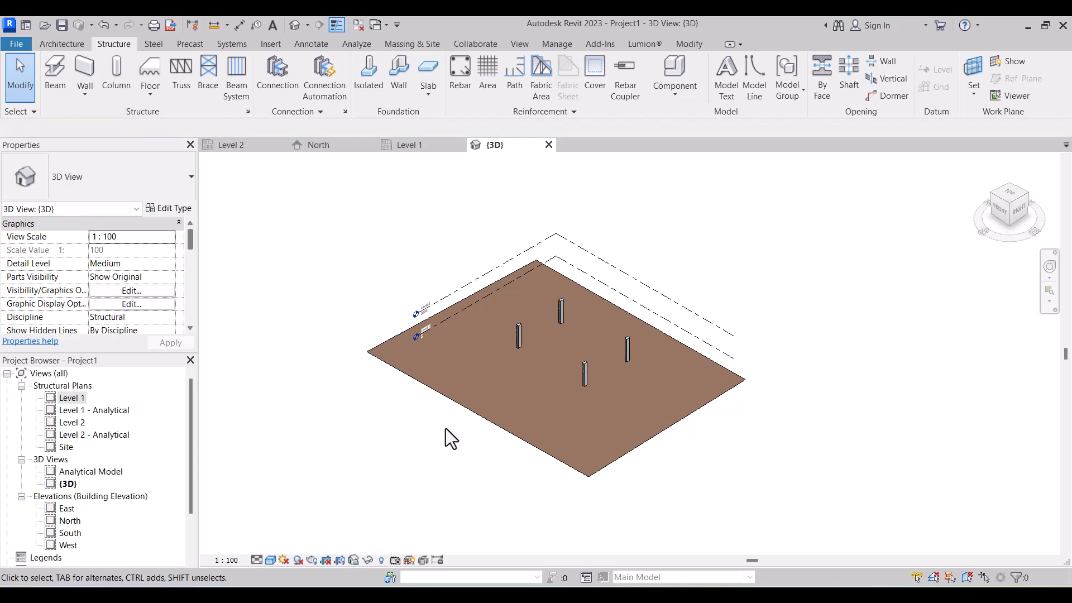
{"action": "scroll", "coordinate": [575, 330], "scroll_direction": "up", "scroll_amount": 3}
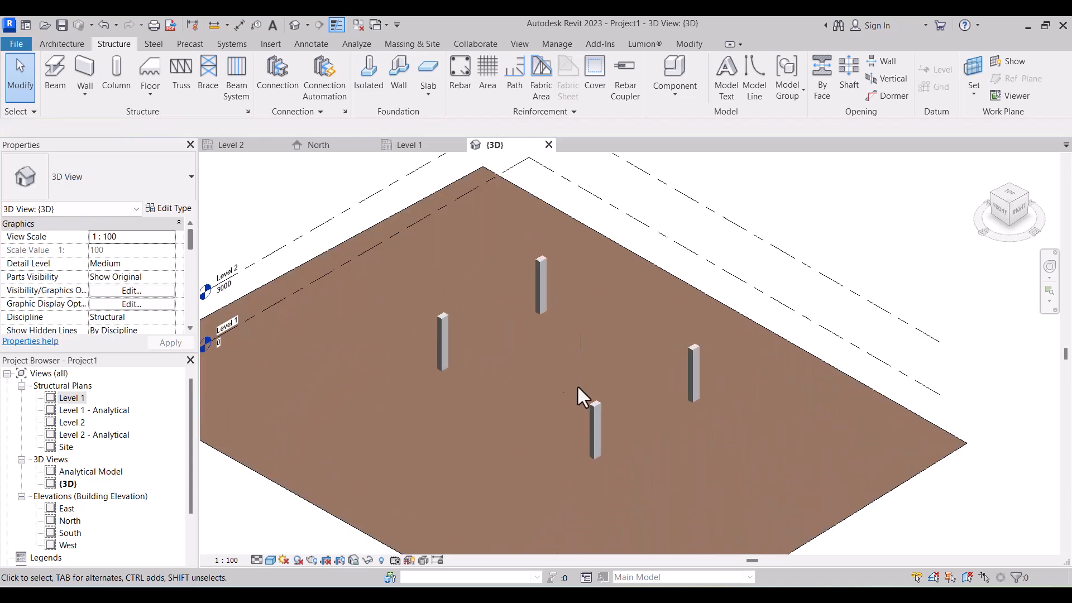
{"action": "scroll", "coordinate": [581, 384], "scroll_direction": "down", "scroll_amount": 2}
Step: Start a structural floor in the Level 1 plan and duplicate its Generic 300mm type as SLAB ON GRADE 150MM THICK
{"action": "double_click", "coordinate": [75, 398]}
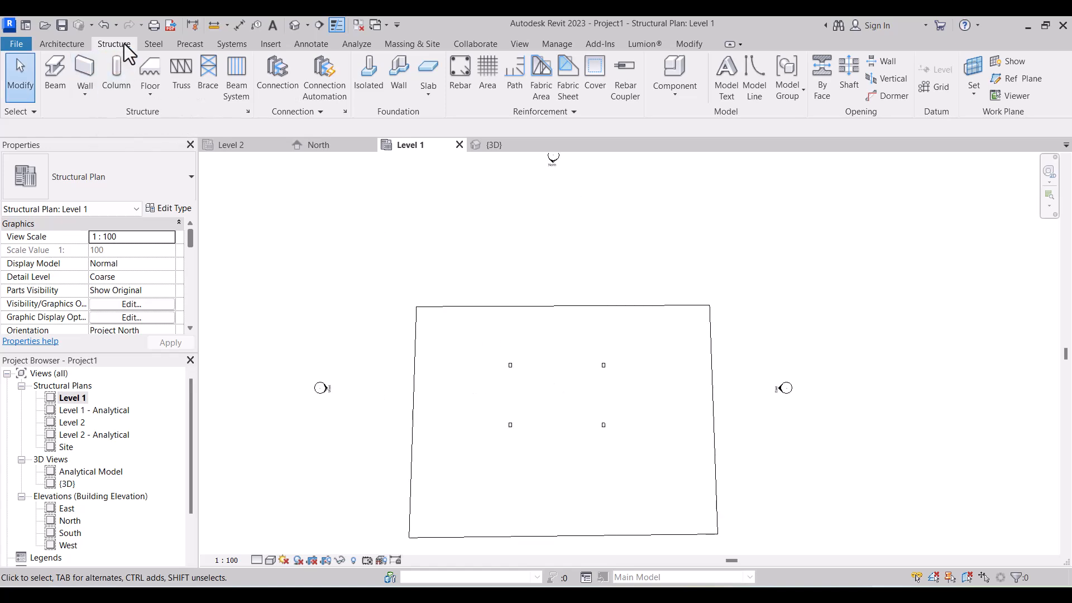
{"action": "left_click", "coordinate": [145, 93]}
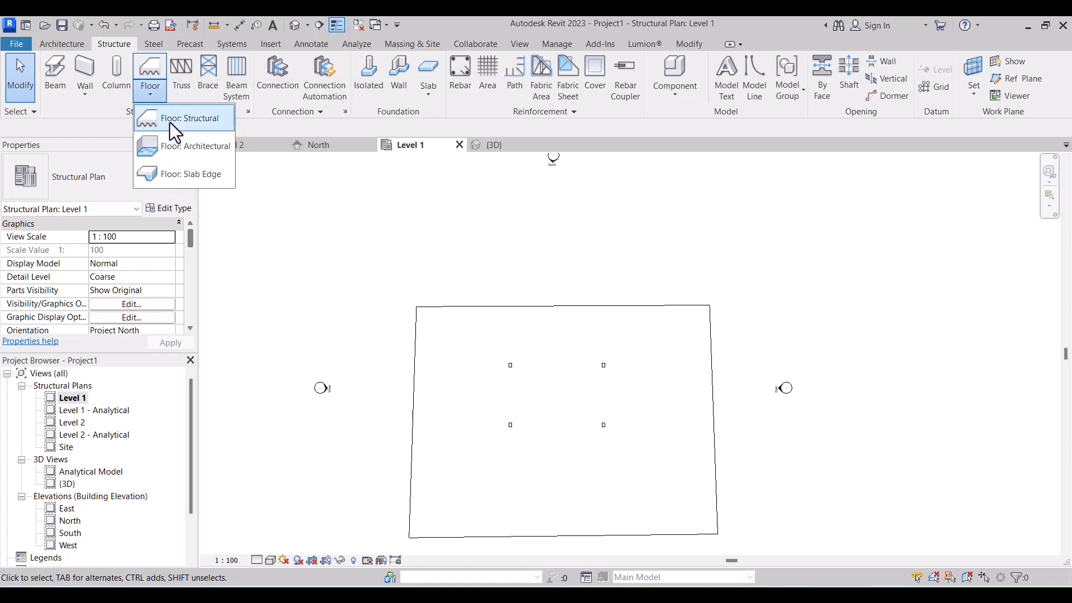
{"action": "left_click", "coordinate": [169, 122]}
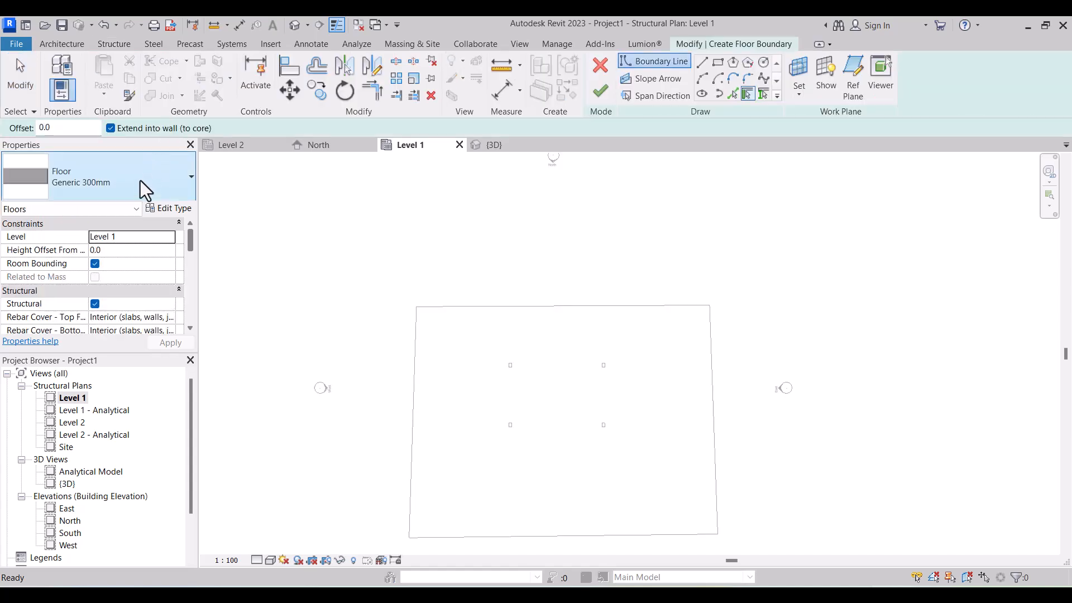
{"action": "left_click", "coordinate": [135, 184]}
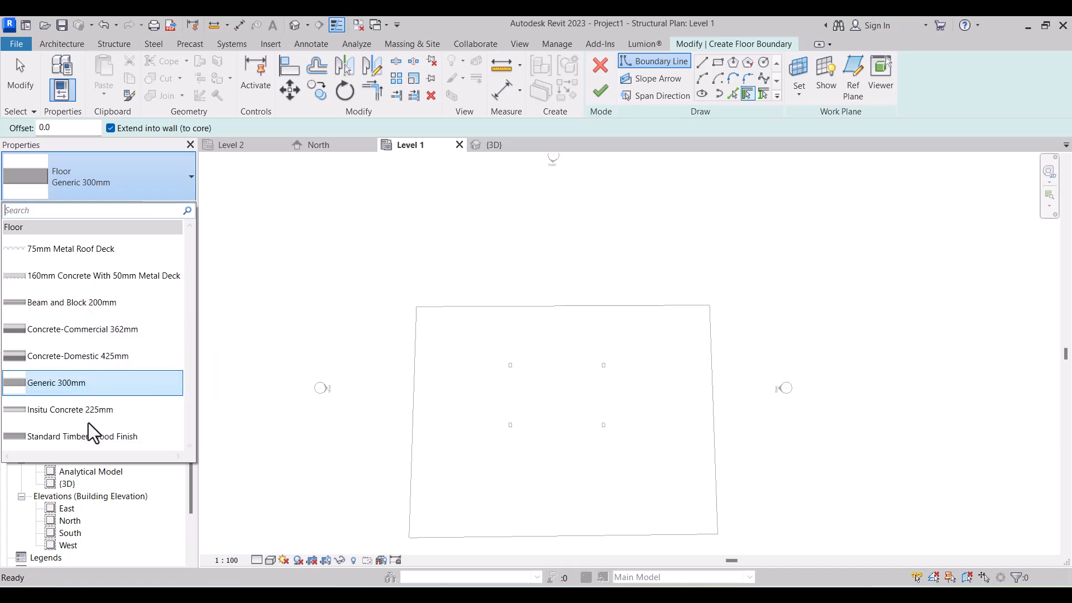
{"action": "left_click", "coordinate": [96, 186]}
{"action": "left_click", "coordinate": [151, 198]}
{"action": "left_click", "coordinate": [166, 208]}
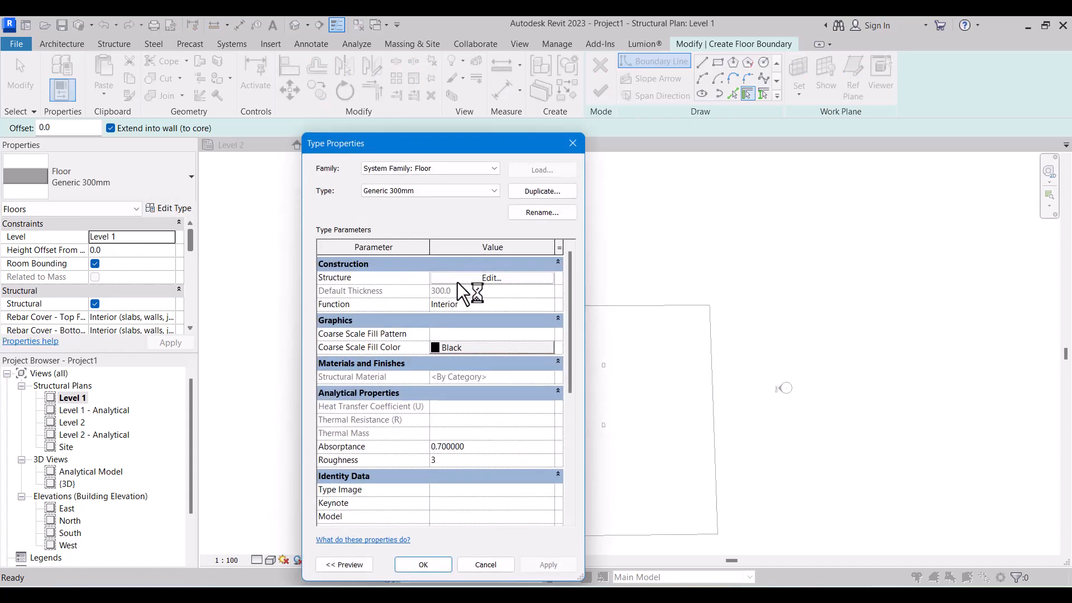
{"action": "left_click", "coordinate": [533, 195]}
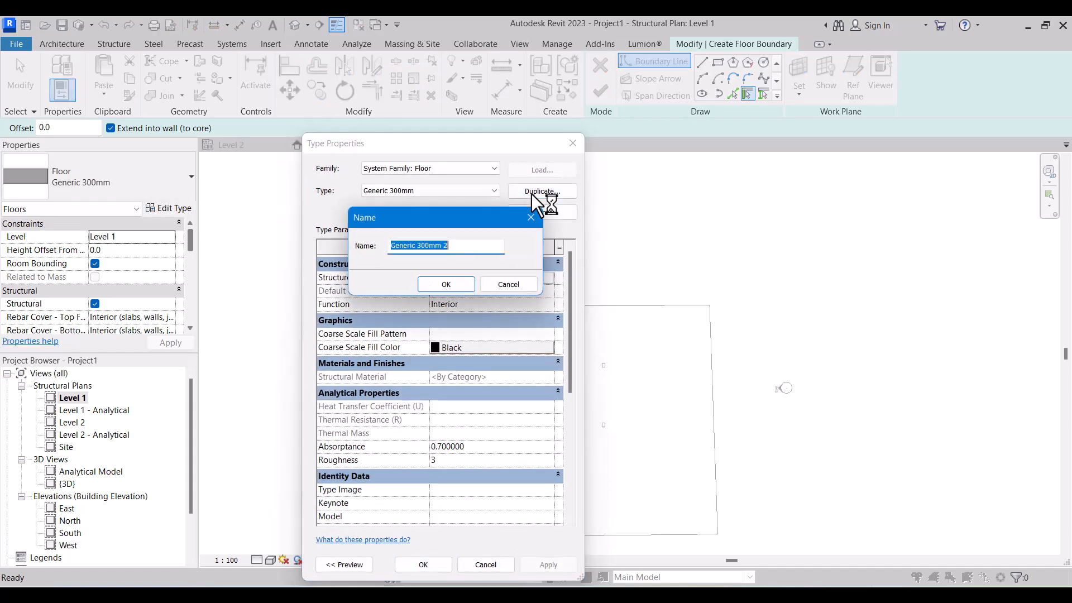
{"action": "type", "text": "SLAB ON GRADE 150MM THI"}
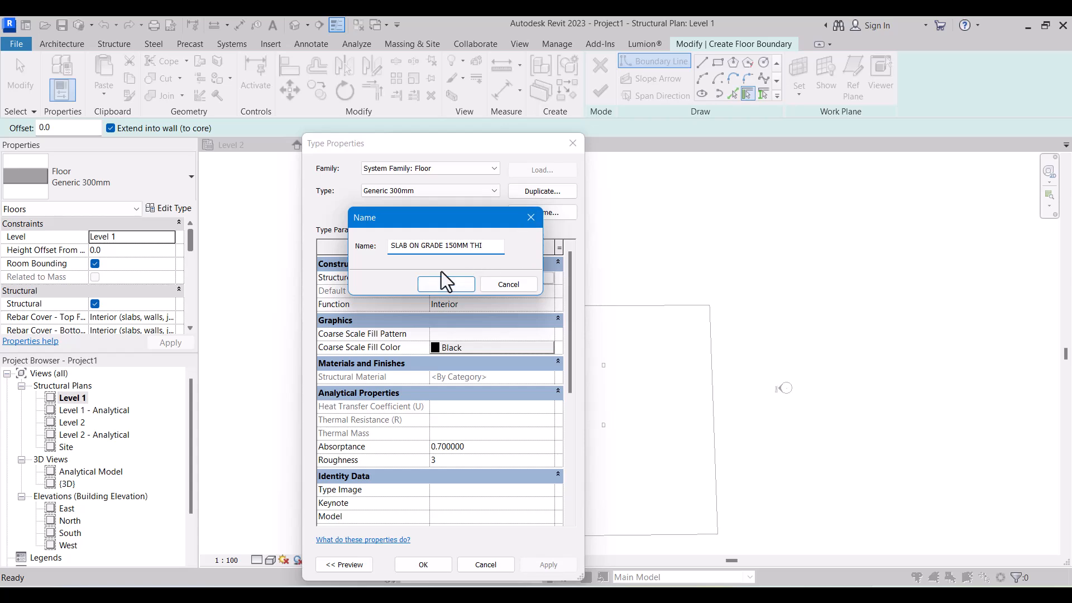
{"action": "left_click", "coordinate": [433, 283]}
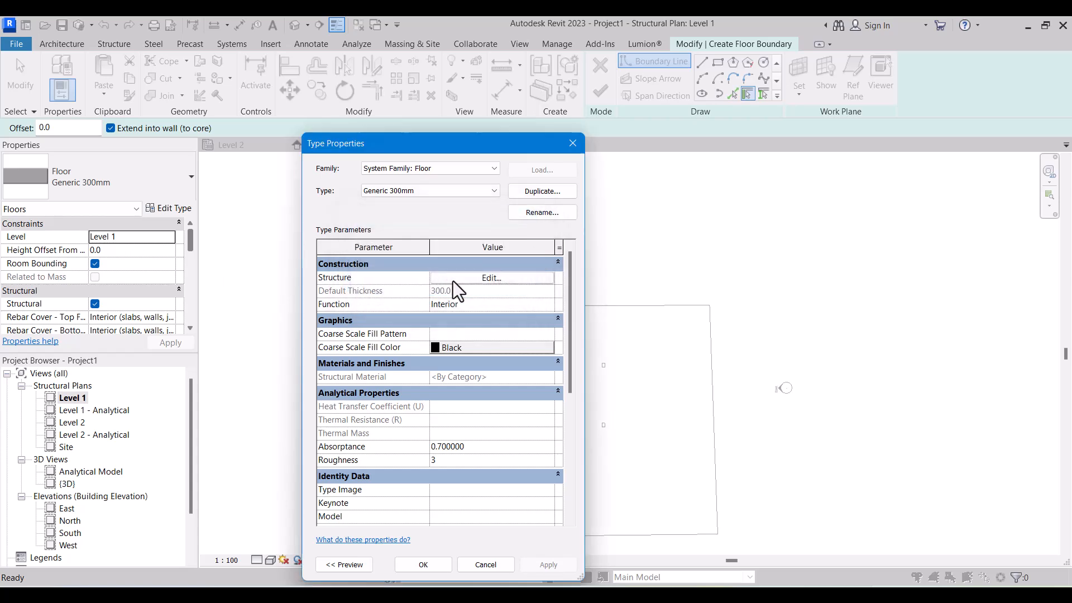
Step: Set the structure layer thickness of the new slab-on-grade floor type to 150 mm and accept the type properties
{"action": "left_click", "coordinate": [460, 278]}
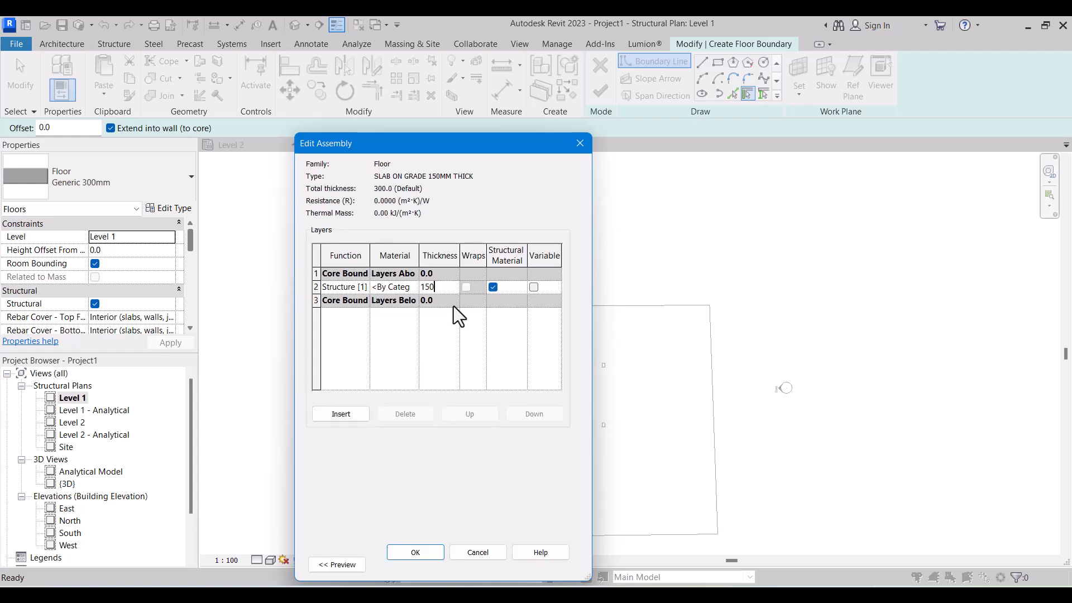
{"action": "left_click", "coordinate": [367, 291]}
{"action": "left_click", "coordinate": [366, 290]}
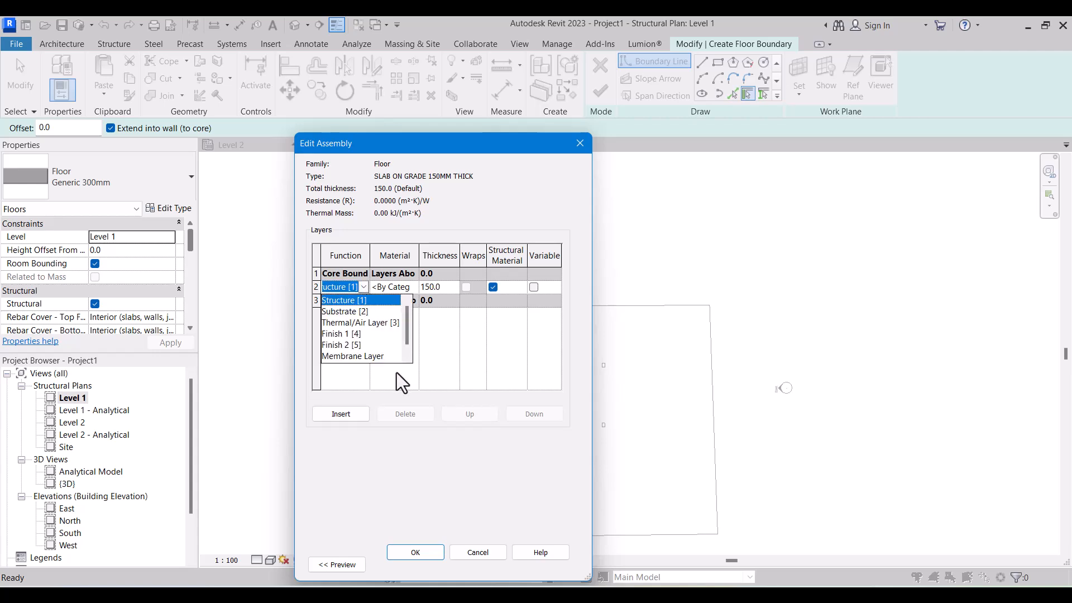
{"action": "scroll", "coordinate": [392, 356], "scroll_direction": "down", "scroll_amount": 1}
{"action": "left_click", "coordinate": [476, 354]}
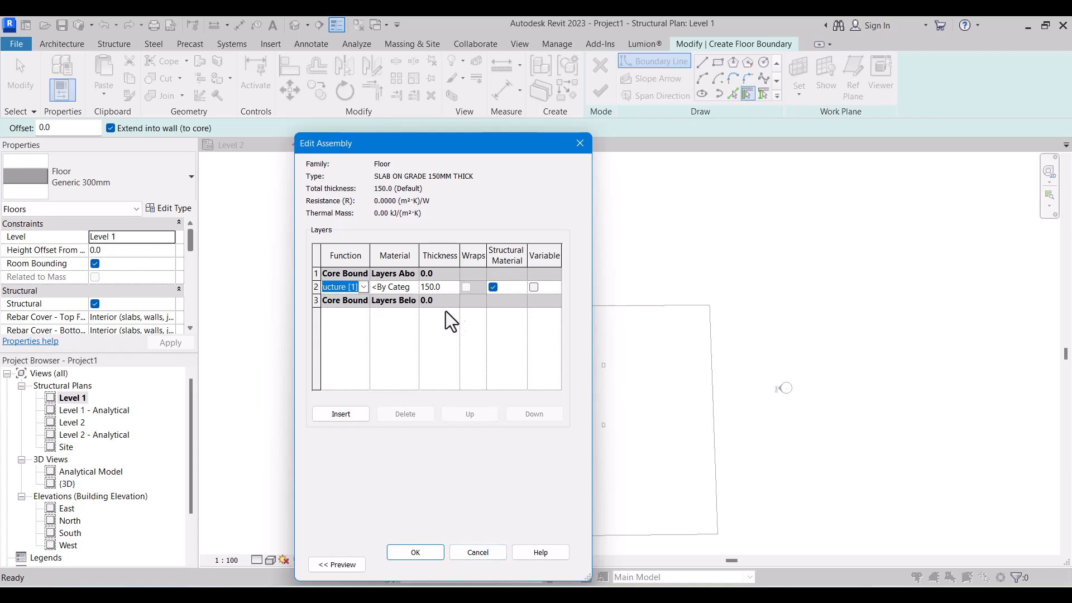
{"action": "left_click", "coordinate": [395, 555]}
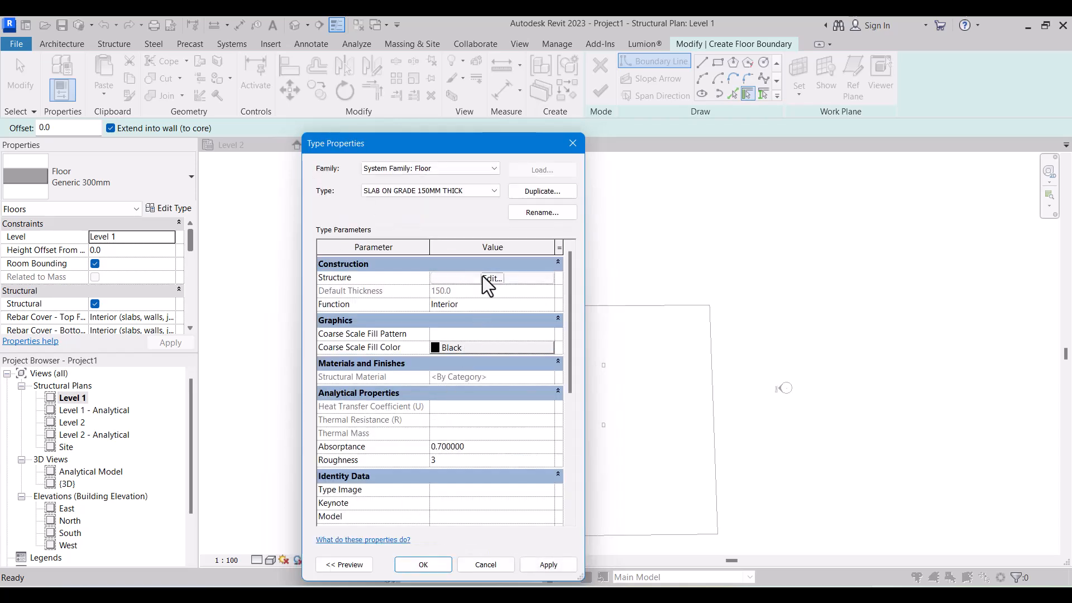
{"action": "left_click", "coordinate": [487, 279]}
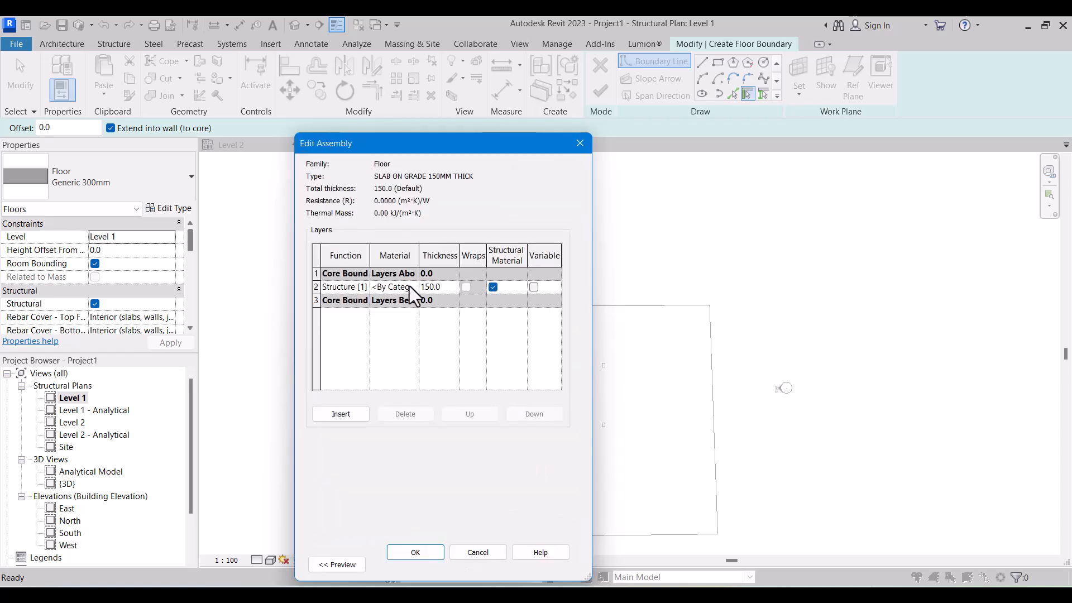
{"action": "left_click", "coordinate": [430, 549]}
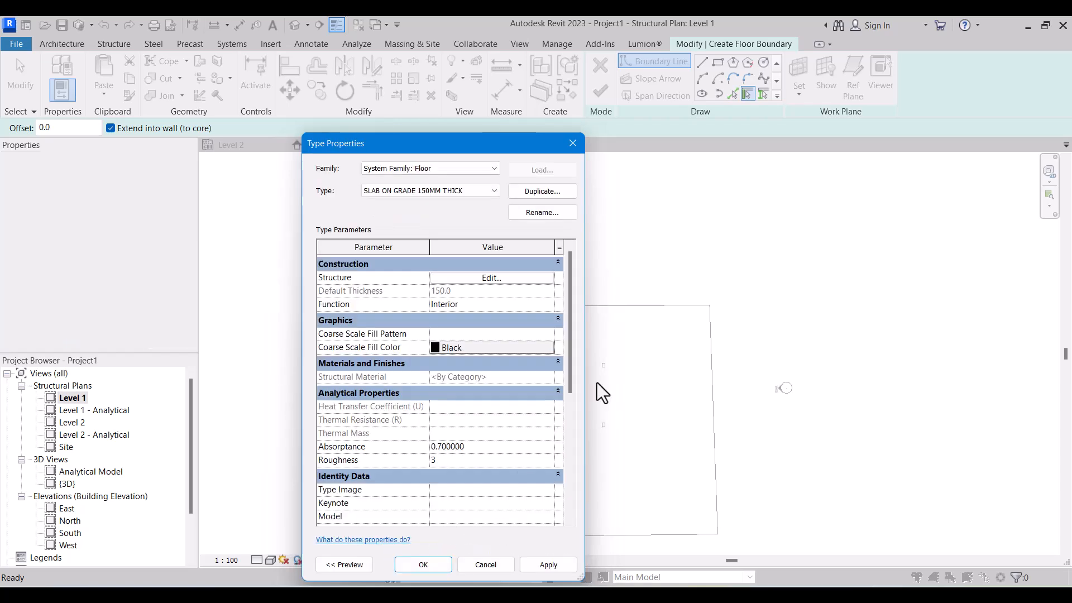
{"action": "left_click", "coordinate": [437, 564]}
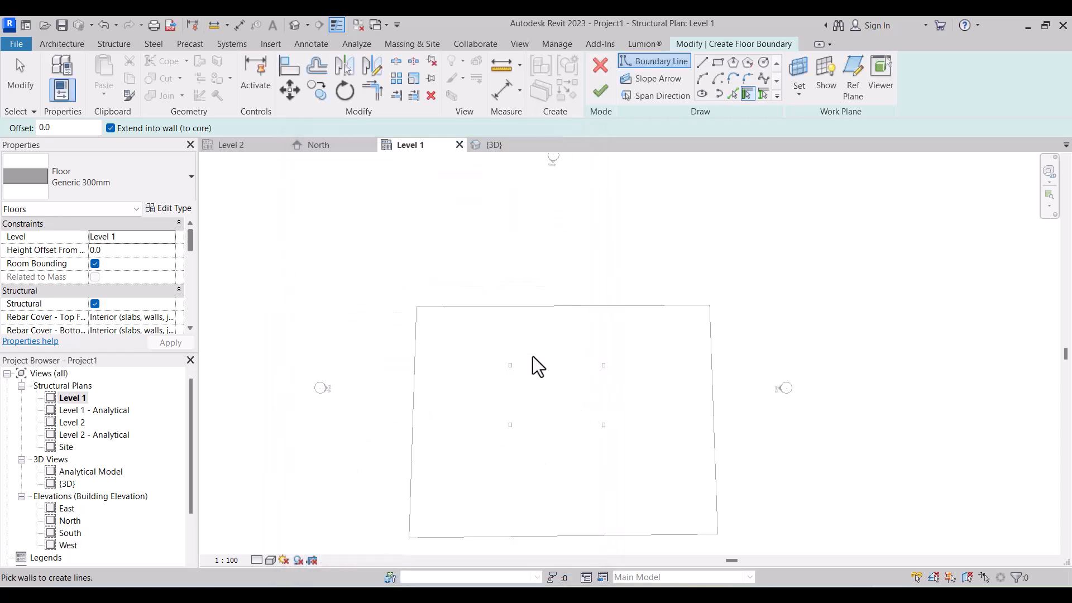
Step: Sketch a rectangular floor boundary of about 10361 x 6932 mm through the outer corners of the four columns and finish the floor
{"action": "scroll", "coordinate": [532, 359], "scroll_direction": "up", "scroll_amount": 1}
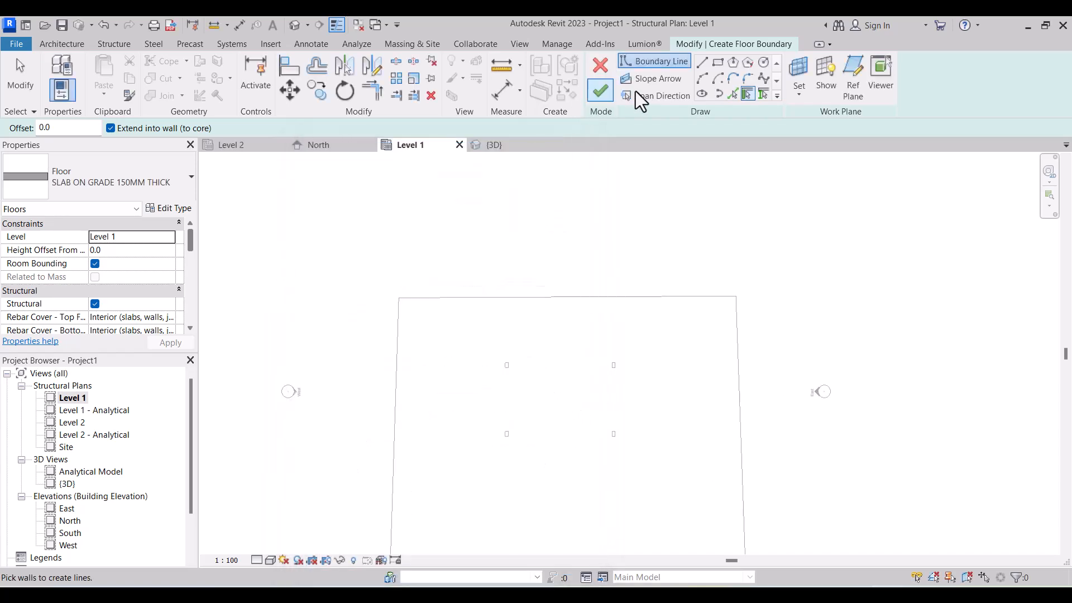
{"action": "left_click", "coordinate": [718, 62]}
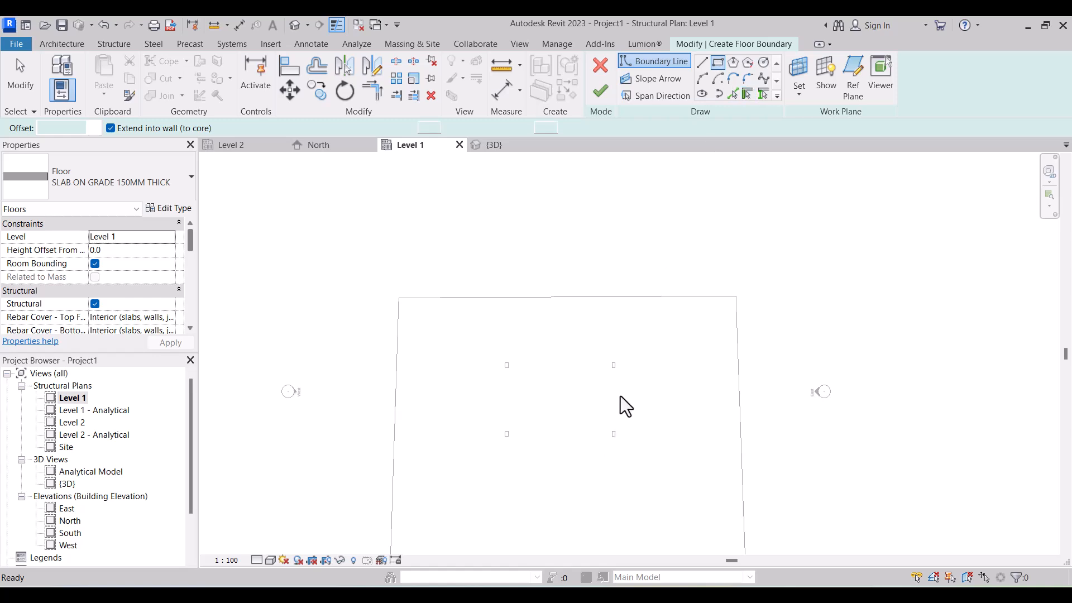
{"action": "scroll", "coordinate": [617, 358], "scroll_direction": "up", "scroll_amount": 3}
{"action": "scroll", "coordinate": [617, 358], "scroll_direction": "up", "scroll_amount": 2}
{"action": "left_click", "coordinate": [587, 347]}
{"action": "scroll", "coordinate": [461, 395], "scroll_direction": "down", "scroll_amount": 6}
{"action": "scroll", "coordinate": [455, 413], "scroll_direction": "up", "scroll_amount": 5}
{"action": "left_click", "coordinate": [407, 450]}
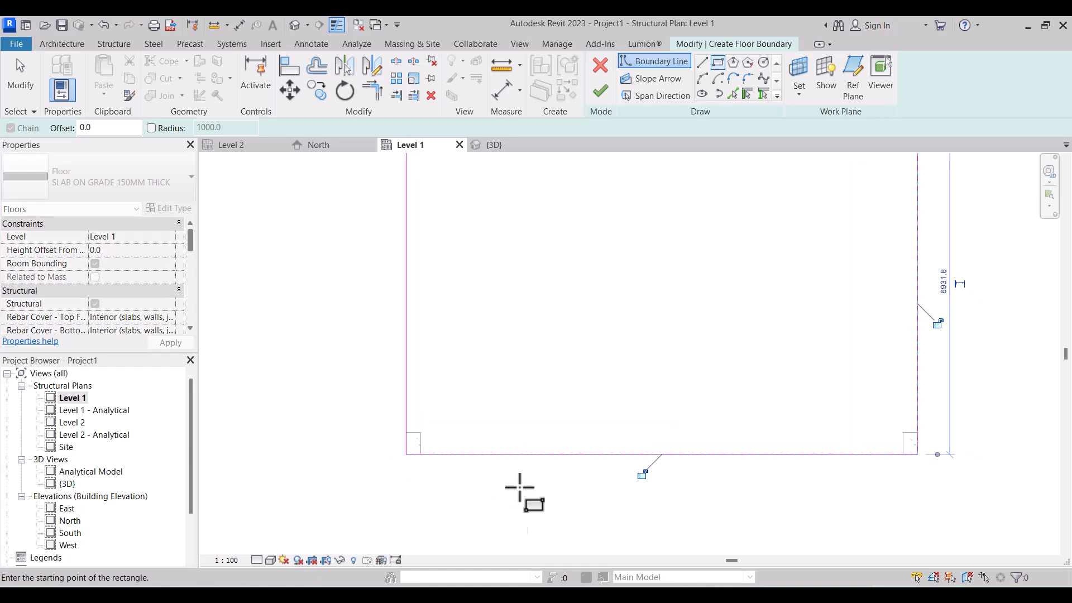
{"action": "scroll", "coordinate": [508, 508], "scroll_direction": "down", "scroll_amount": 3}
{"action": "left_click", "coordinate": [600, 92]}
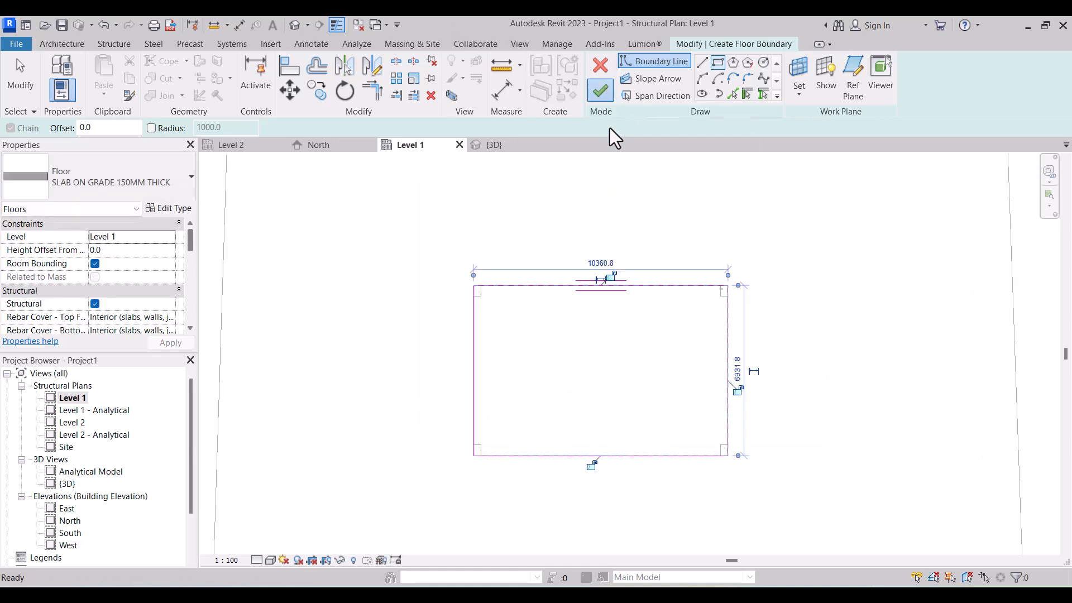
Step: Delete the span direction symbol from the slab in the Level 1 plan
{"action": "left_click", "coordinate": [531, 243]}
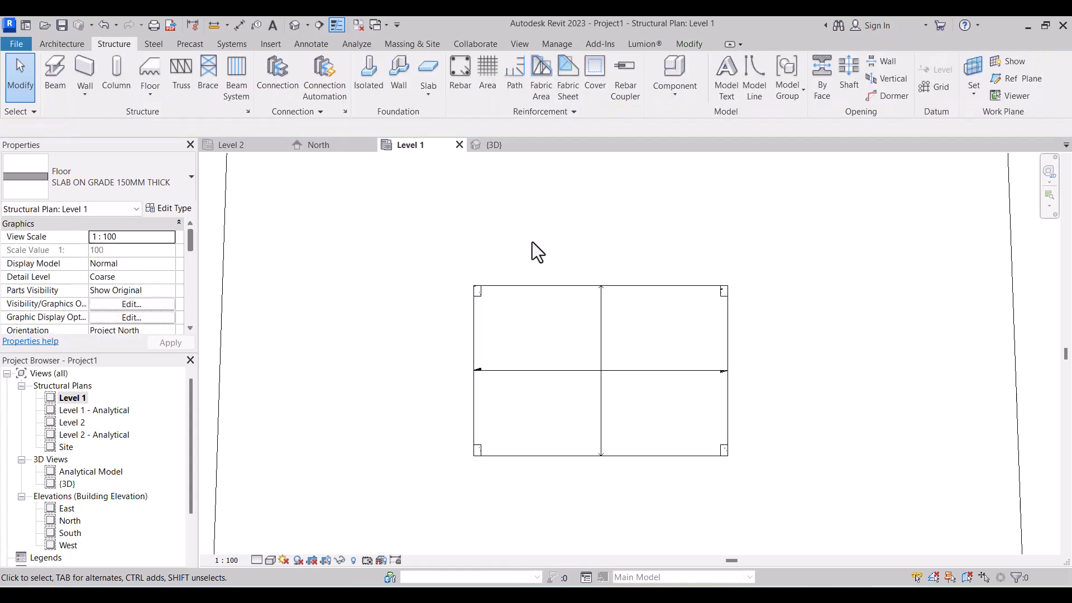
{"action": "left_click", "coordinate": [574, 369]}
{"action": "key", "text": "Delete"}
Step: Draw a vertical building section line through the slab in the Level 1 plan, extending beyond its upper and lower edges
{"action": "scroll", "coordinate": [549, 334], "scroll_direction": "down", "scroll_amount": 3}
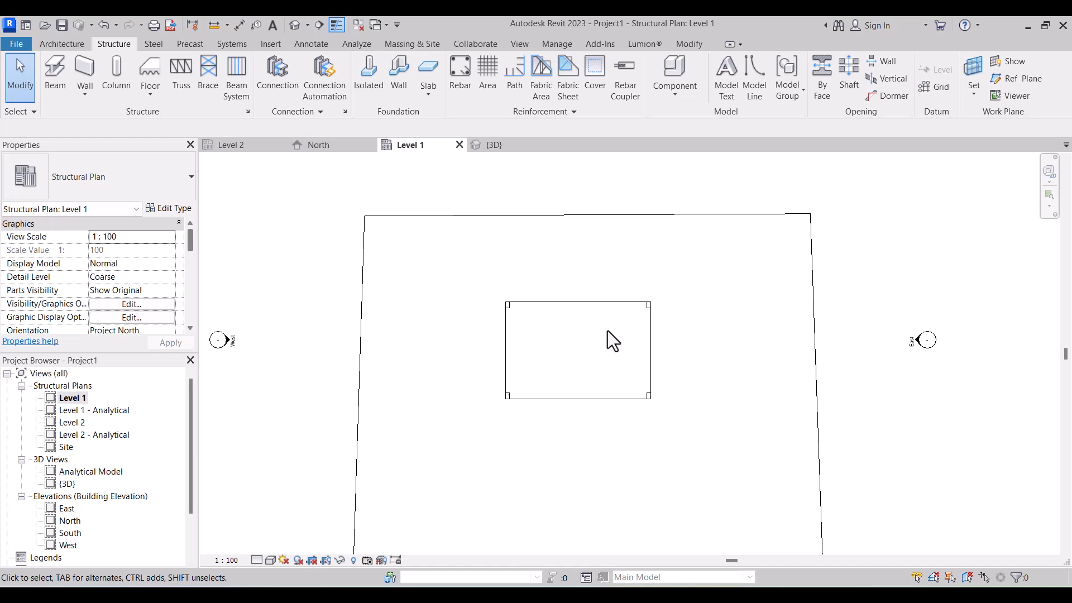
{"action": "scroll", "coordinate": [614, 351], "scroll_direction": "down", "scroll_amount": 2}
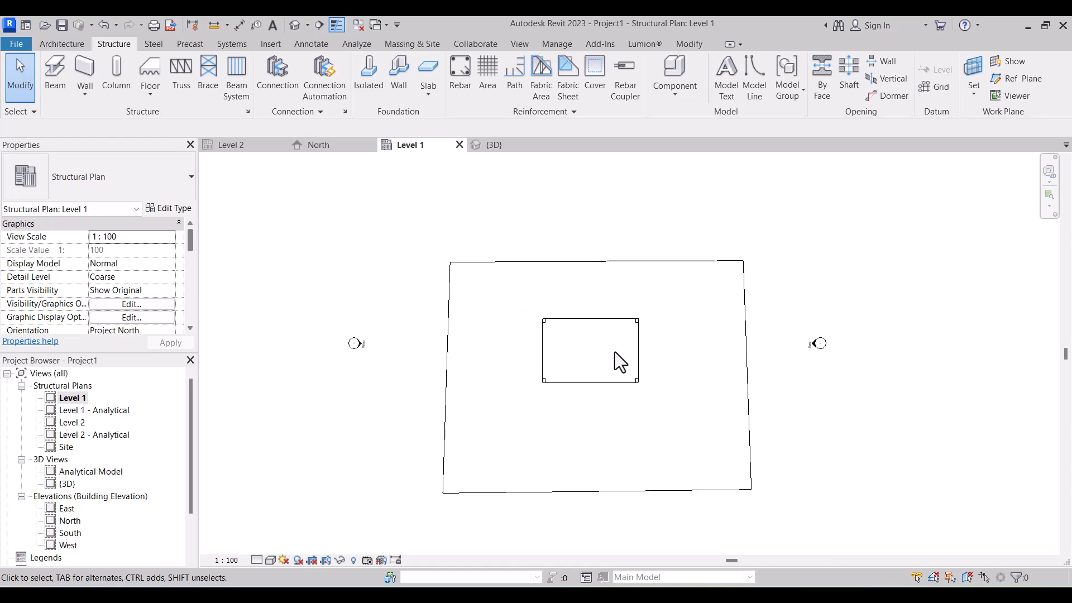
{"action": "scroll", "coordinate": [656, 314], "scroll_direction": "up", "scroll_amount": 1}
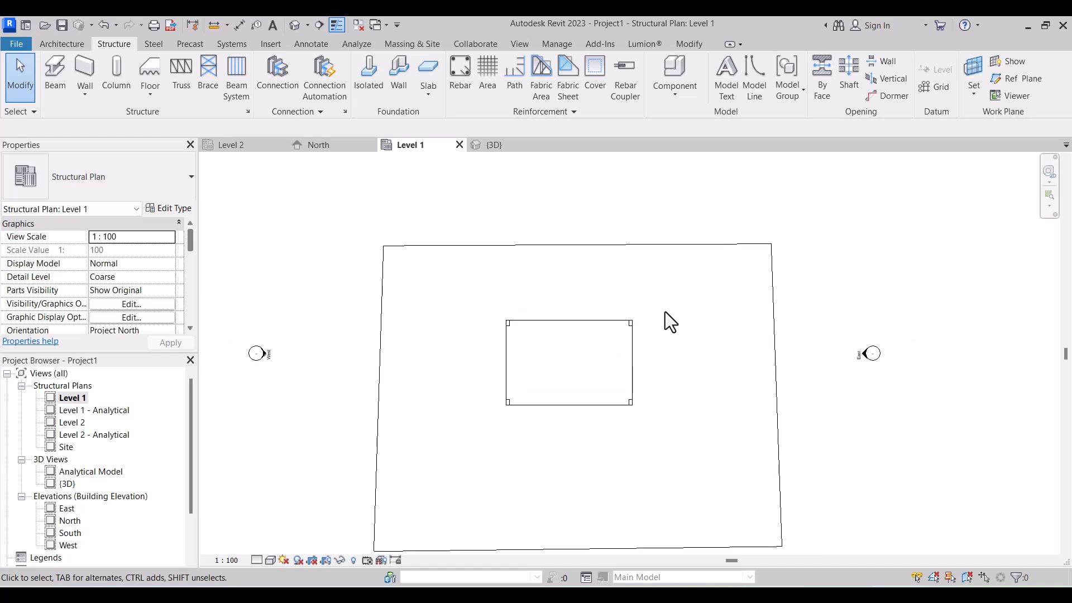
{"action": "scroll", "coordinate": [524, 390], "scroll_direction": "up", "scroll_amount": 2}
{"action": "middle_click_drag", "start_coordinate": [471, 359], "coordinate": [497, 356]}
{"action": "scroll", "coordinate": [514, 346], "scroll_direction": "down", "scroll_amount": 2}
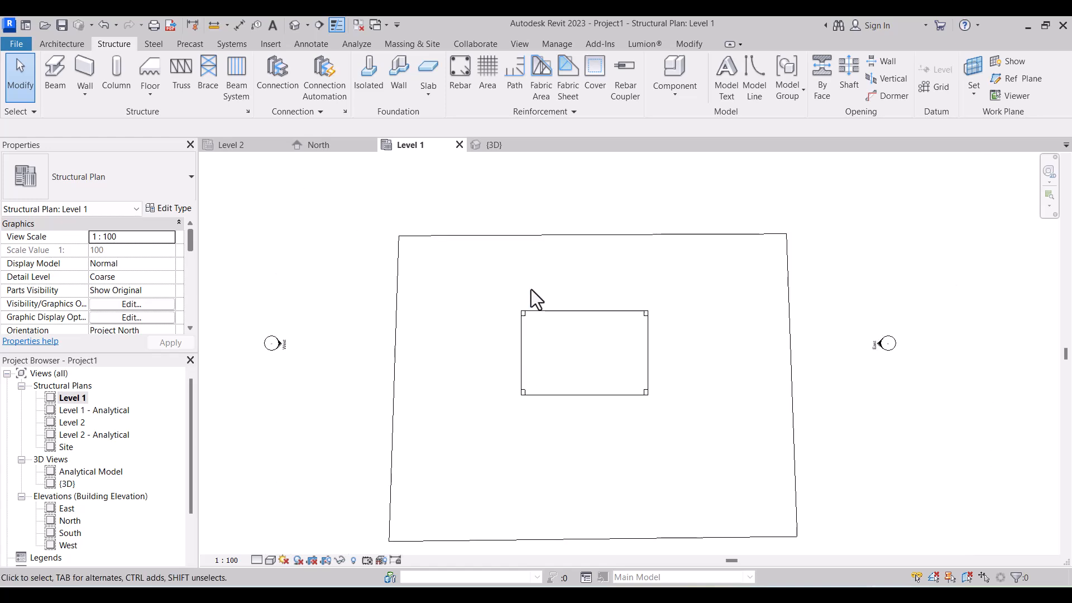
{"action": "left_click", "coordinate": [317, 26]}
{"action": "left_click", "coordinate": [579, 302]}
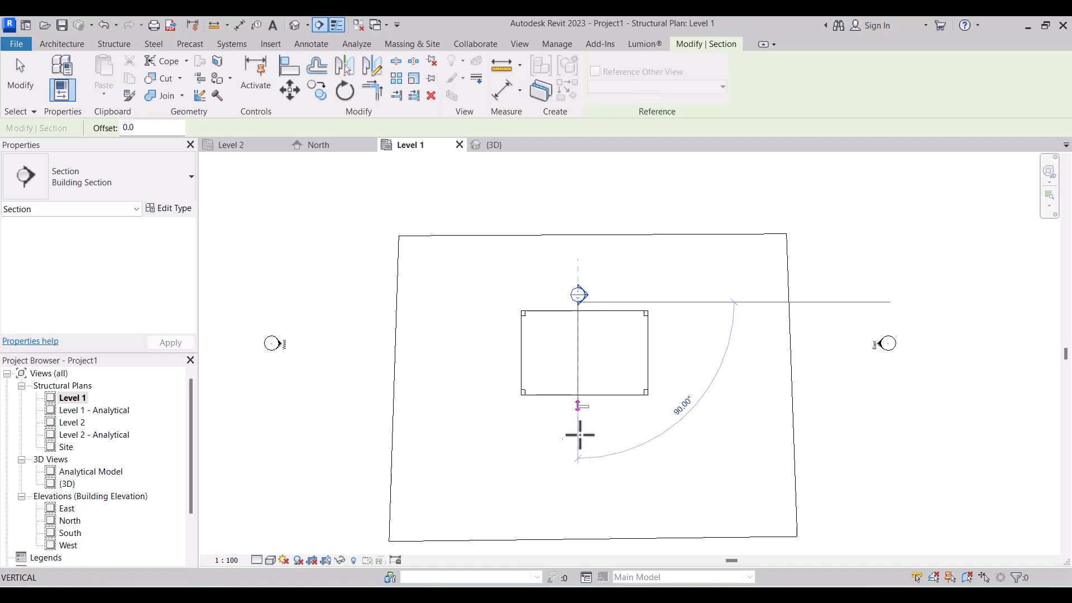
{"action": "left_click", "coordinate": [578, 423]}
{"action": "key", "text": "Escape"}
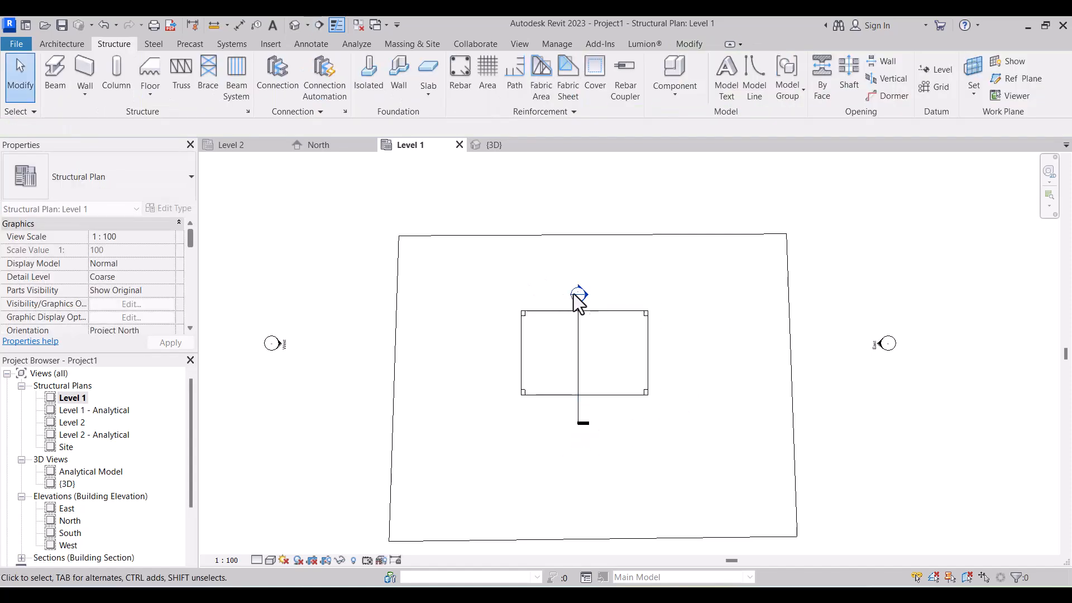
Step: Open the new section view and set the slab's height offset from Level 1 to 150
{"action": "double_click", "coordinate": [579, 294]}
{"action": "scroll", "coordinate": [441, 370], "scroll_direction": "up", "scroll_amount": 2}
{"action": "left_click", "coordinate": [441, 370]}
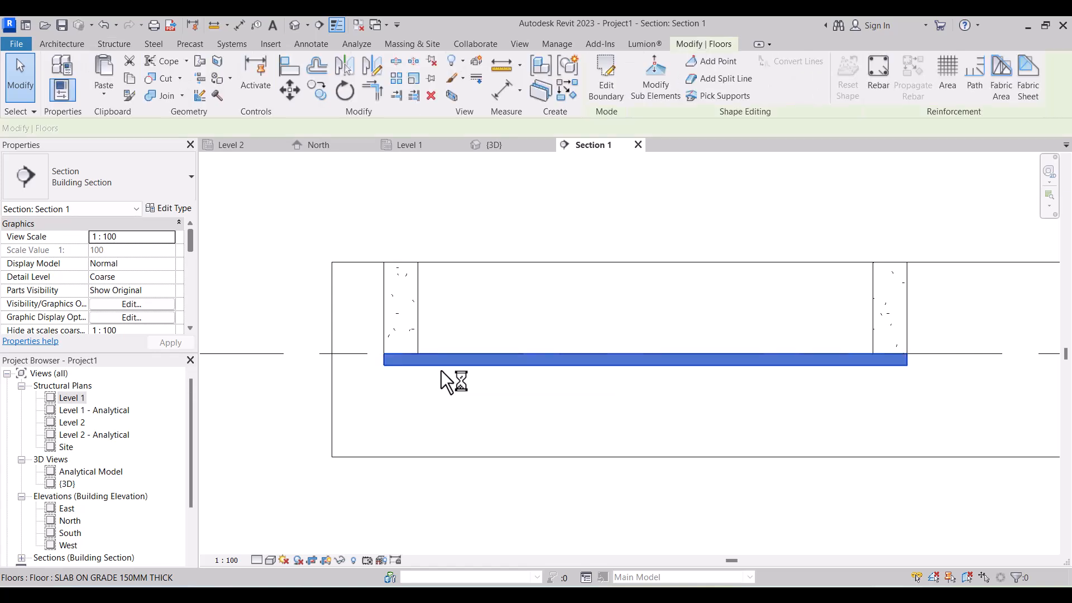
{"action": "left_click", "coordinate": [132, 250]}
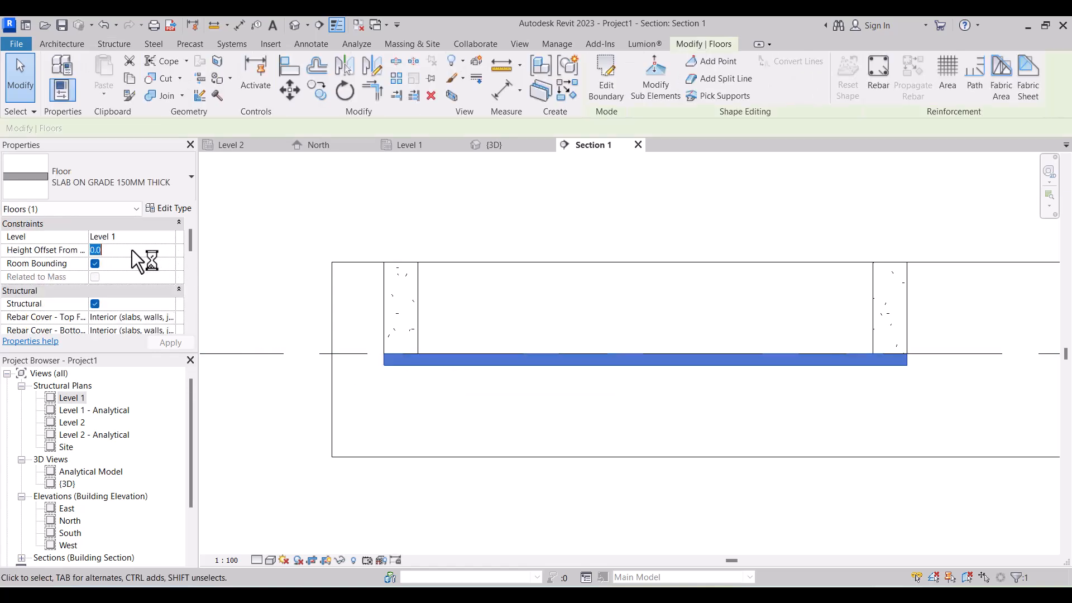
{"action": "type", "text": "150"}
Step: Reveal the section's hidden elements to look for the toposurface, and return to the normal display
{"action": "scroll", "coordinate": [486, 332], "scroll_direction": "down", "scroll_amount": 2}
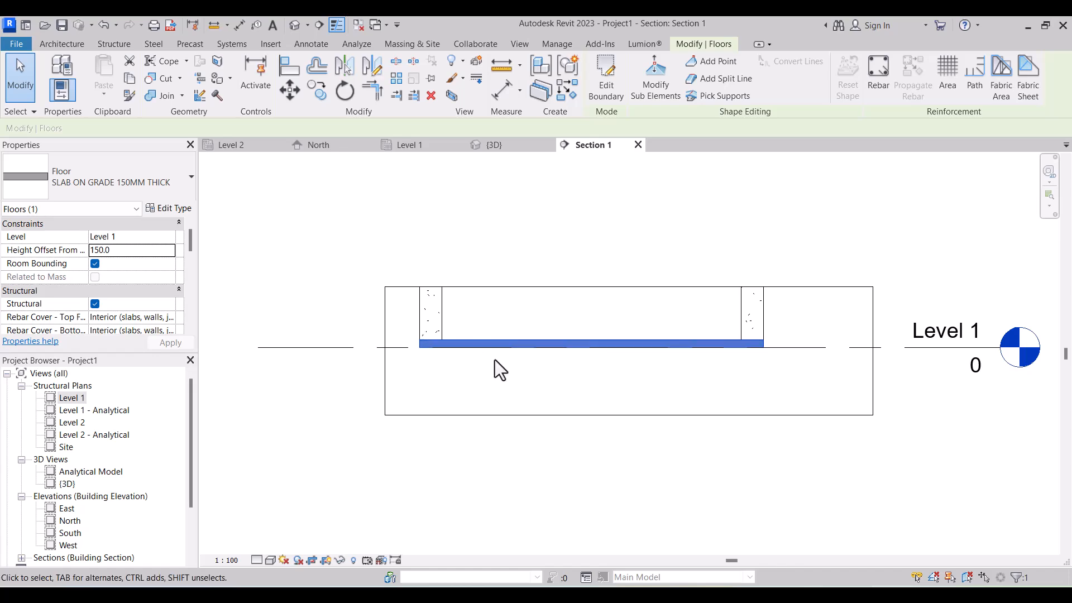
{"action": "left_click", "coordinate": [395, 351]}
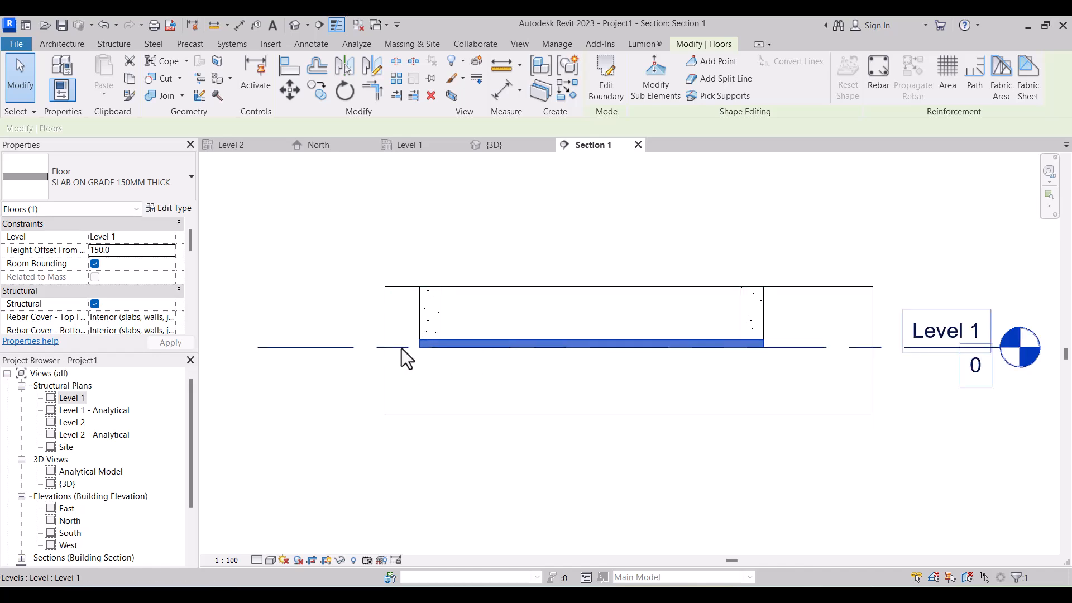
{"action": "left_click", "coordinate": [355, 480]}
{"action": "left_click", "coordinate": [354, 560]}
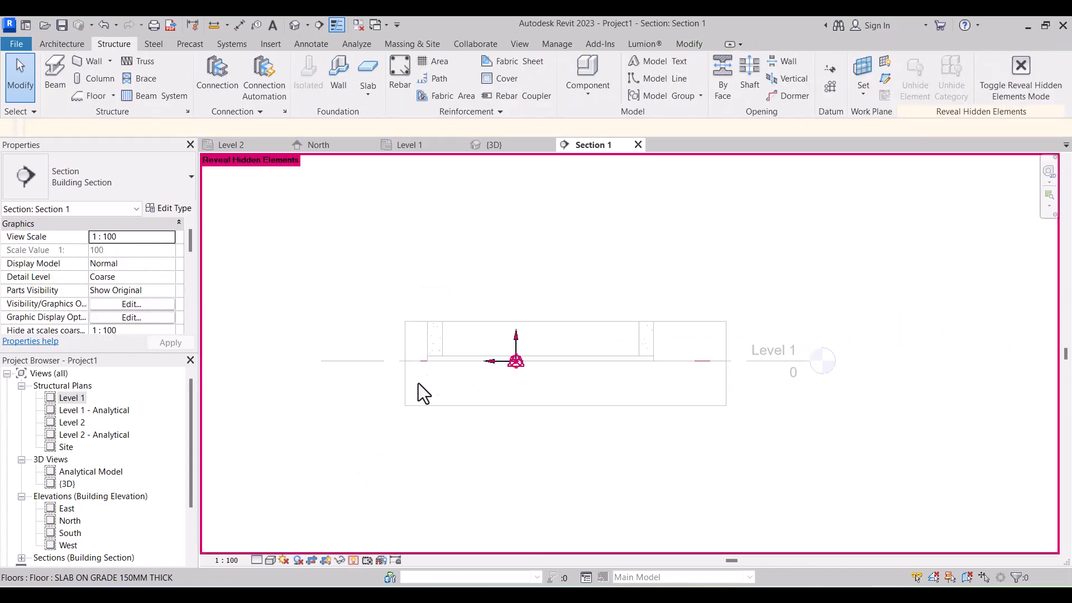
{"action": "left_click", "coordinate": [351, 562]}
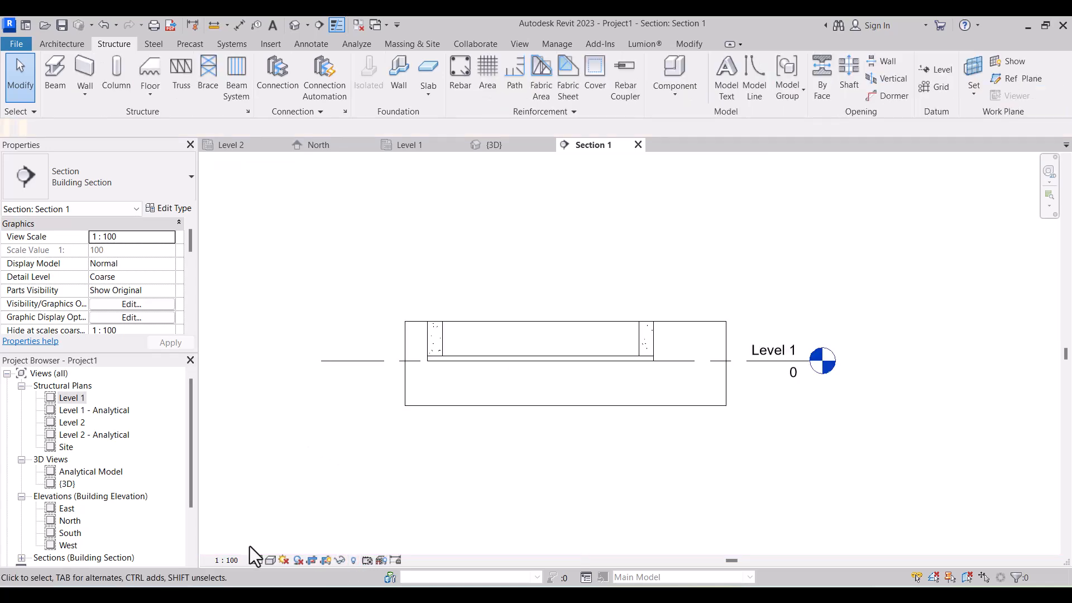
Step: Turn on the Topography category in the section view's visibility/graphic overrides
{"action": "left_click", "coordinate": [114, 303]}
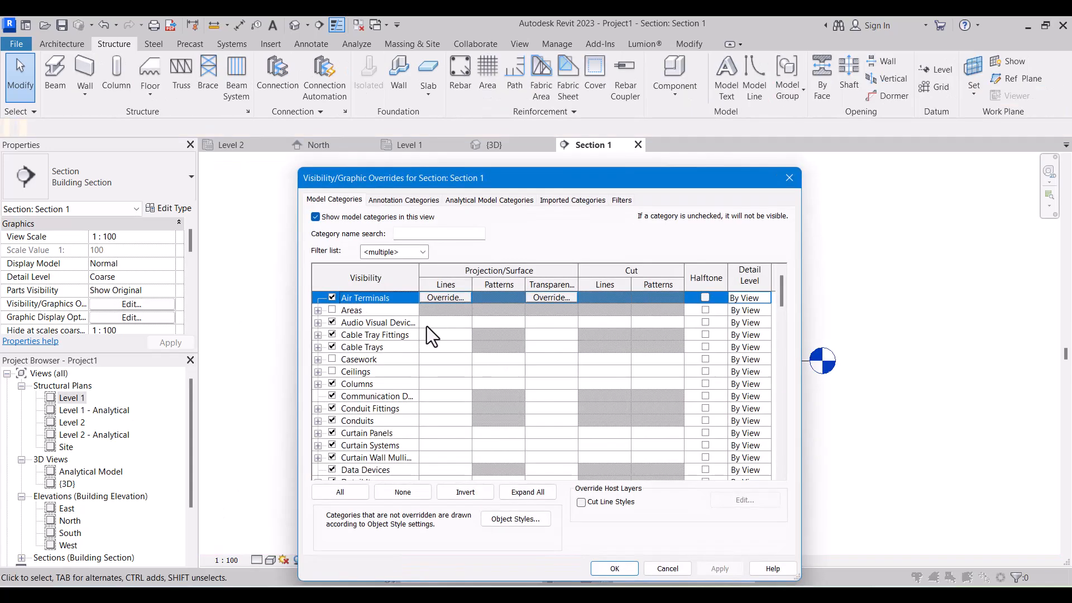
{"action": "key", "text": "t"}
{"action": "scroll", "coordinate": [411, 353], "scroll_direction": "down", "scroll_amount": 2}
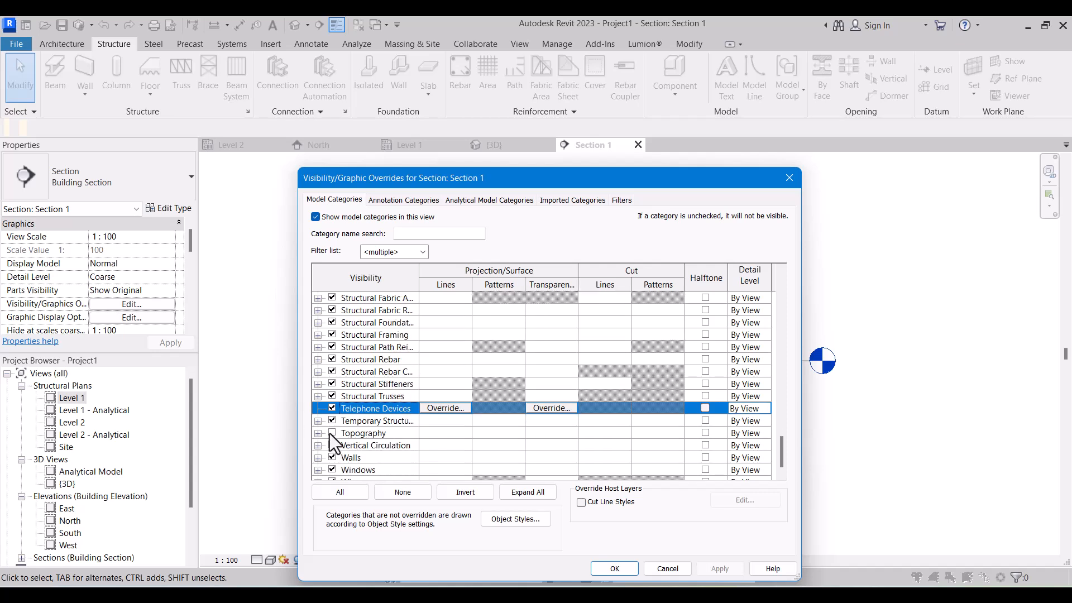
{"action": "left_click", "coordinate": [332, 434]}
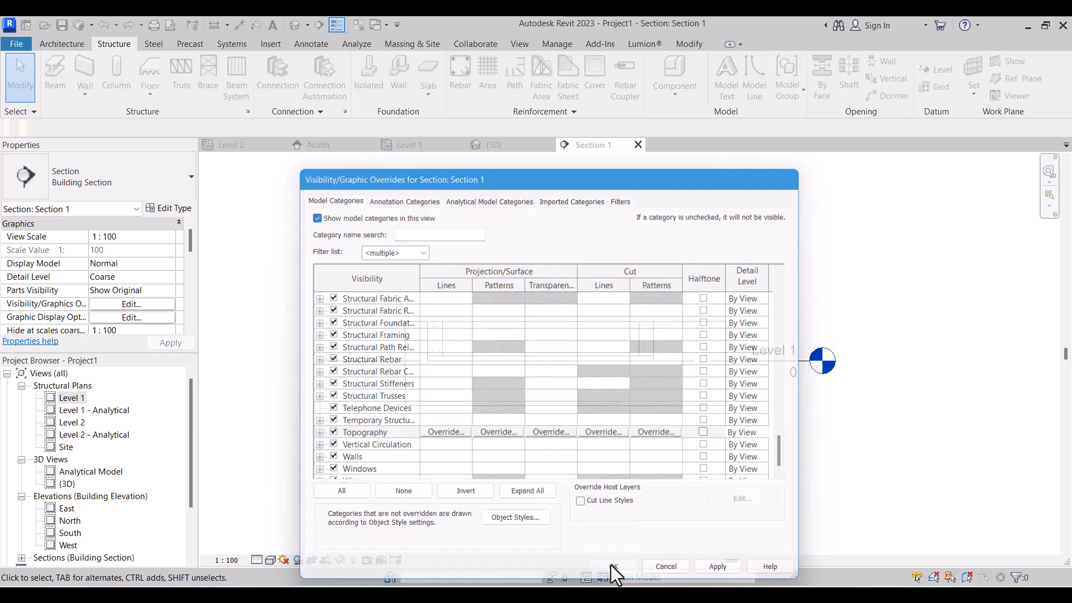
{"action": "left_click", "coordinate": [611, 567]}
{"action": "scroll", "coordinate": [416, 362], "scroll_direction": "up", "scroll_amount": 2}
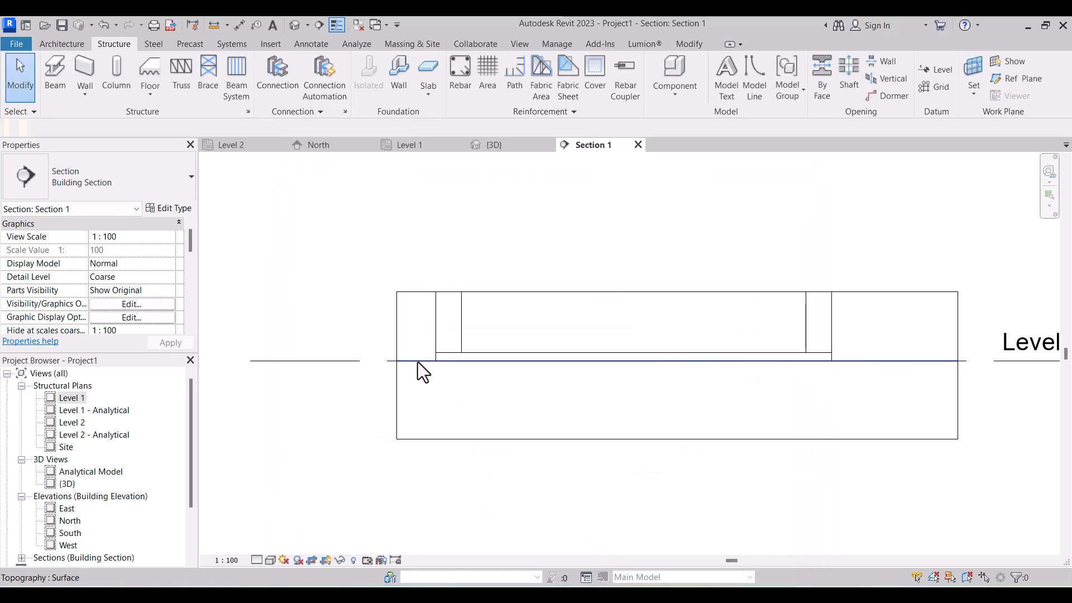
Step: Set the section view's detail level to Fine
{"action": "left_click", "coordinate": [424, 387]}
{"action": "scroll", "coordinate": [431, 407], "scroll_direction": "down", "scroll_amount": 3}
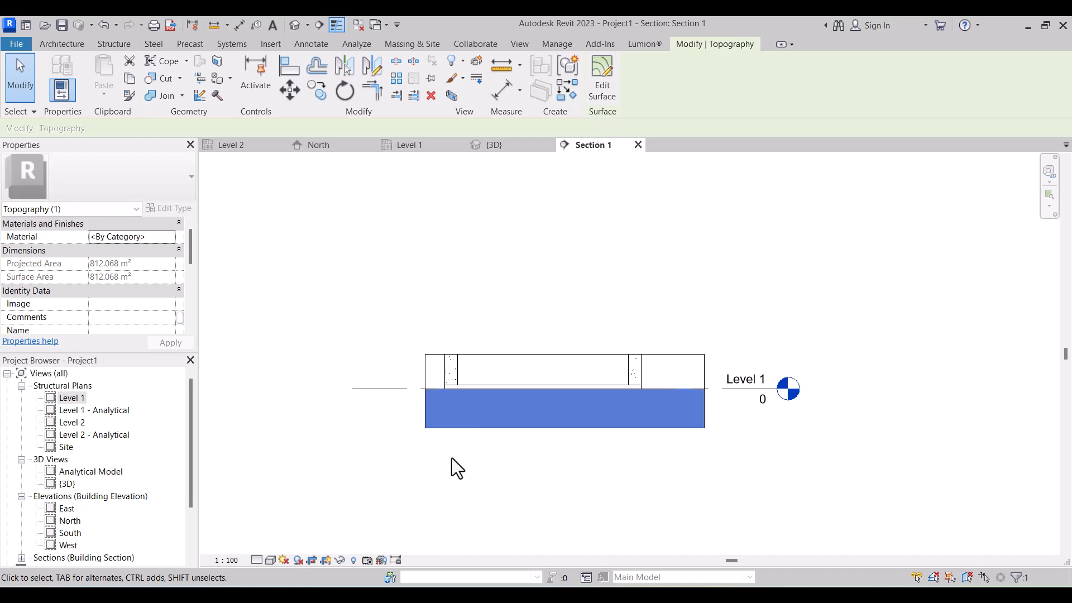
{"action": "left_click", "coordinate": [258, 560]}
{"action": "left_click", "coordinate": [266, 544]}
{"action": "left_click", "coordinate": [548, 436]}
{"action": "scroll", "coordinate": [492, 405], "scroll_direction": "up", "scroll_amount": 2}
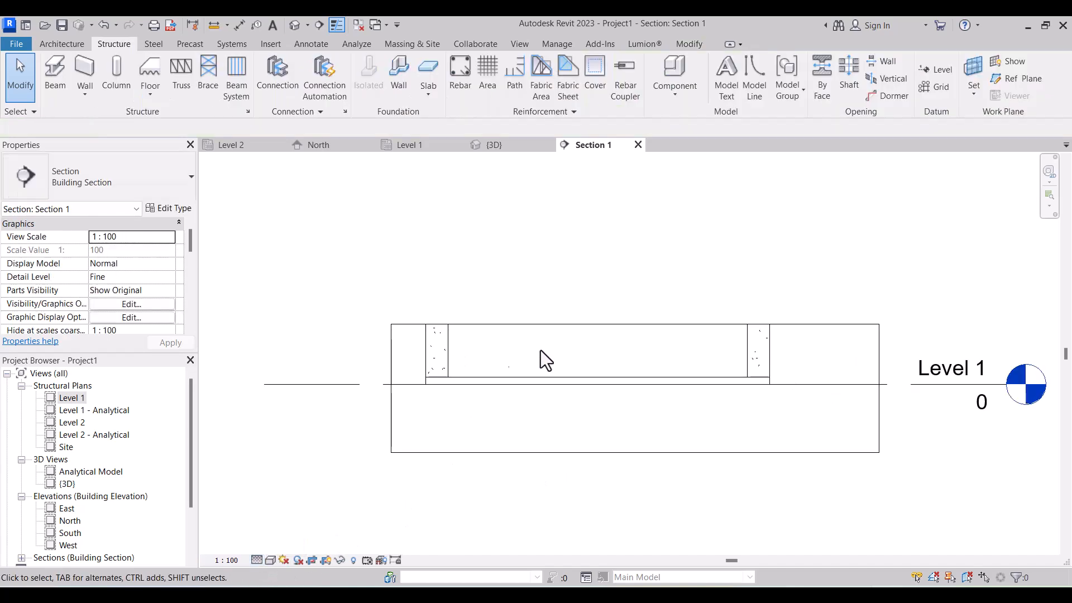
{"action": "scroll", "coordinate": [752, 362], "scroll_direction": "down", "scroll_amount": 1}
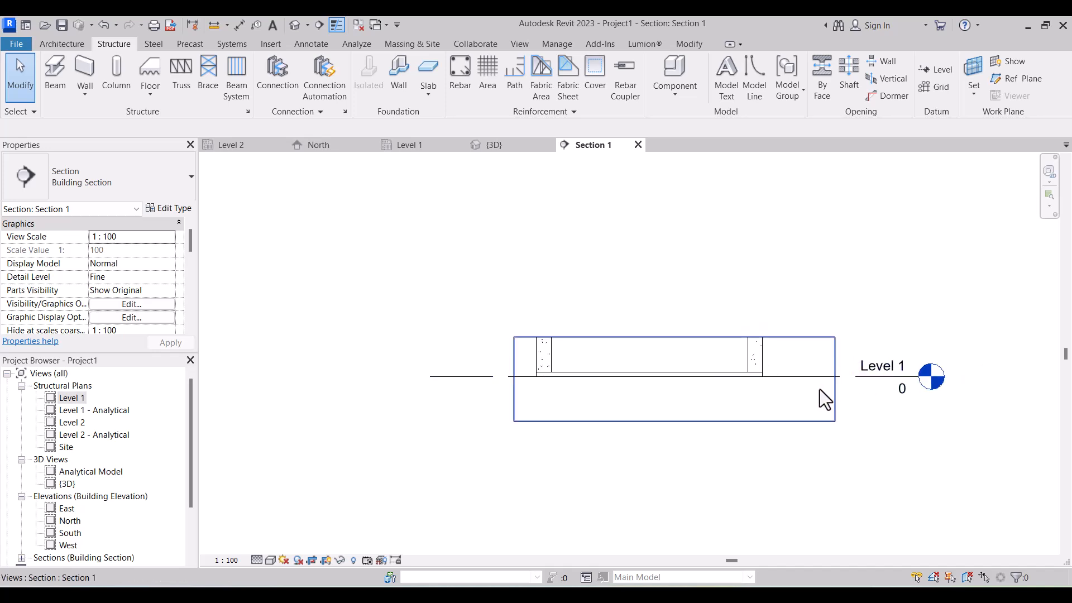
Step: Shrink the section's crop region to frame only one column and the adjoining part of the slab
{"action": "left_click", "coordinate": [834, 389]}
{"action": "left_click_drag", "start_coordinate": [627, 393], "coordinate": [627, 394]}
{"action": "scroll", "coordinate": [571, 371], "scroll_direction": "up", "scroll_amount": 2}
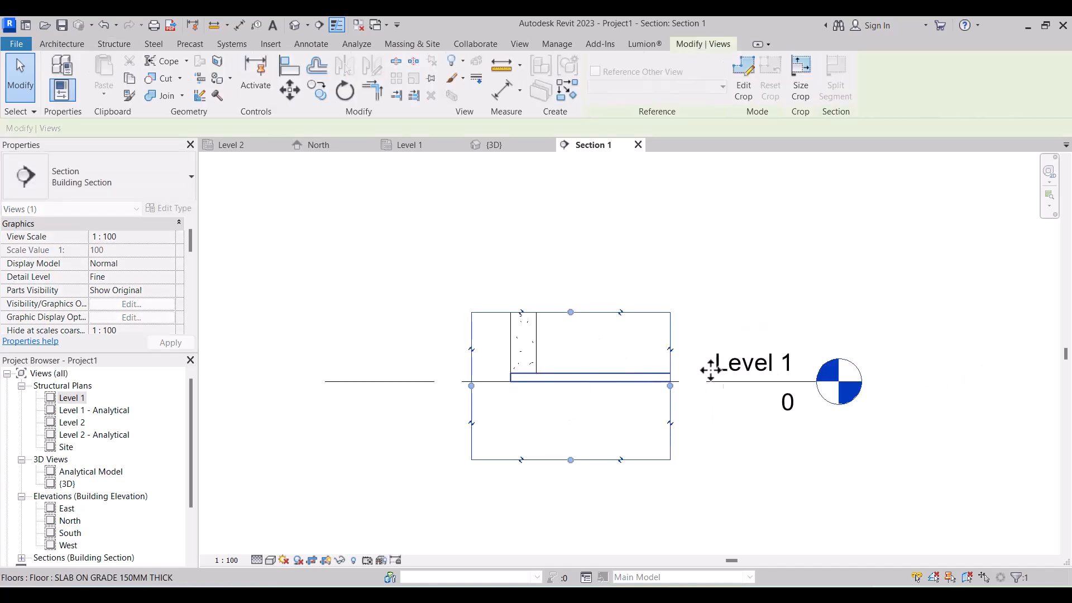
{"action": "scroll", "coordinate": [555, 376], "scroll_direction": "up", "scroll_amount": 3}
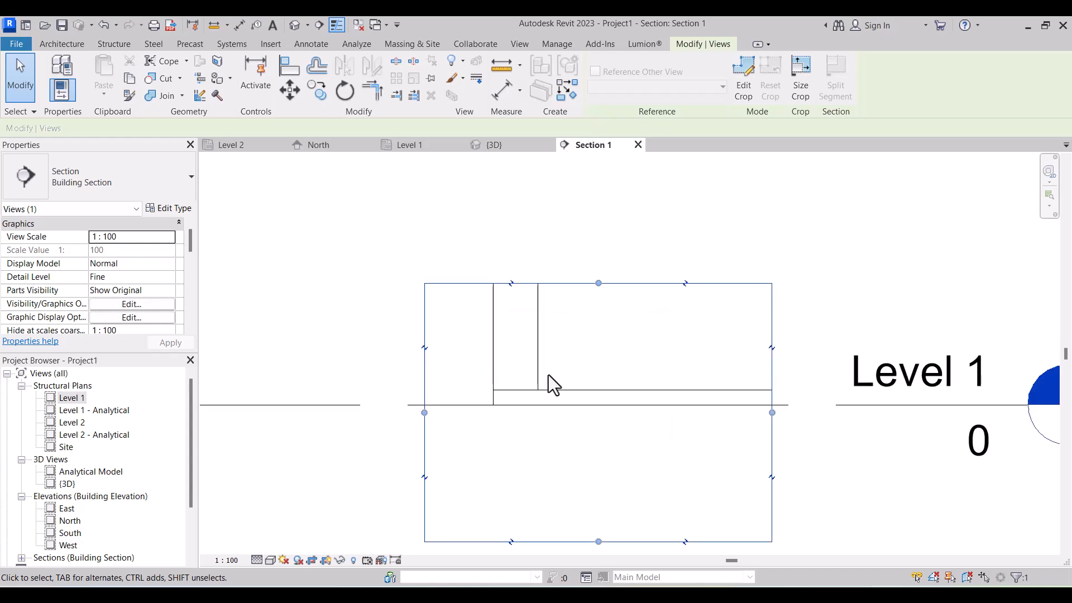
{"action": "left_click", "coordinate": [570, 393]}
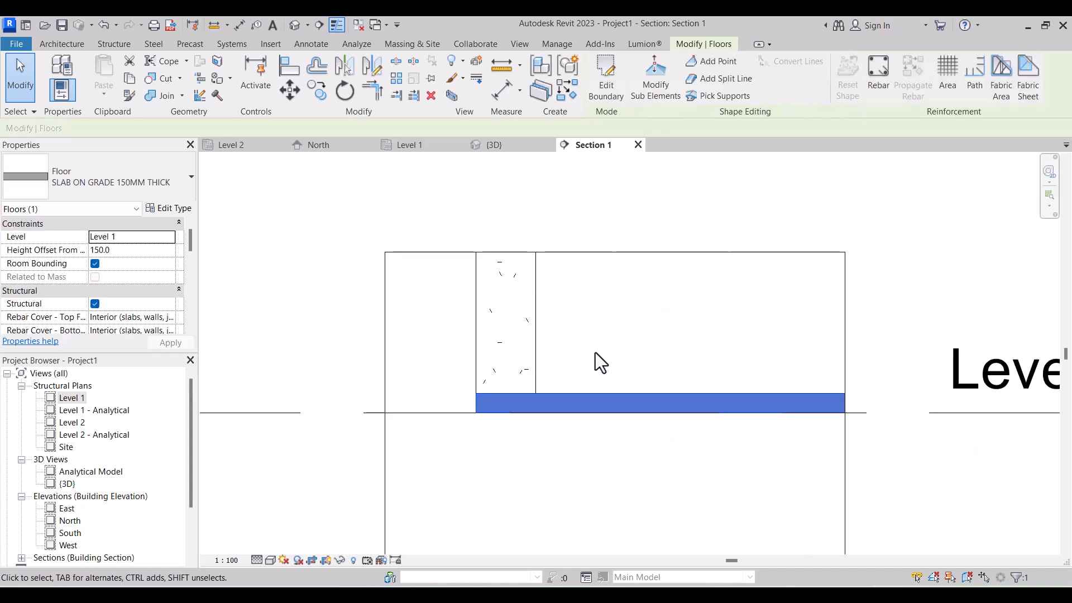
{"action": "scroll", "coordinate": [564, 343], "scroll_direction": "down", "scroll_amount": 3}
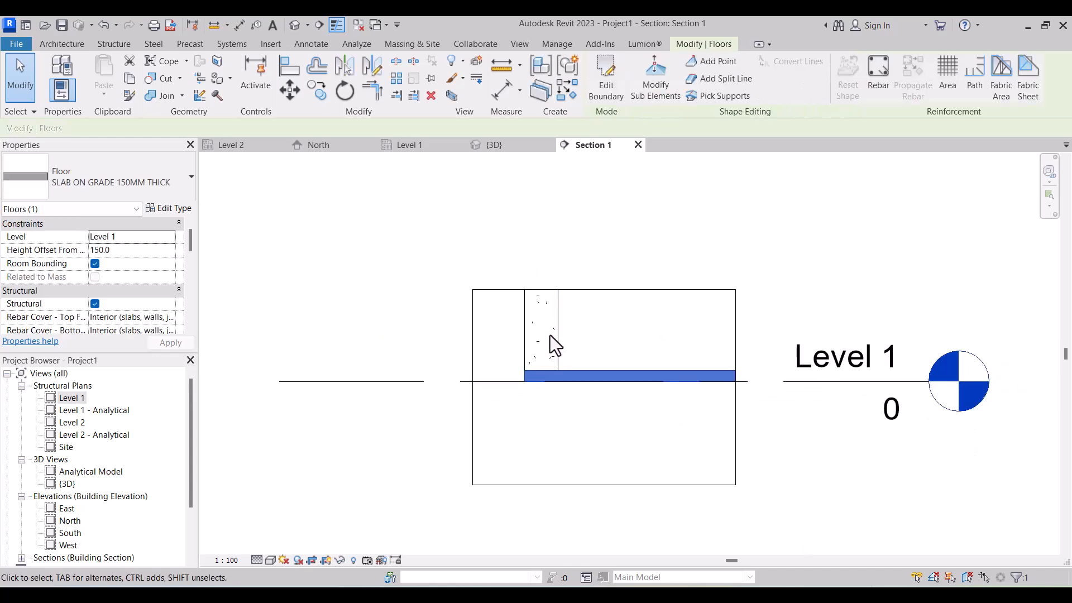
{"action": "left_click", "coordinate": [451, 460]}
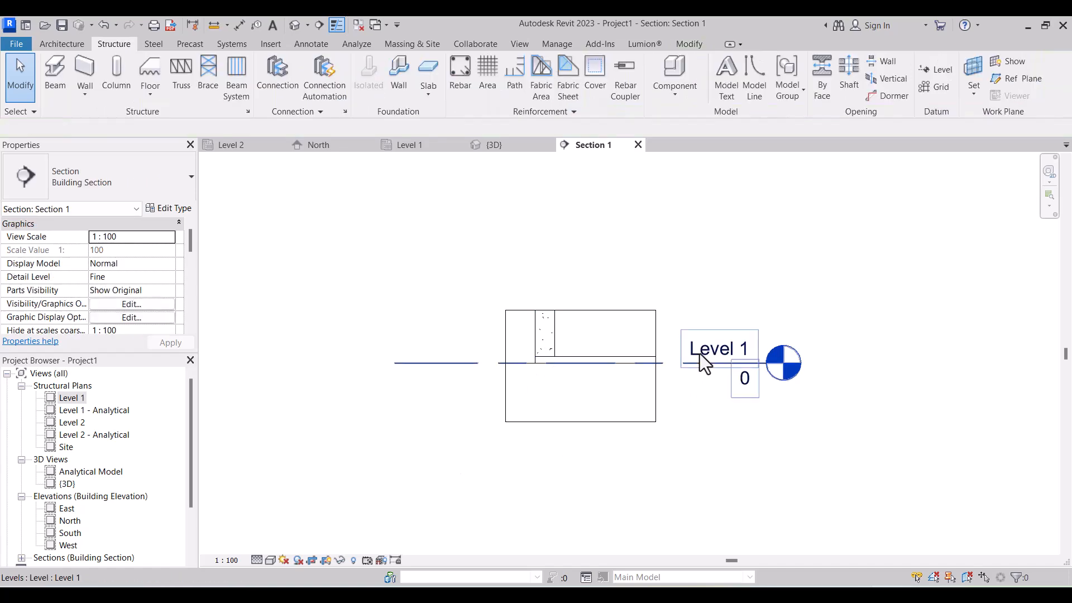
Step: Copy Level 1 straight down to make a new level about 1400 mm below it
{"action": "left_click", "coordinate": [699, 353]}
{"action": "left_click", "coordinate": [306, 90]}
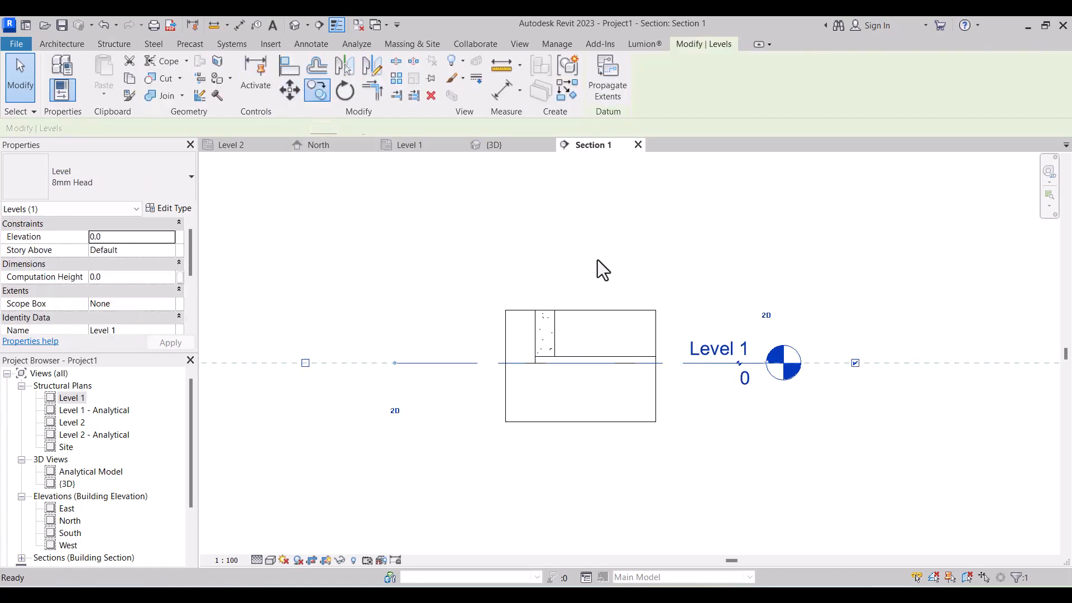
{"action": "left_click", "coordinate": [710, 363]}
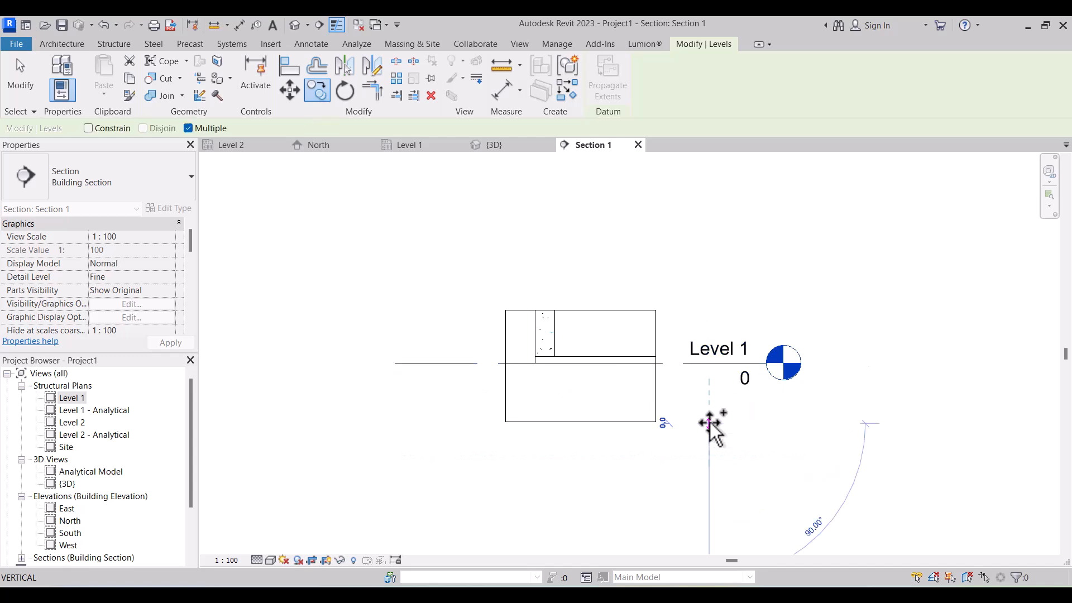
{"action": "scroll", "coordinate": [694, 438], "scroll_direction": "down", "scroll_amount": 3}
{"action": "key", "text": "Escape"}
{"action": "key", "text": "Escape"}
Step: Turn off Crop View for the section and rename the copied level below Level 1 as TOF
{"action": "scroll", "coordinate": [45, 334], "scroll_direction": "down", "scroll_amount": 5}
{"action": "left_click", "coordinate": [95, 250]}
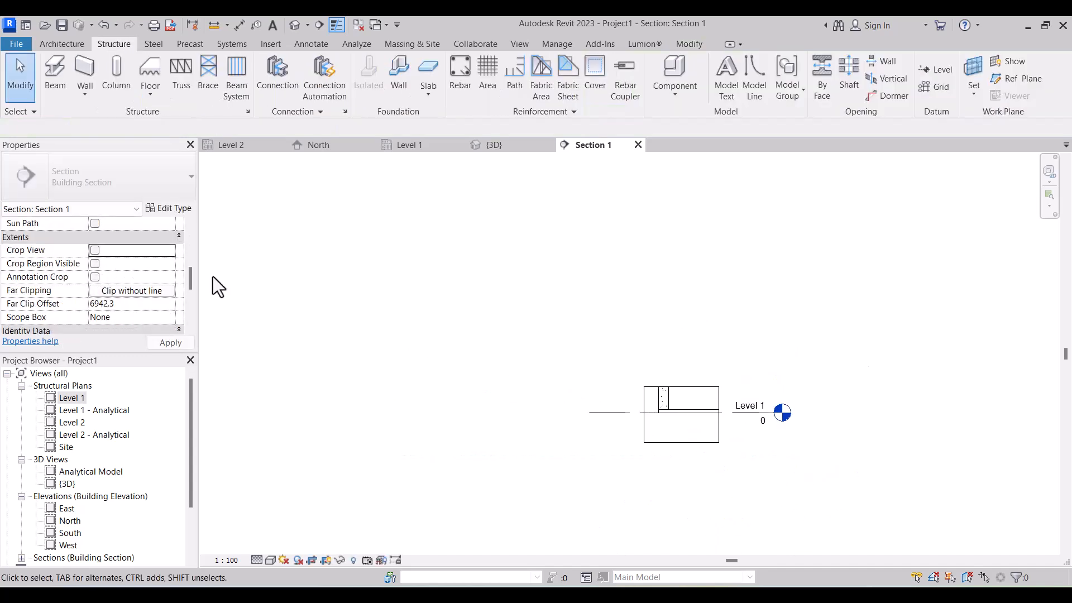
{"action": "left_click", "coordinate": [909, 438]}
{"action": "scroll", "coordinate": [909, 439], "scroll_direction": "up", "scroll_amount": 2}
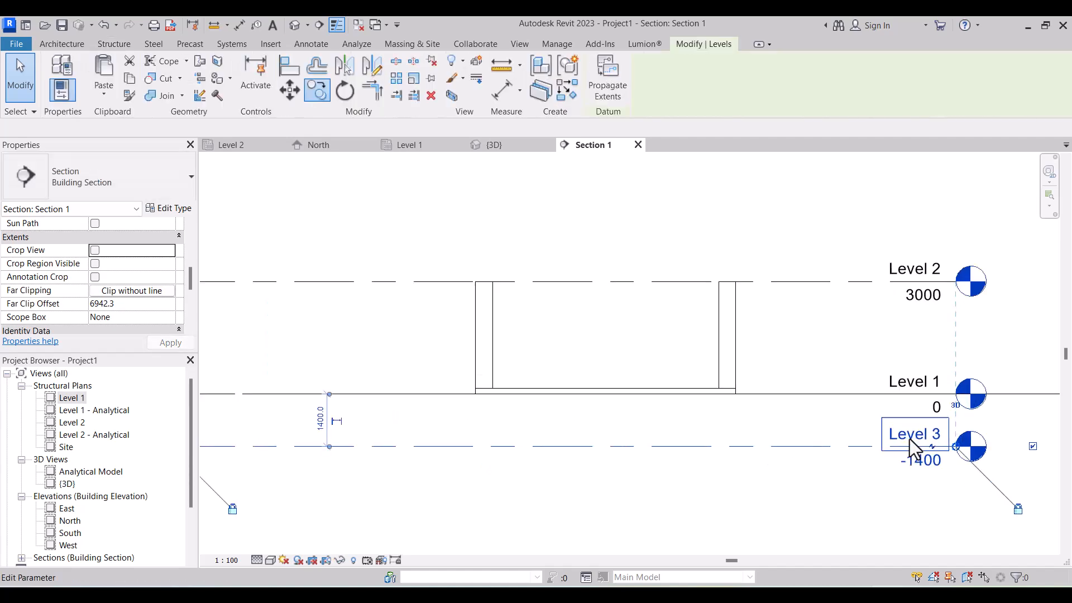
{"action": "left_click", "coordinate": [909, 439]}
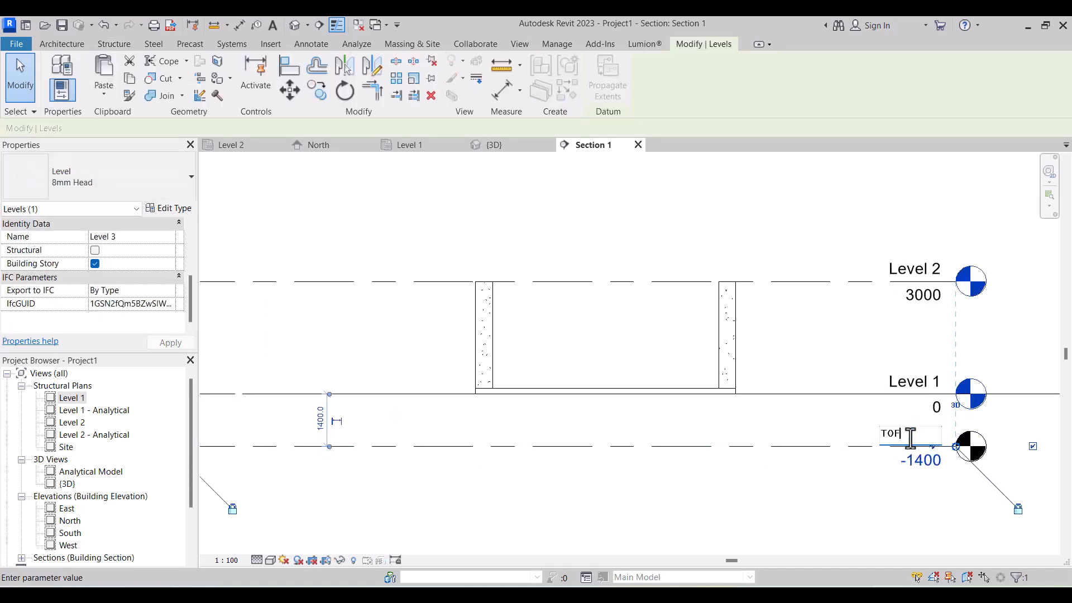
{"action": "scroll", "coordinate": [586, 377], "scroll_direction": "down", "scroll_amount": 3}
{"action": "left_click", "coordinate": [614, 462]}
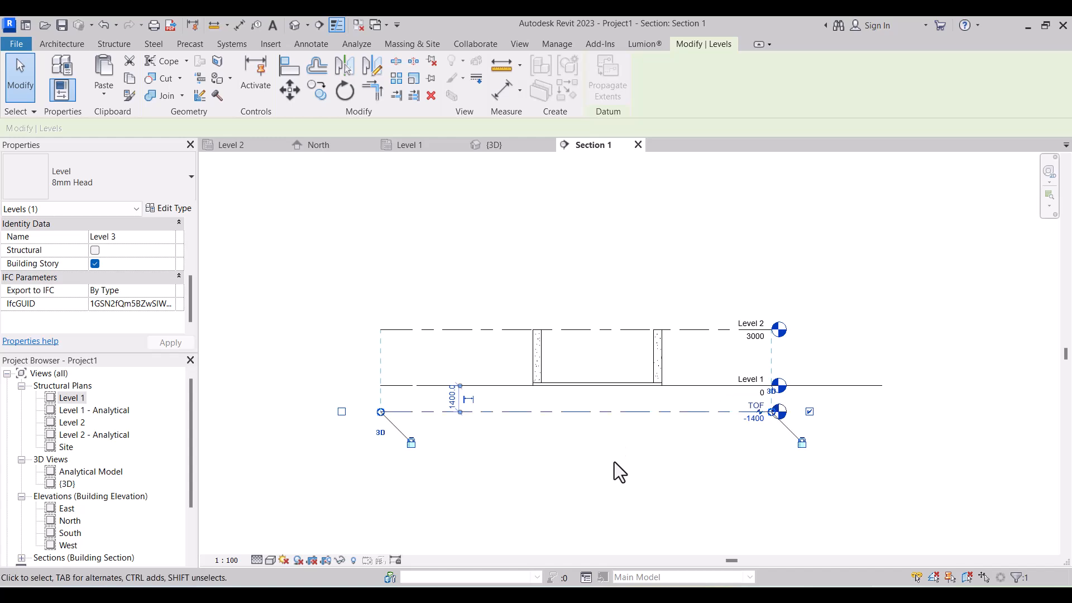
{"action": "scroll", "coordinate": [515, 392], "scroll_direction": "up", "scroll_amount": 3}
{"action": "left_click", "coordinate": [497, 345]}
Step: In the 3D view, set the base level of all four 300 x 450mm concrete columns to TOF
{"action": "scroll", "coordinate": [558, 349], "scroll_direction": "down", "scroll_amount": 2}
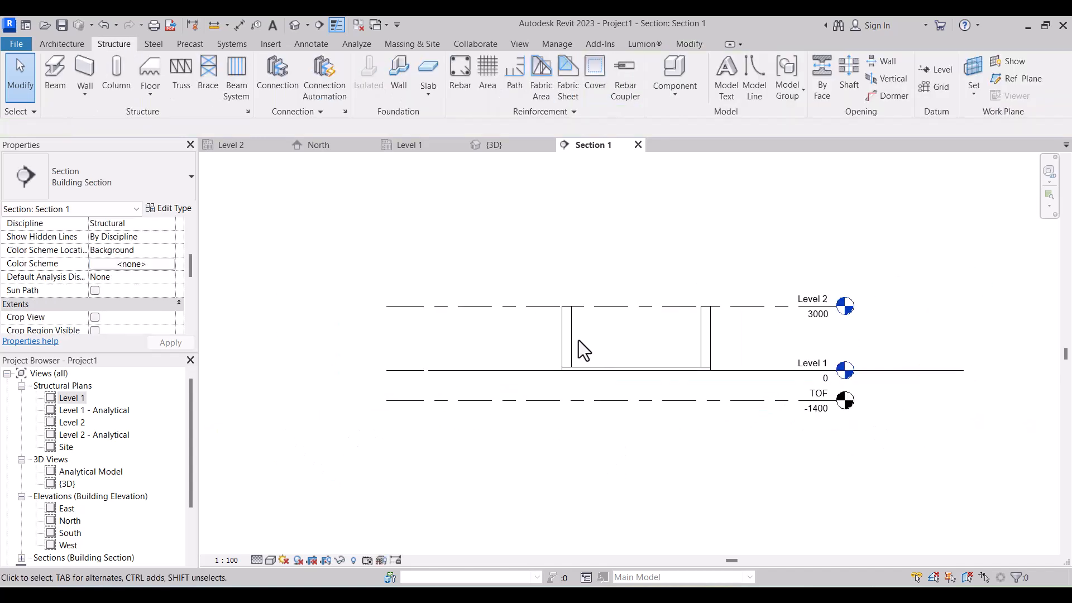
{"action": "scroll", "coordinate": [581, 351], "scroll_direction": "up", "scroll_amount": 5}
{"action": "left_click", "coordinate": [495, 146]}
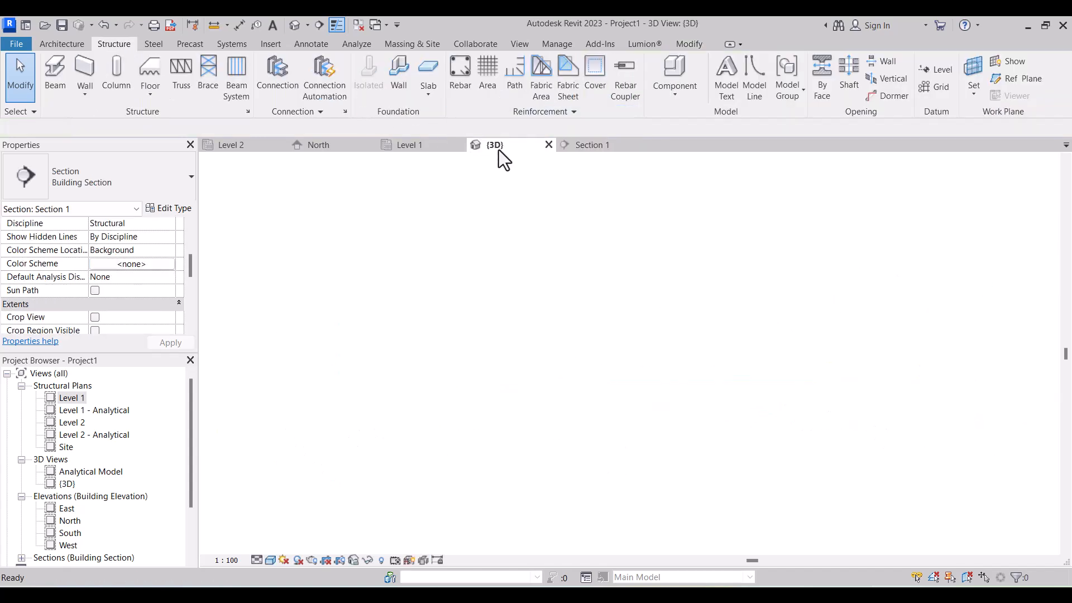
{"action": "scroll", "coordinate": [503, 359], "scroll_direction": "up", "scroll_amount": 2}
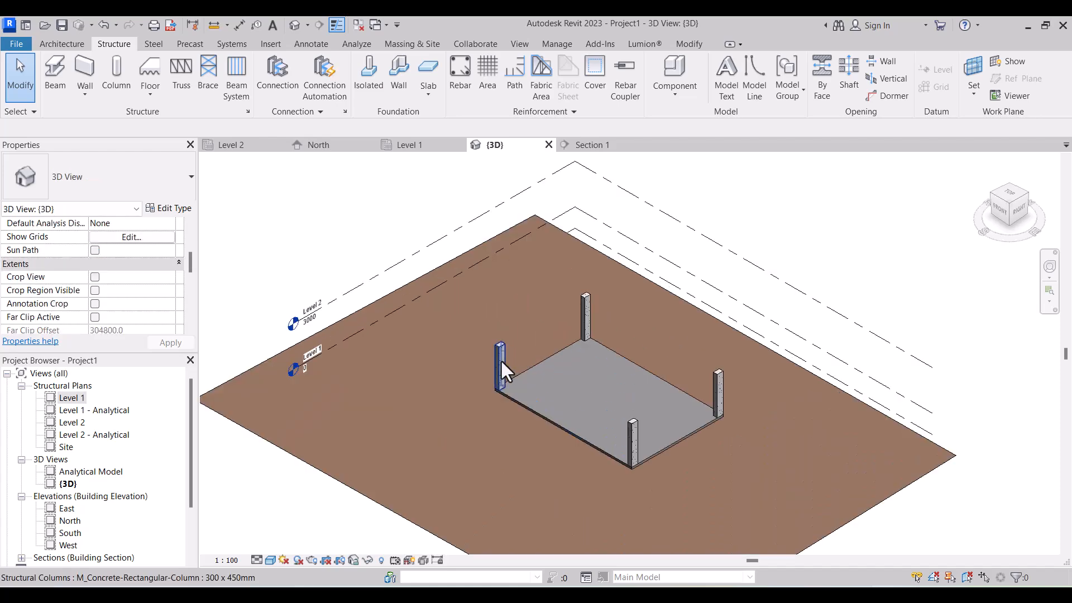
{"action": "left_click", "coordinate": [501, 359]}
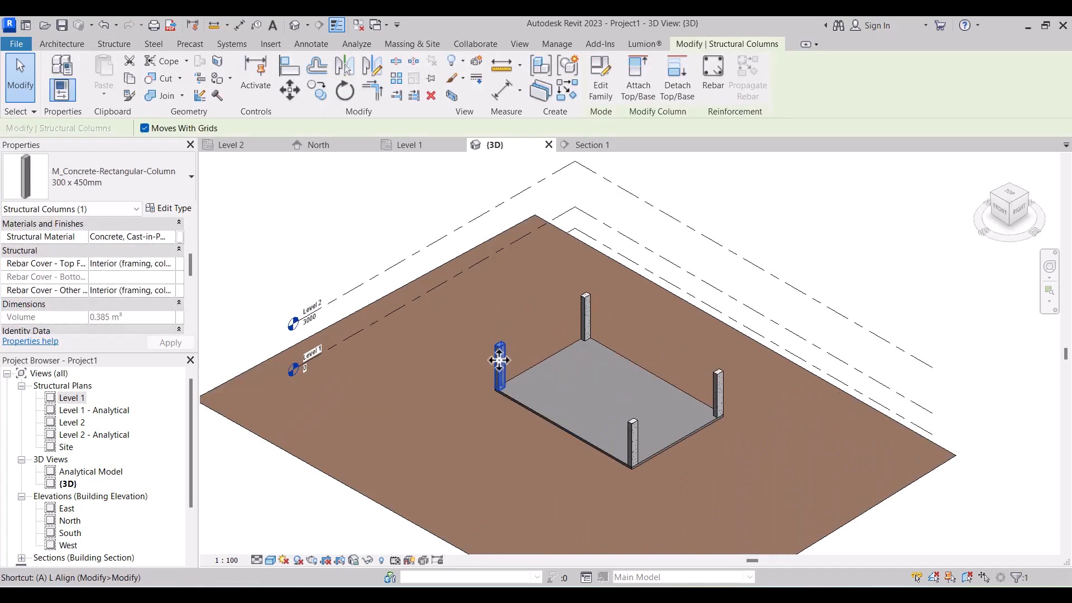
{"action": "right_click", "coordinate": [502, 357]}
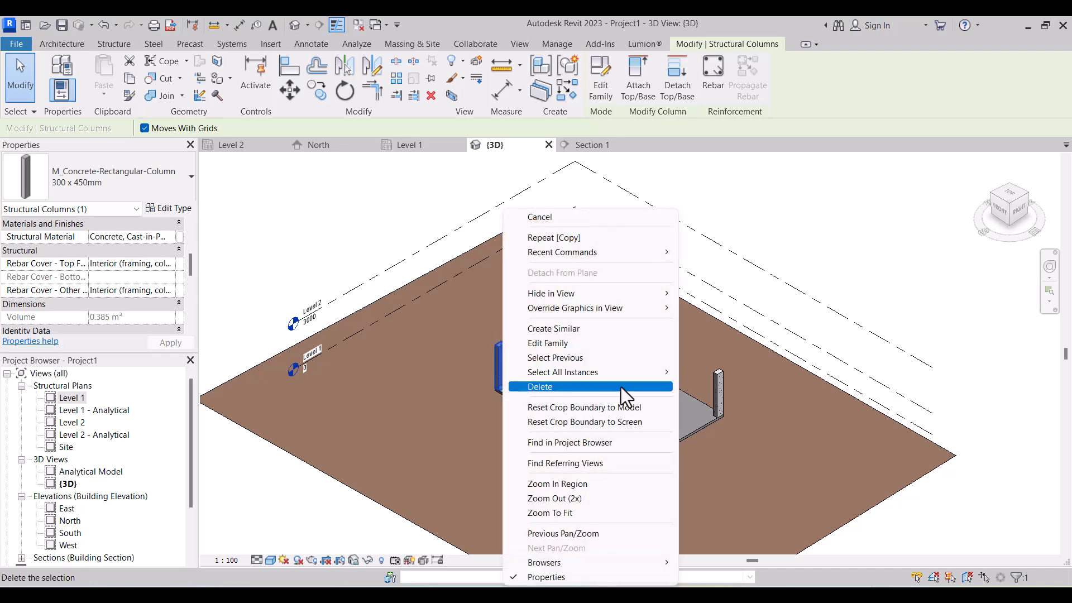
{"action": "mouse_move", "coordinate": [626, 372]}
{"action": "left_click", "coordinate": [726, 372]}
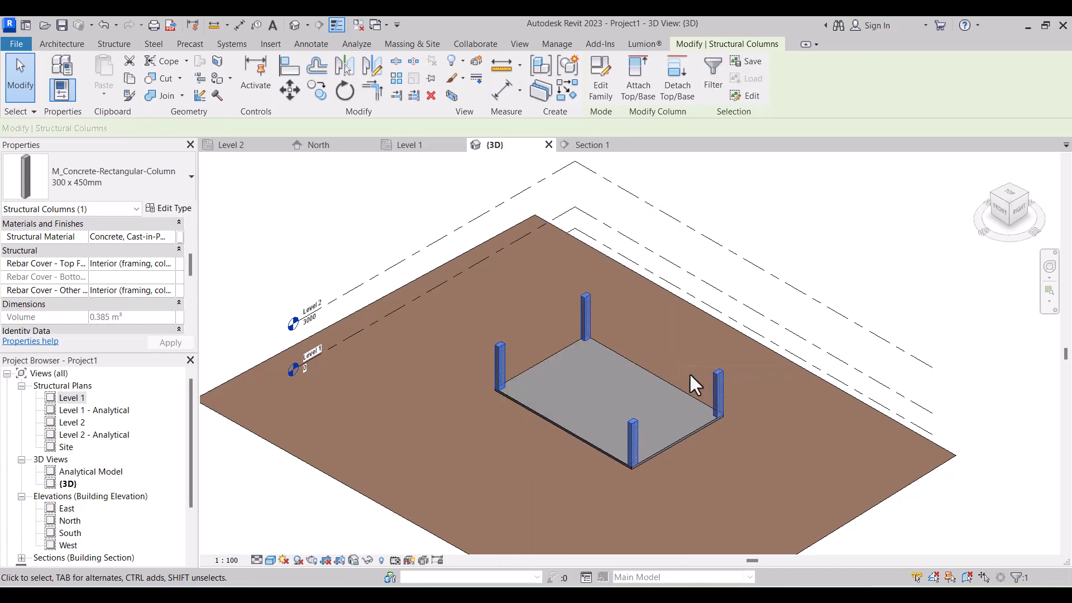
{"action": "scroll", "coordinate": [689, 373], "scroll_direction": "down", "scroll_amount": 3}
{"action": "scroll", "coordinate": [183, 223], "scroll_direction": "up", "scroll_amount": 5}
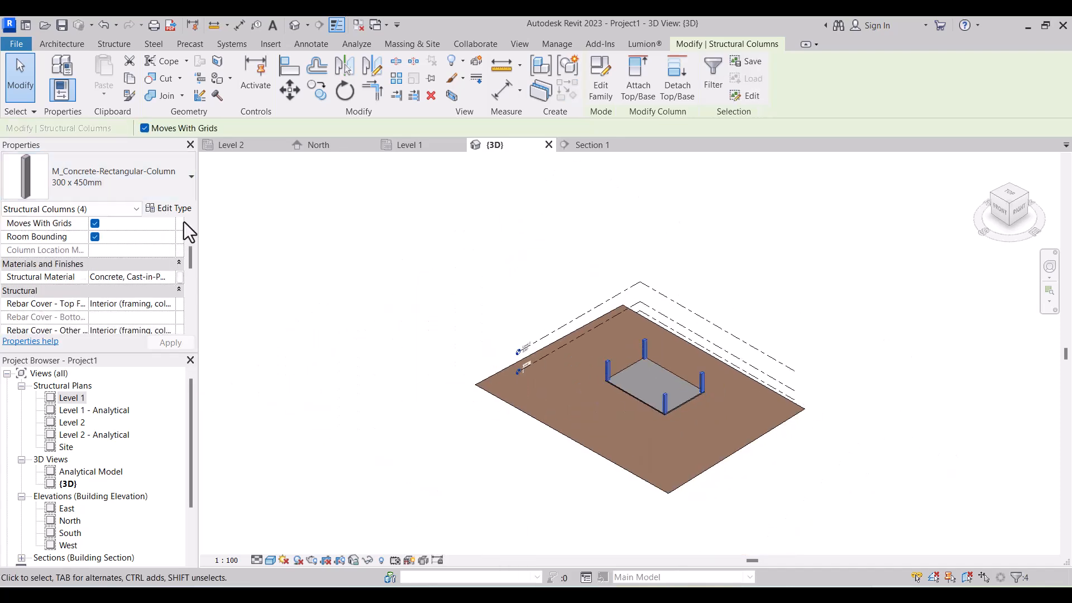
{"action": "left_click", "coordinate": [172, 237]}
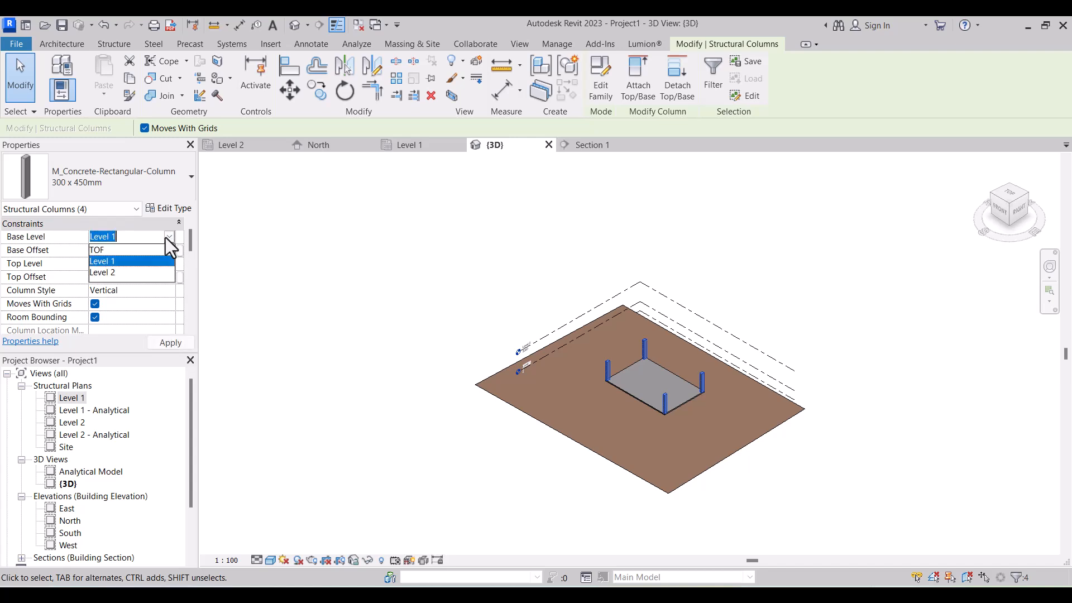
{"action": "left_click", "coordinate": [96, 250]}
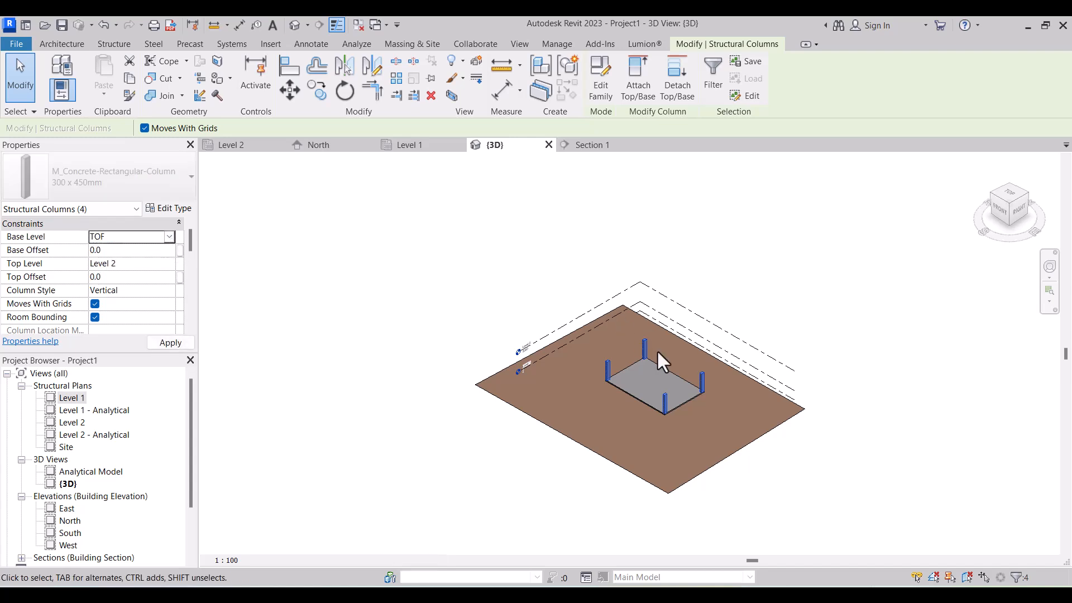
{"action": "scroll", "coordinate": [656, 349], "scroll_direction": "up", "scroll_amount": 2}
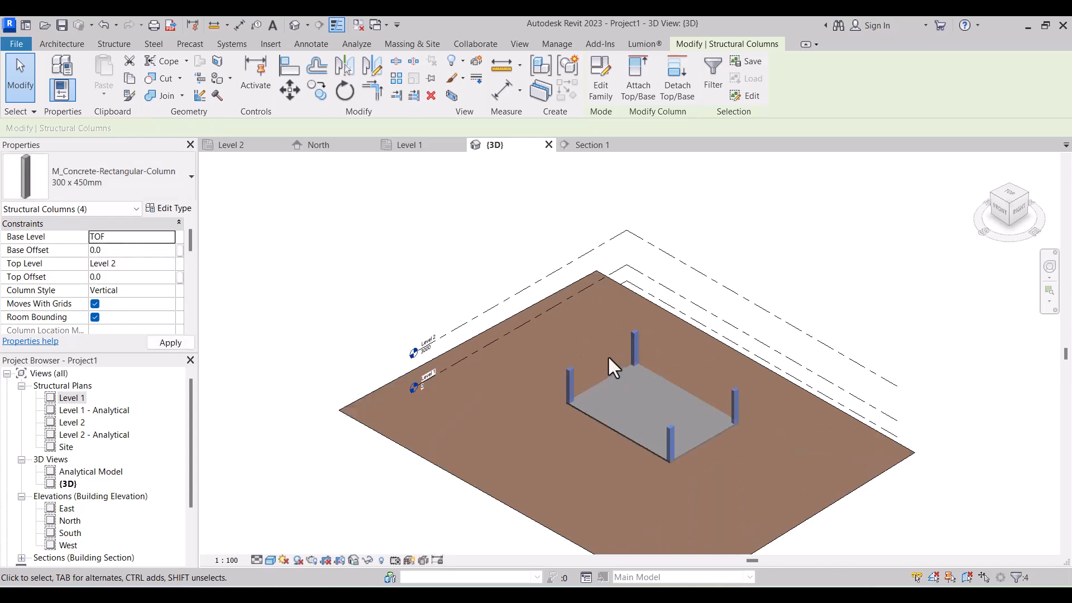
{"action": "left_click", "coordinate": [461, 251]}
Step: Turn on Crop View and Crop Region Visible for Section 1
{"action": "left_click", "coordinate": [601, 148]}
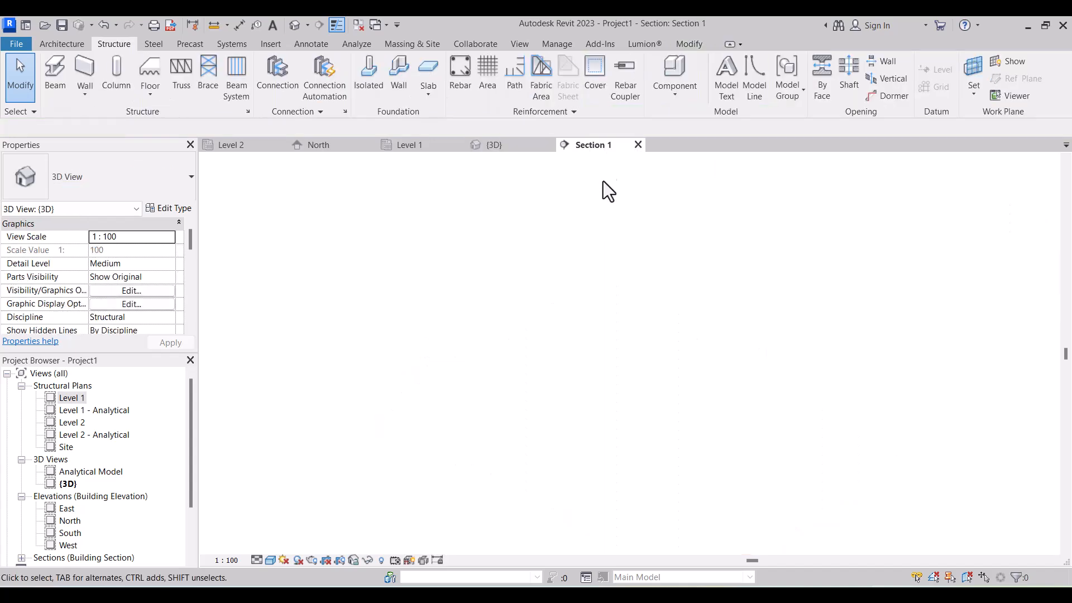
{"action": "scroll", "coordinate": [587, 405], "scroll_direction": "down", "scroll_amount": 5}
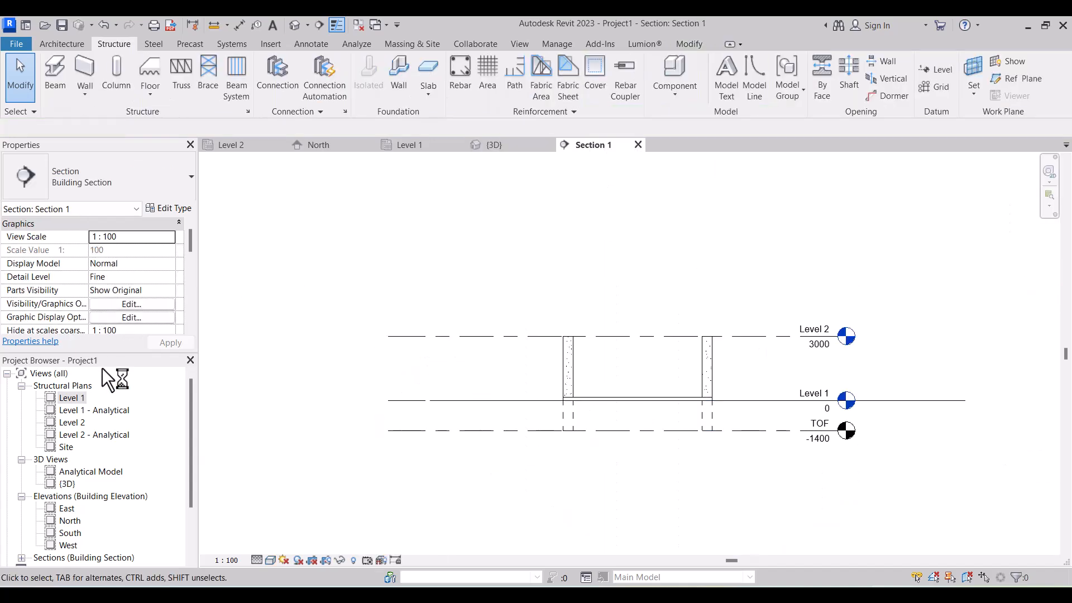
{"action": "scroll", "coordinate": [112, 293], "scroll_direction": "down", "scroll_amount": 5}
{"action": "left_click", "coordinate": [95, 264]}
{"action": "left_click", "coordinate": [95, 250]}
{"action": "scroll", "coordinate": [544, 396], "scroll_direction": "up", "scroll_amount": 2}
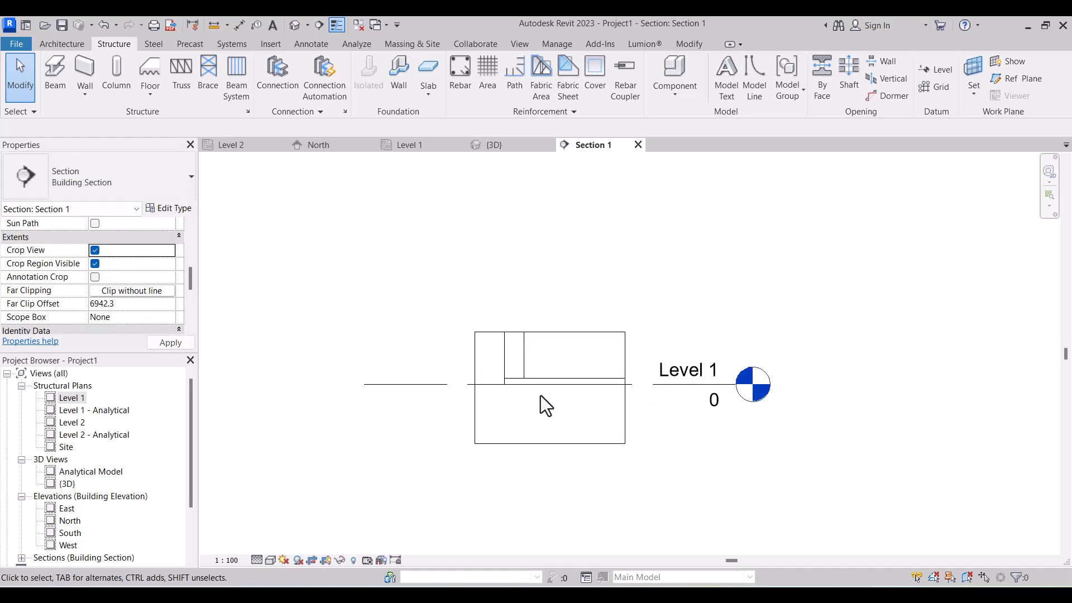
Step: Narrow the section's crop region from the slab side so it frames the column and a short stretch of slab
{"action": "scroll", "coordinate": [544, 396], "scroll_direction": "up", "scroll_amount": 1}
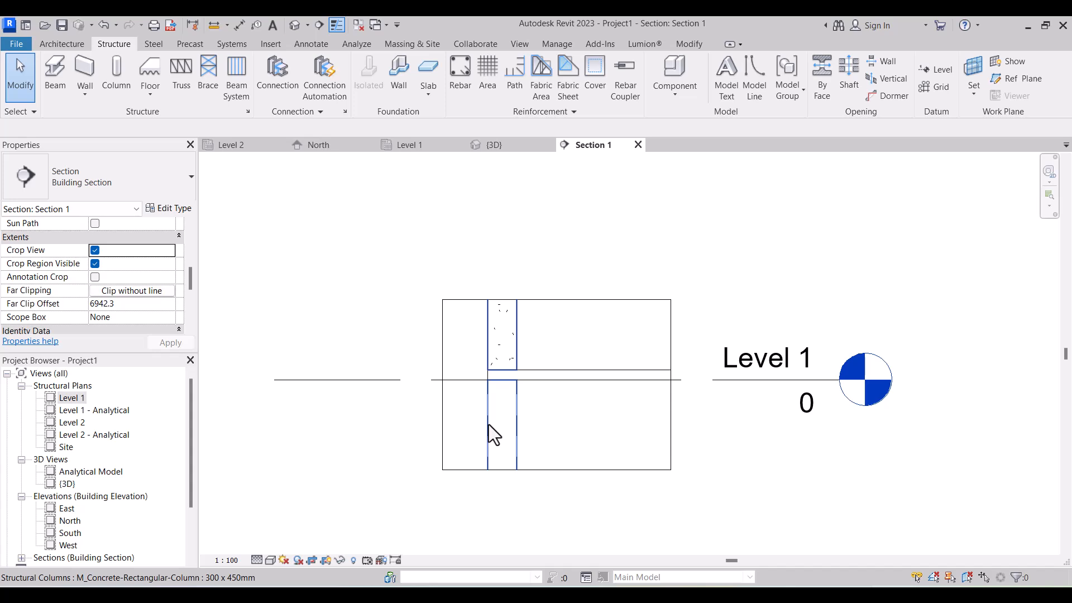
{"action": "scroll", "coordinate": [490, 443], "scroll_direction": "up", "scroll_amount": 2}
{"action": "scroll", "coordinate": [554, 478], "scroll_direction": "down", "scroll_amount": 2}
{"action": "scroll", "coordinate": [491, 498], "scroll_direction": "up", "scroll_amount": 2}
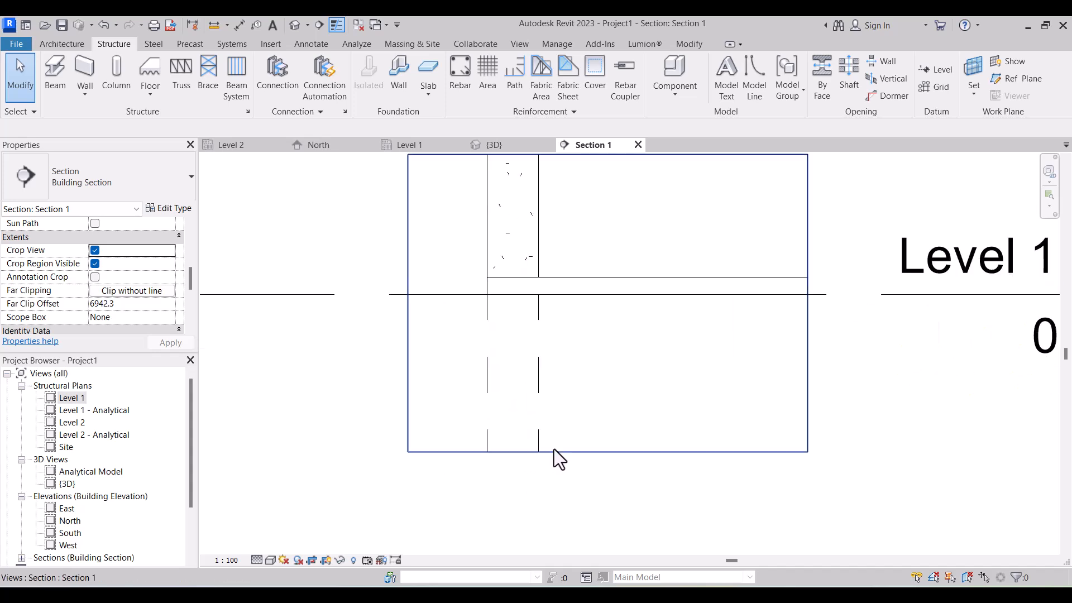
{"action": "scroll", "coordinate": [555, 462], "scroll_direction": "down", "scroll_amount": 2}
{"action": "scroll", "coordinate": [602, 455], "scroll_direction": "up", "scroll_amount": 2}
{"action": "scroll", "coordinate": [544, 400], "scroll_direction": "down", "scroll_amount": 2}
{"action": "scroll", "coordinate": [666, 365], "scroll_direction": "up", "scroll_amount": 2}
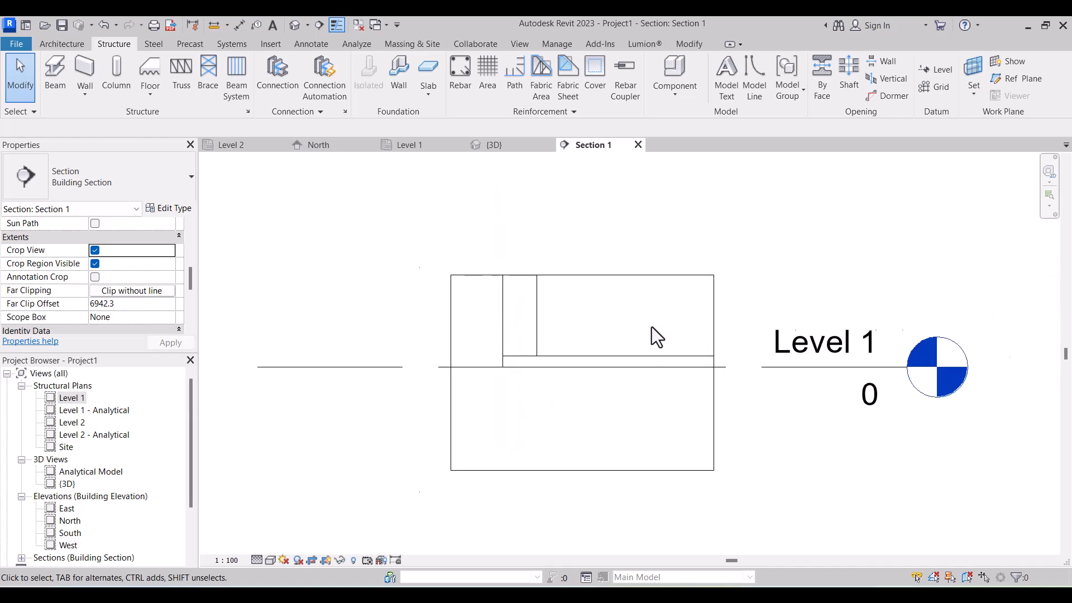
{"action": "left_click", "coordinate": [722, 370]}
{"action": "scroll", "coordinate": [722, 371], "scroll_direction": "up", "scroll_amount": 2}
{"action": "scroll", "coordinate": [726, 379], "scroll_direction": "down", "scroll_amount": 2}
{"action": "left_click_drag", "start_coordinate": [725, 384], "coordinate": [633, 386]}
{"action": "scroll", "coordinate": [669, 398], "scroll_direction": "down", "scroll_amount": 1}
{"action": "scroll", "coordinate": [700, 433], "scroll_direction": "up", "scroll_amount": 1}
{"action": "left_click", "coordinate": [699, 433]}
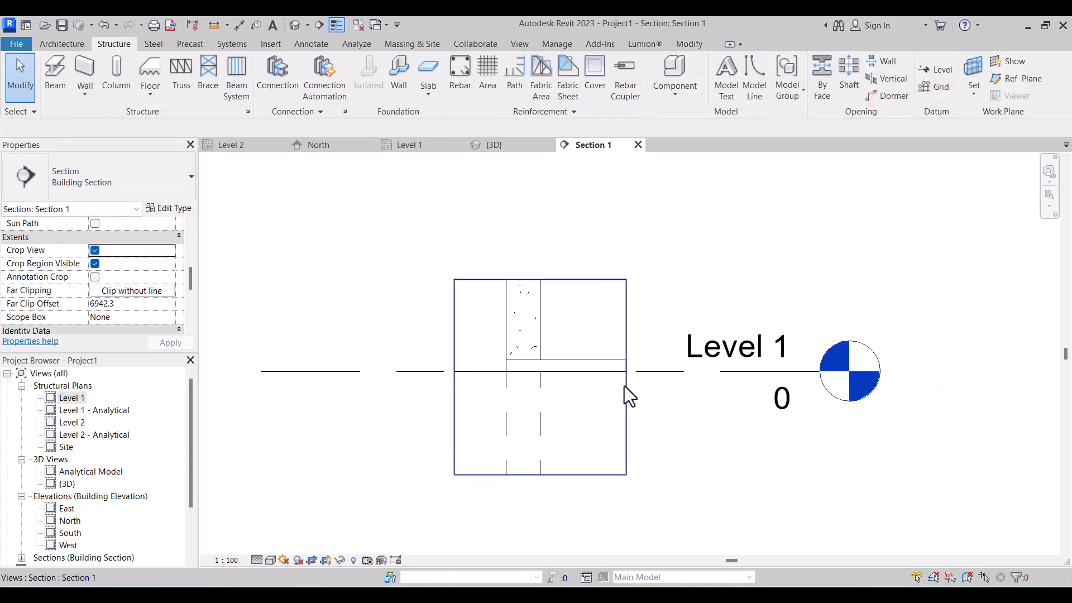
{"action": "left_click", "coordinate": [625, 379]}
{"action": "left_click_drag", "start_coordinate": [625, 374], "coordinate": [644, 373]}
{"action": "left_click", "coordinate": [584, 323]}
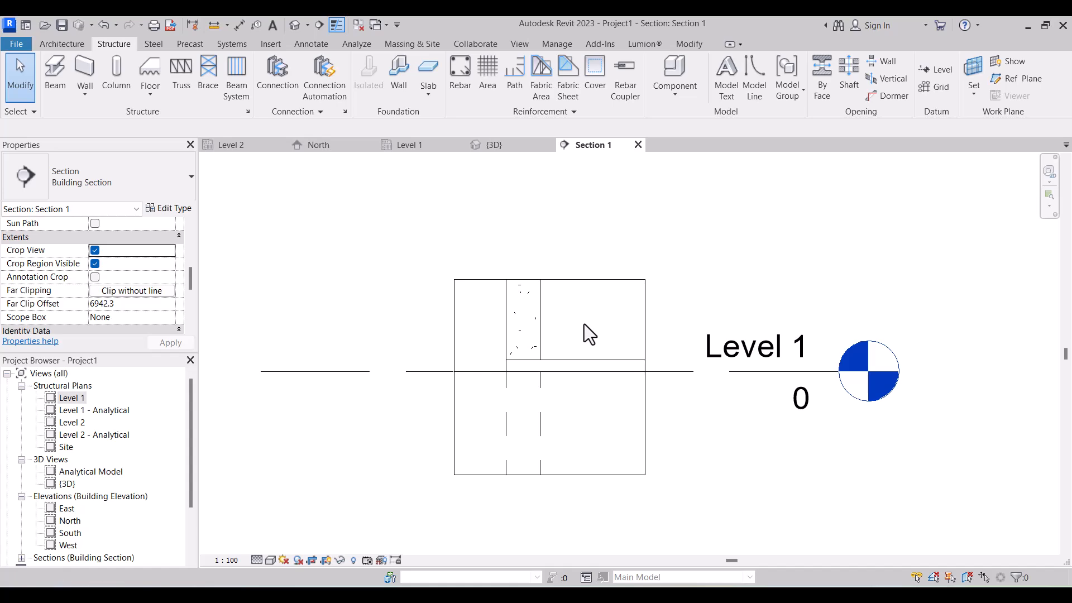
Step: Override the foreground cut pattern of the Floors category in Section 1 with Concrete
{"action": "scroll", "coordinate": [127, 285], "scroll_direction": "up", "scroll_amount": 5}
{"action": "left_click", "coordinate": [130, 303]}
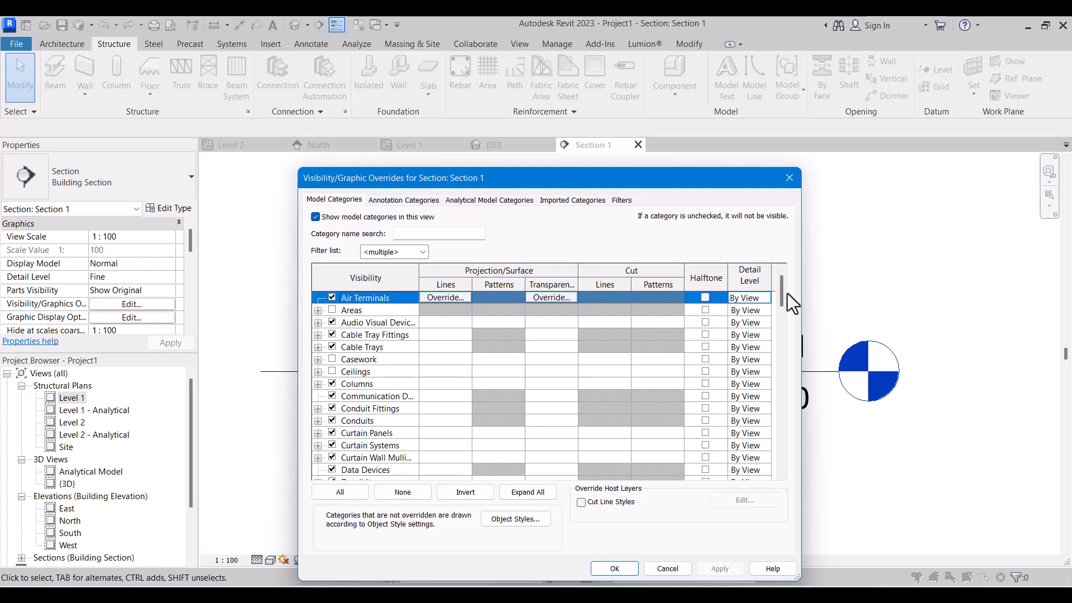
{"action": "key", "text": "f"}
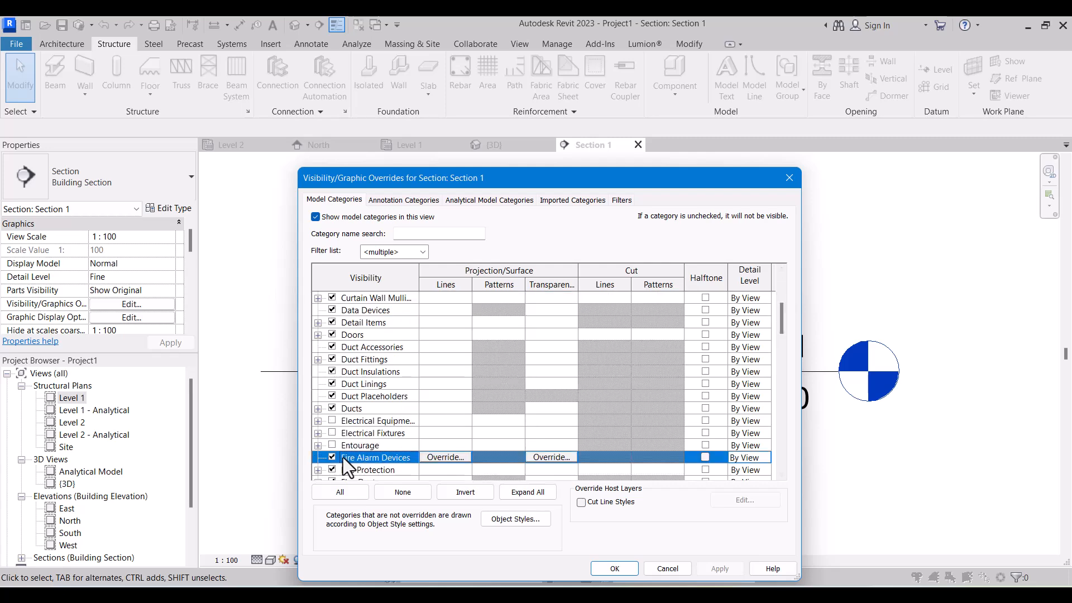
{"action": "scroll", "coordinate": [349, 457], "scroll_direction": "down", "scroll_amount": 2}
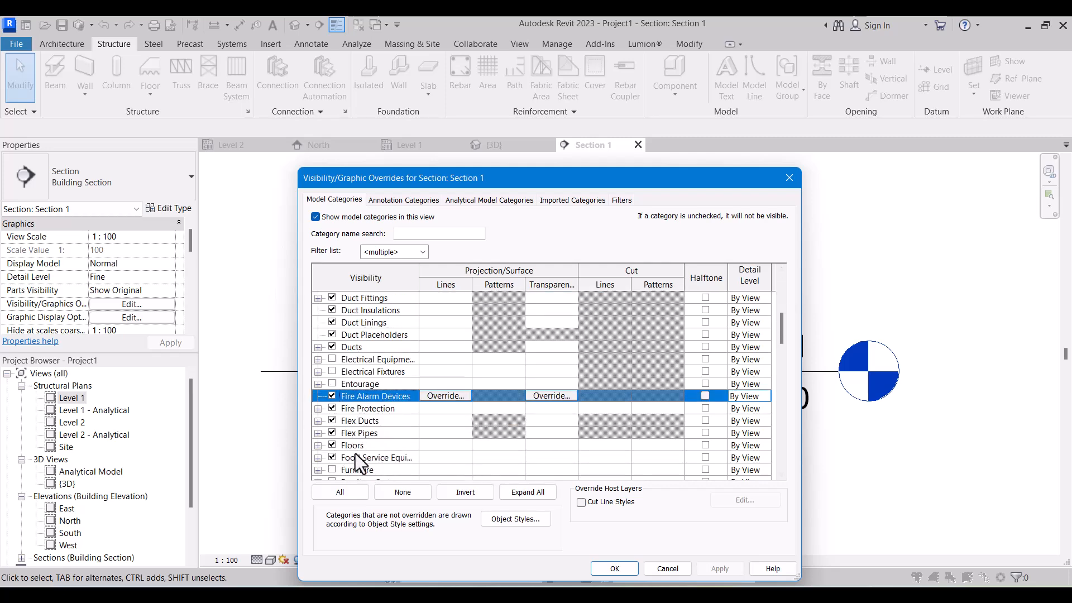
{"action": "left_click", "coordinate": [610, 450]}
{"action": "left_click", "coordinate": [655, 445]}
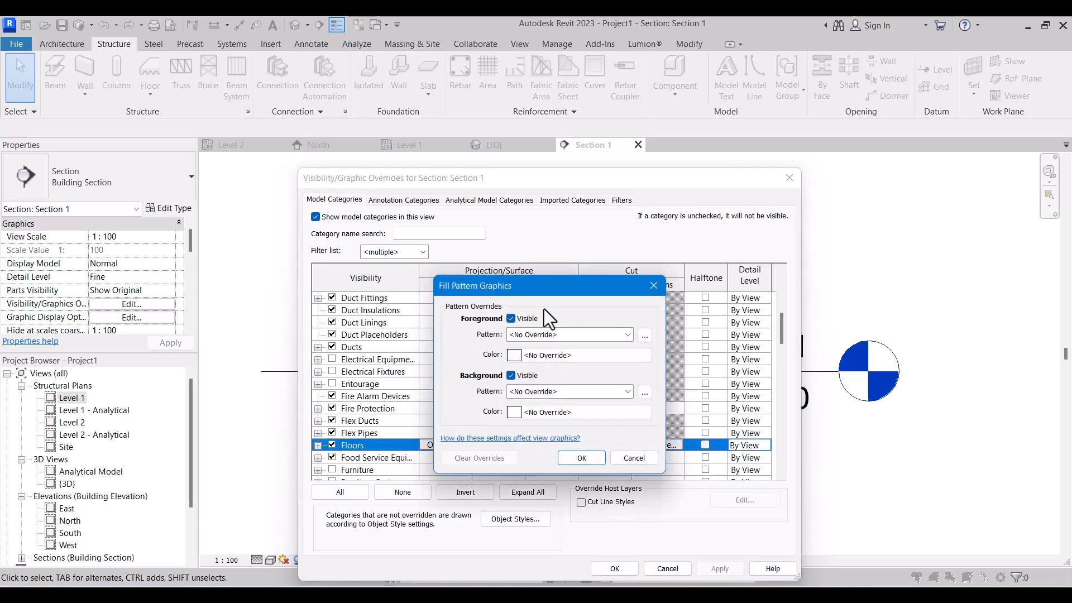
{"action": "left_click", "coordinate": [555, 333]}
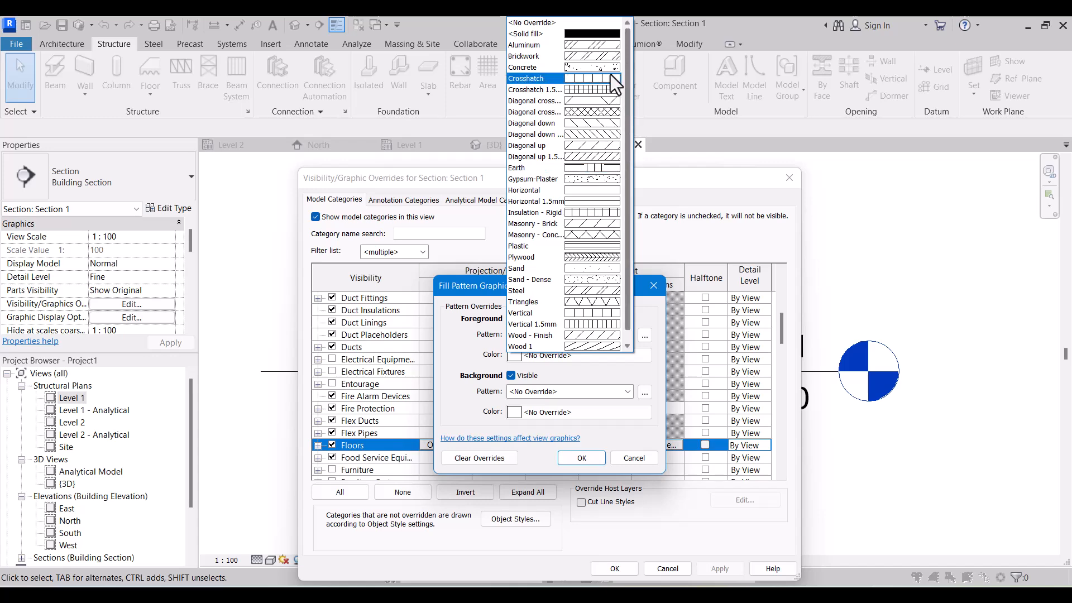
{"action": "left_click", "coordinate": [593, 67]}
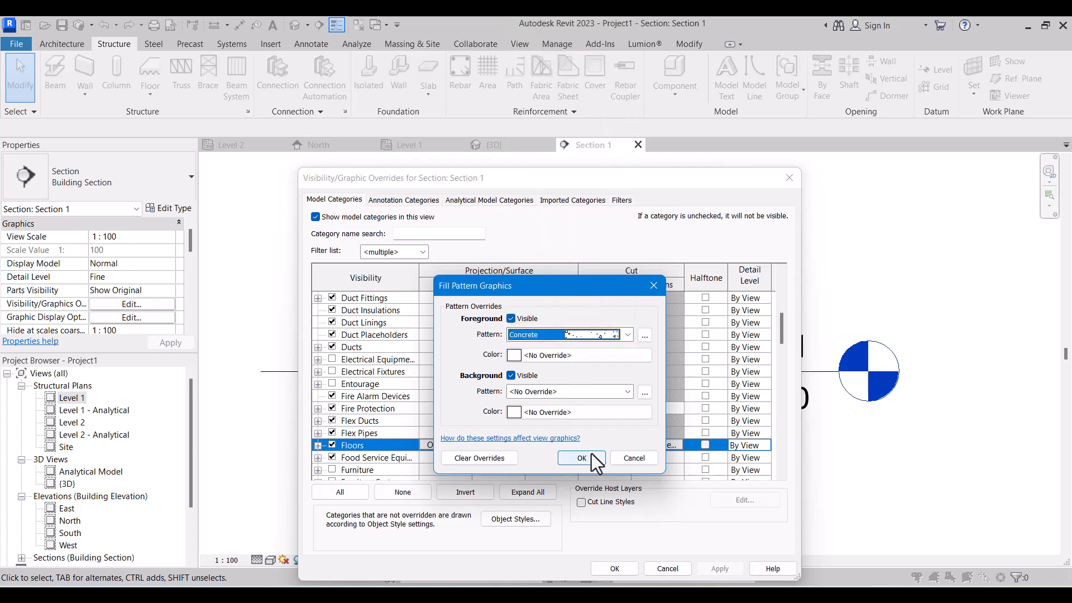
Step: Set the color of the Floors foreground cut pattern to black and apply the section's graphic overrides
{"action": "left_click", "coordinate": [544, 356]}
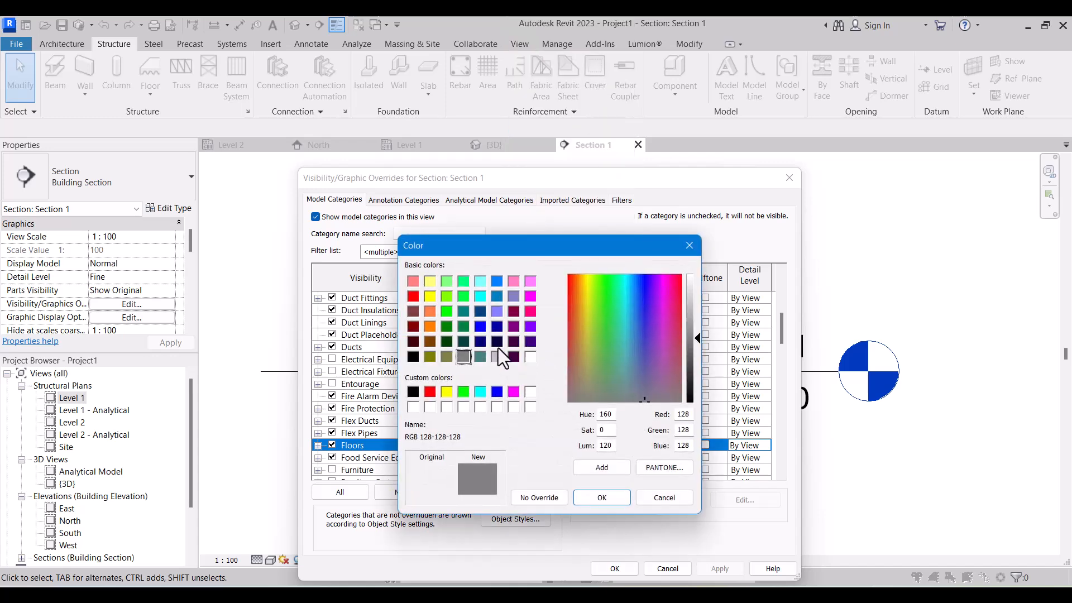
{"action": "left_click", "coordinate": [413, 392]}
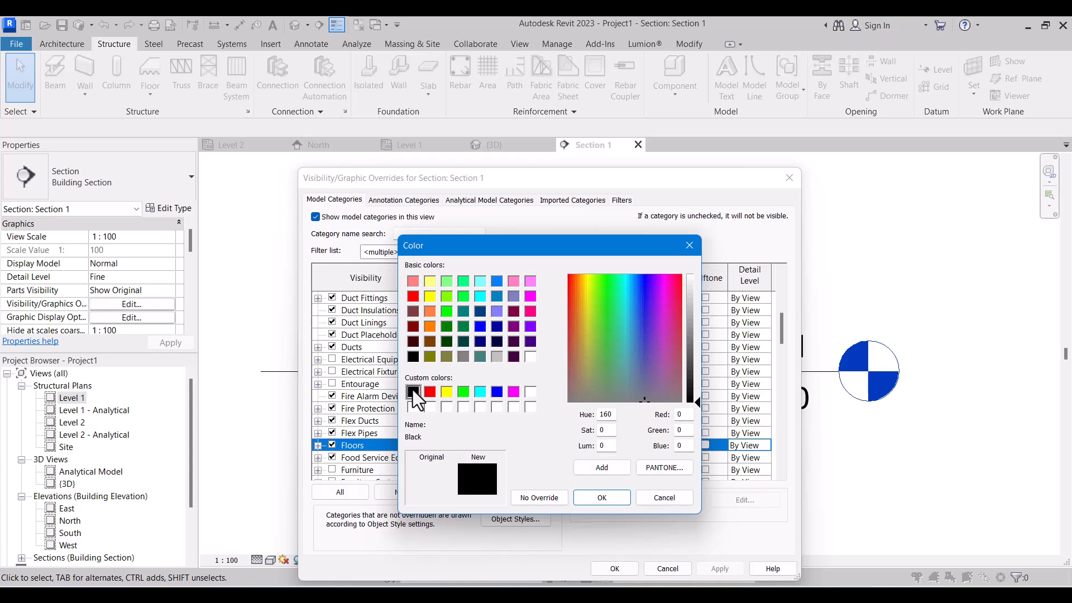
{"action": "left_click", "coordinate": [605, 496]}
{"action": "left_click", "coordinate": [580, 457]}
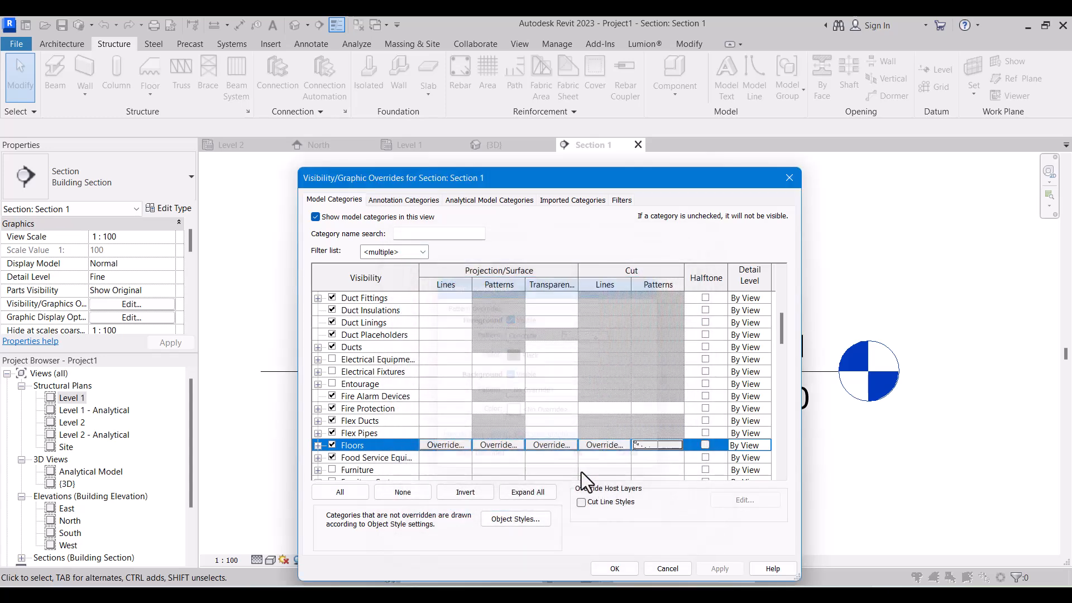
{"action": "left_click", "coordinate": [614, 568]}
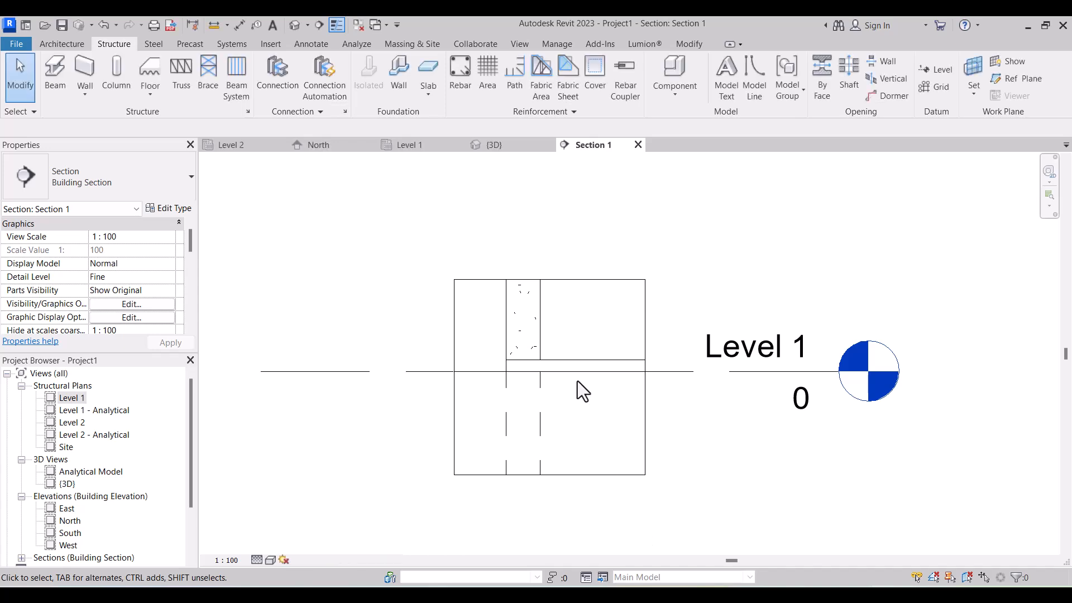
Step: Examine the cut hatch of the 150 mm slab on grade and the adjoining column in the section
{"action": "scroll", "coordinate": [578, 379], "scroll_direction": "up", "scroll_amount": 4}
{"action": "scroll", "coordinate": [554, 376], "scroll_direction": "up", "scroll_amount": 2}
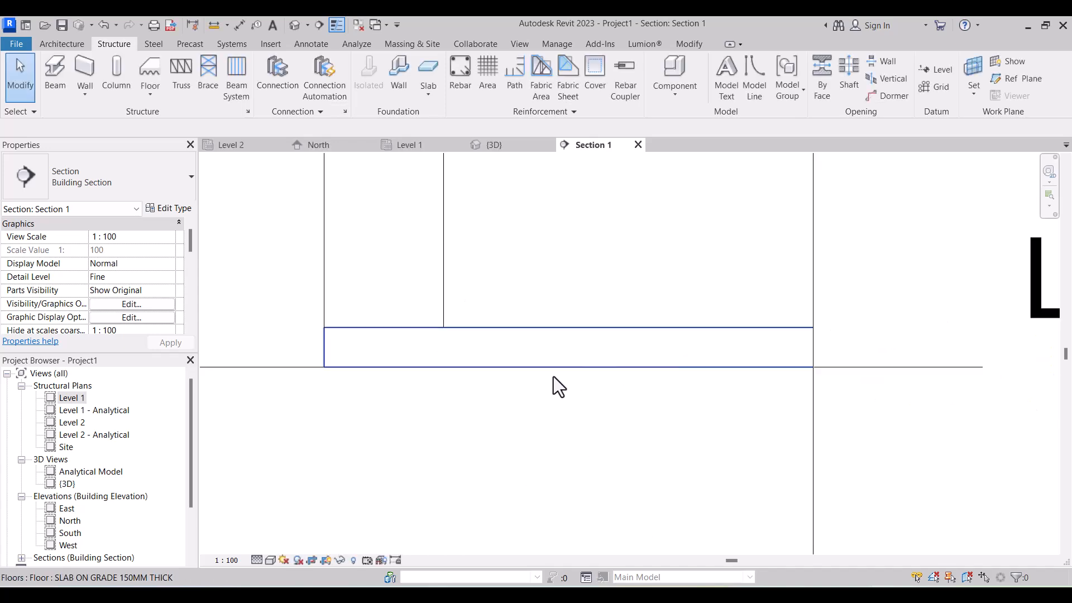
{"action": "left_click", "coordinate": [545, 328]}
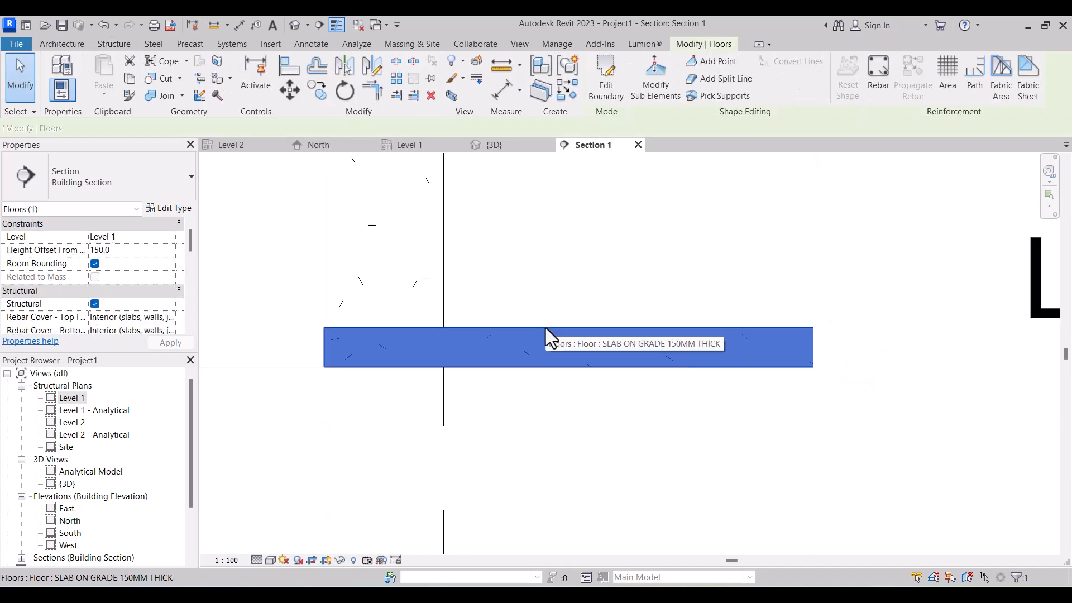
{"action": "scroll", "coordinate": [149, 280], "scroll_direction": "down", "scroll_amount": 3}
{"action": "scroll", "coordinate": [149, 279], "scroll_direction": "up", "scroll_amount": 3}
{"action": "left_click", "coordinate": [505, 270]}
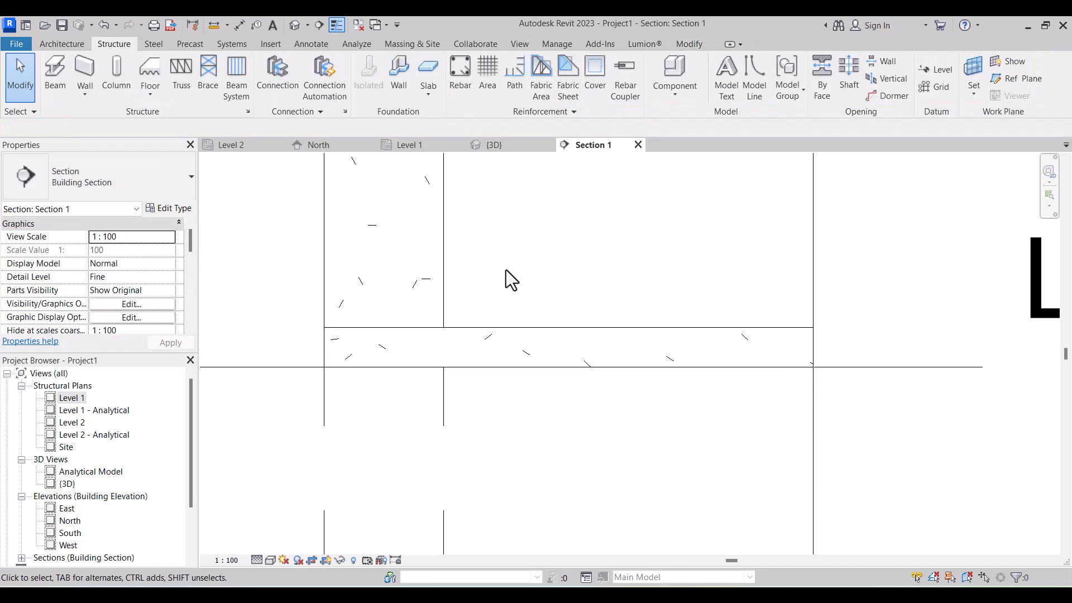
{"action": "left_click", "coordinate": [674, 346]}
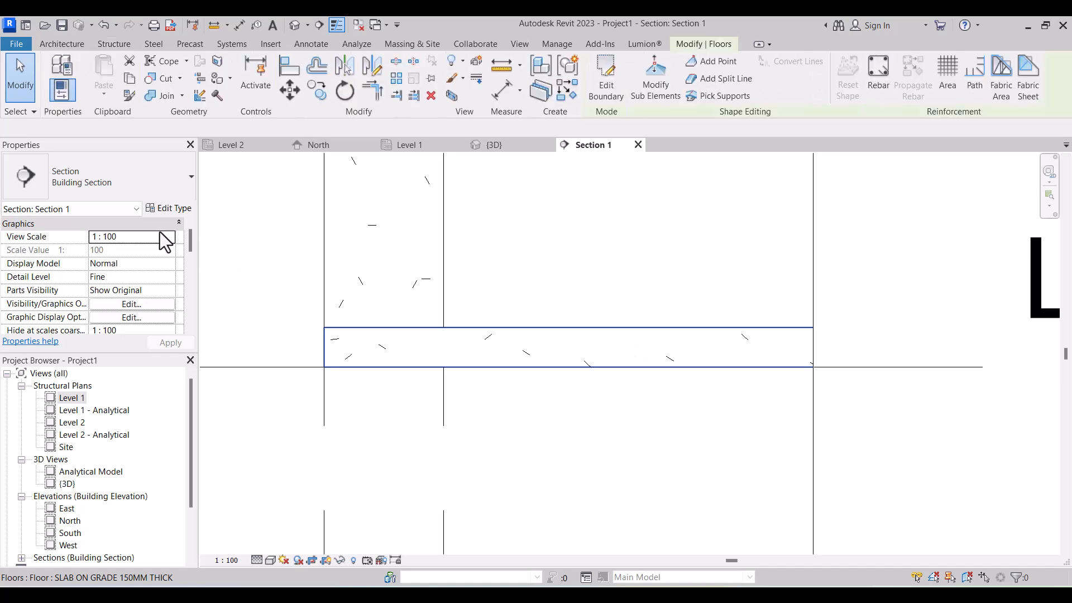
{"action": "left_click", "coordinate": [457, 279]}
Step: Override the foreground cut pattern of the Floors category in Section 1 with Solid fill and apply the view's graphic overrides
{"action": "scroll", "coordinate": [92, 289], "scroll_direction": "down", "scroll_amount": 4}
{"action": "scroll", "coordinate": [100, 284], "scroll_direction": "up", "scroll_amount": 3}
{"action": "left_click", "coordinate": [113, 276]}
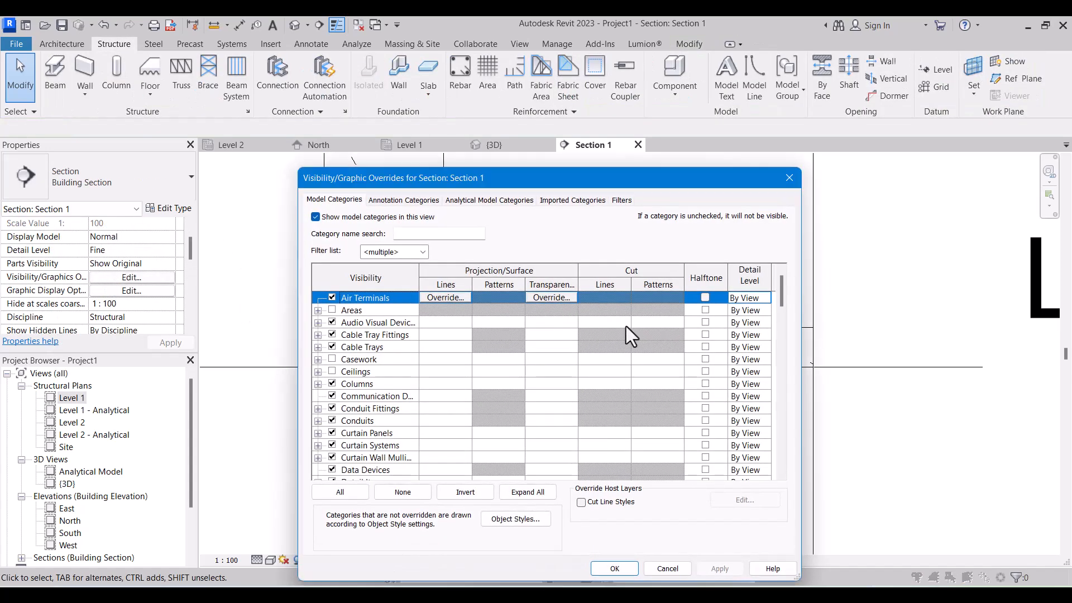
{"action": "scroll", "coordinate": [768, 336], "scroll_direction": "down", "scroll_amount": 15}
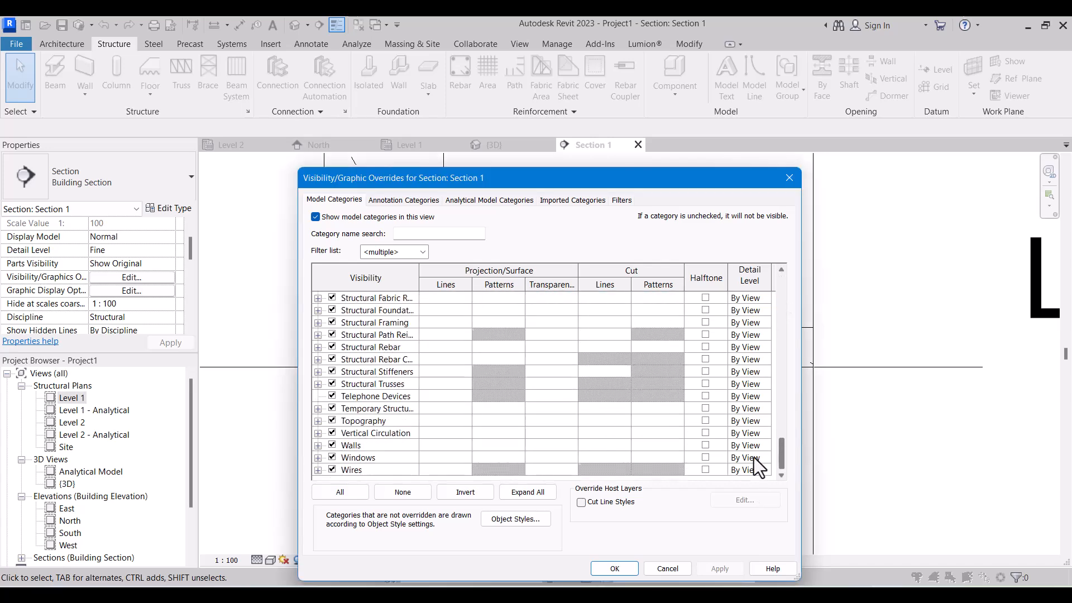
{"action": "scroll", "coordinate": [759, 440], "scroll_direction": "up", "scroll_amount": 11}
{"action": "scroll", "coordinate": [756, 368], "scroll_direction": "up", "scroll_amount": 7}
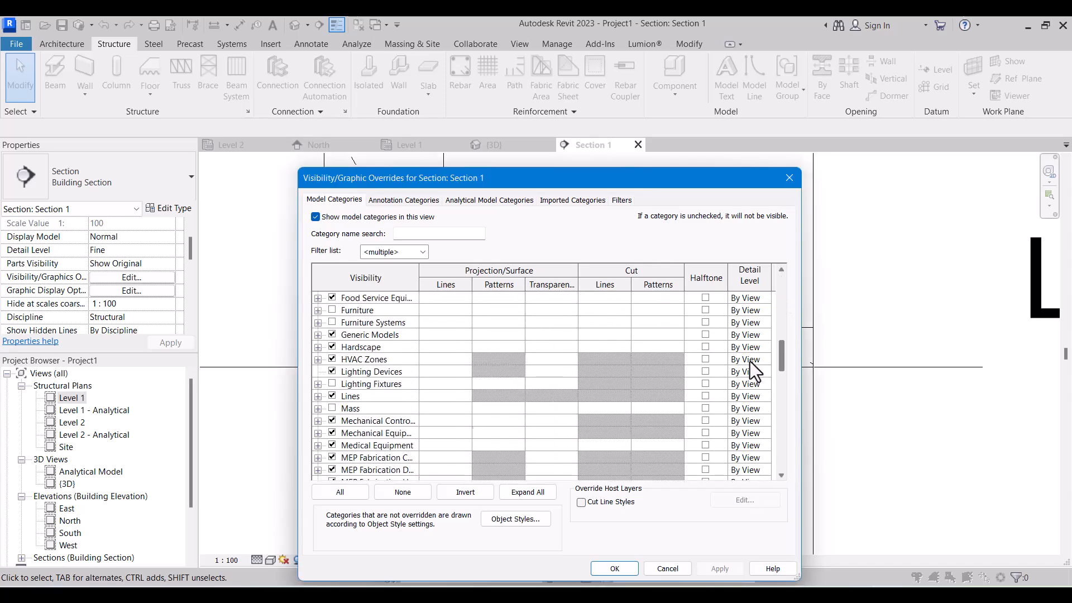
{"action": "left_click", "coordinate": [639, 394]}
{"action": "left_click", "coordinate": [637, 394]}
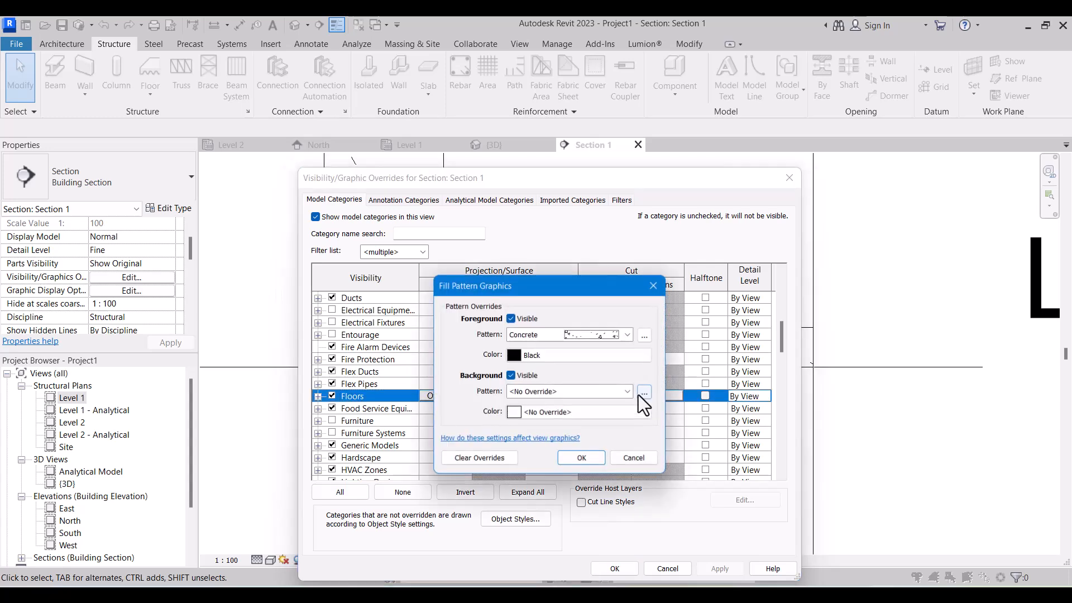
{"action": "left_click", "coordinate": [574, 335]}
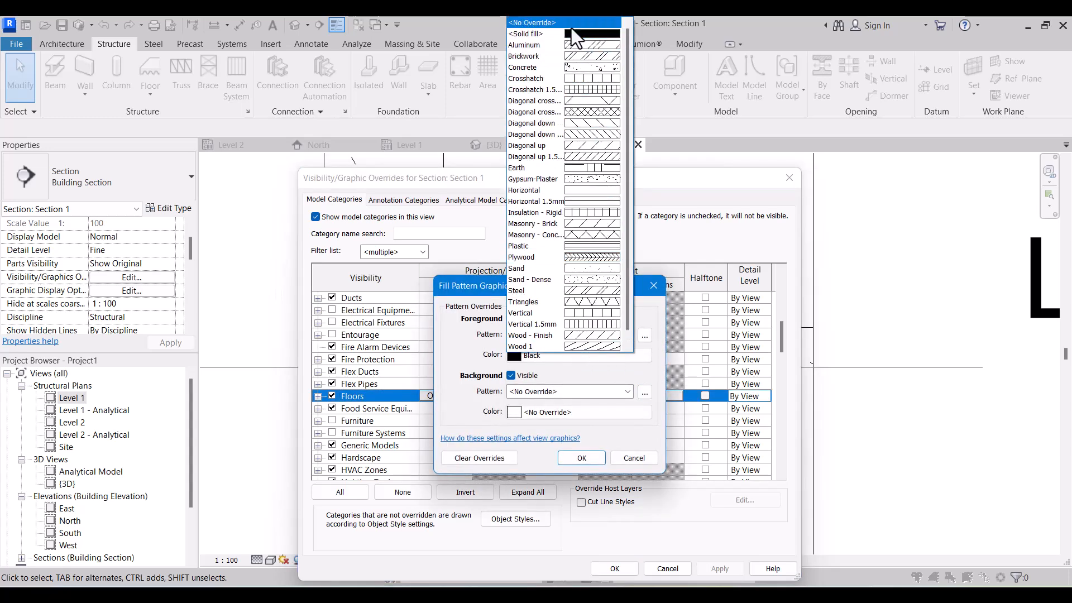
{"action": "left_click", "coordinate": [572, 27]}
{"action": "left_click", "coordinate": [583, 336]}
{"action": "left_click", "coordinate": [590, 35]}
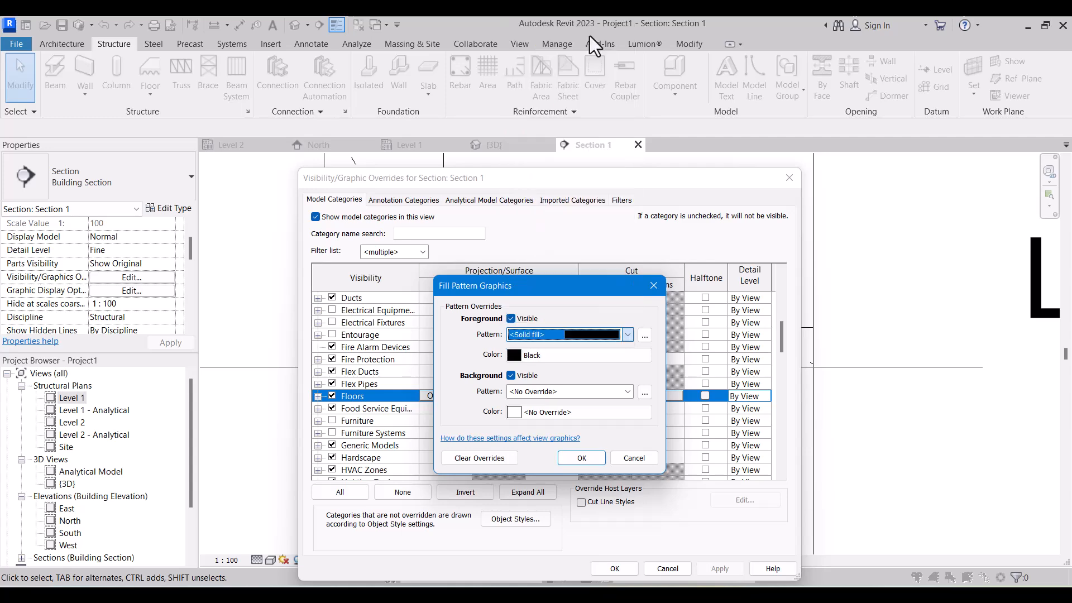
{"action": "left_click", "coordinate": [581, 458]}
{"action": "left_click", "coordinate": [738, 569]}
{"action": "mouse_move", "coordinate": [591, 176]}
{"action": "left_mouse_down"}
{"action": "mouse_move", "coordinate": [263, 175]}
{"action": "mouse_move", "coordinate": [684, 115]}
{"action": "mouse_move", "coordinate": [801, 159]}
{"action": "left_mouse_up"}
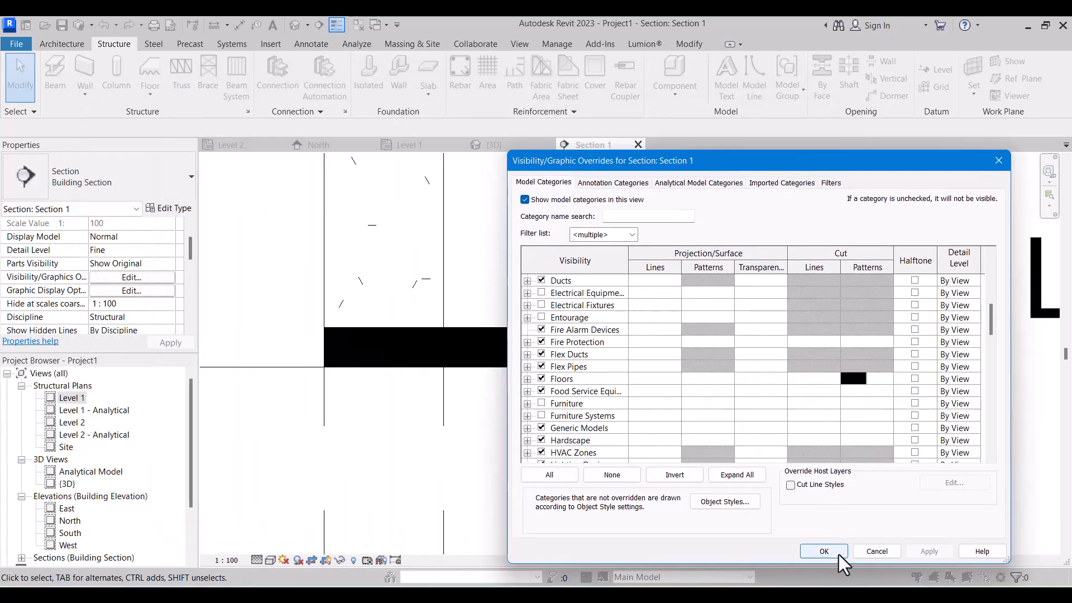
{"action": "left_click", "coordinate": [824, 551]}
Step: Turn off Thin Lines so the section displays its line weights
{"action": "scroll", "coordinate": [502, 350], "scroll_direction": "down", "scroll_amount": 3}
{"action": "scroll", "coordinate": [457, 262], "scroll_direction": "up", "scroll_amount": 1}
{"action": "left_click", "coordinate": [477, 268]}
{"action": "left_click", "coordinate": [551, 299]}
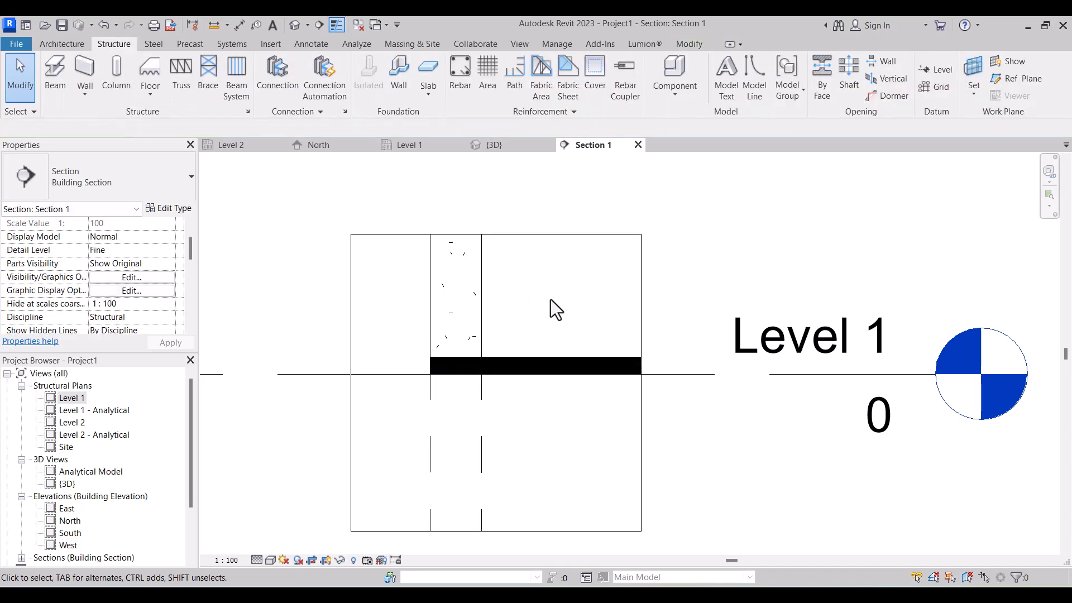
{"action": "left_click", "coordinate": [331, 28]}
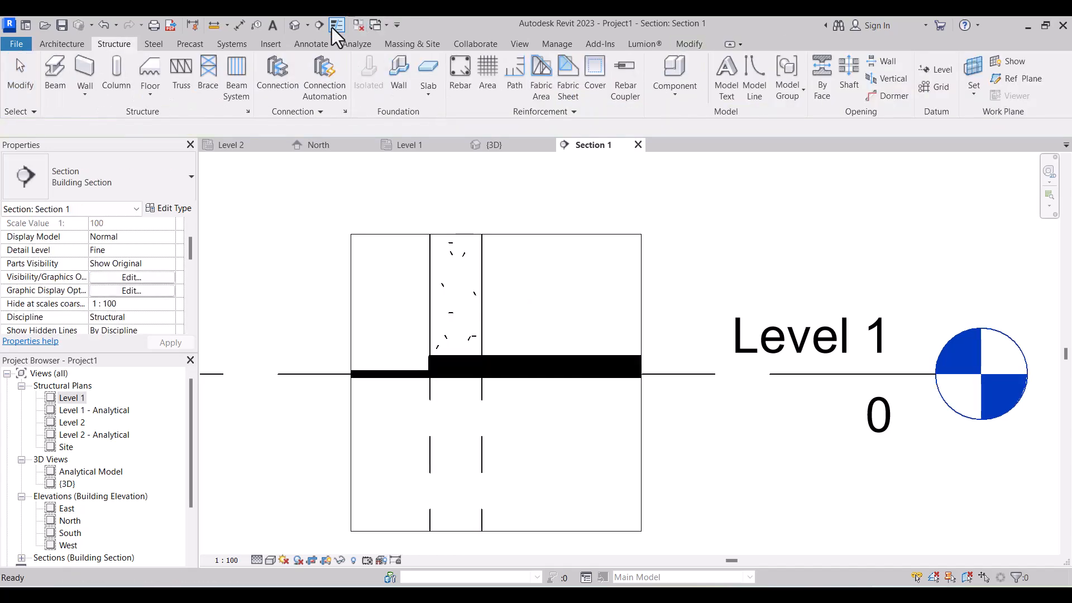
Step: Examine the topography surface where it meets the column and the solid-filled slab in the section
{"action": "left_click", "coordinate": [384, 373]}
{"action": "scroll", "coordinate": [385, 311], "scroll_direction": "up", "scroll_amount": 4}
{"action": "left_click", "coordinate": [393, 294]}
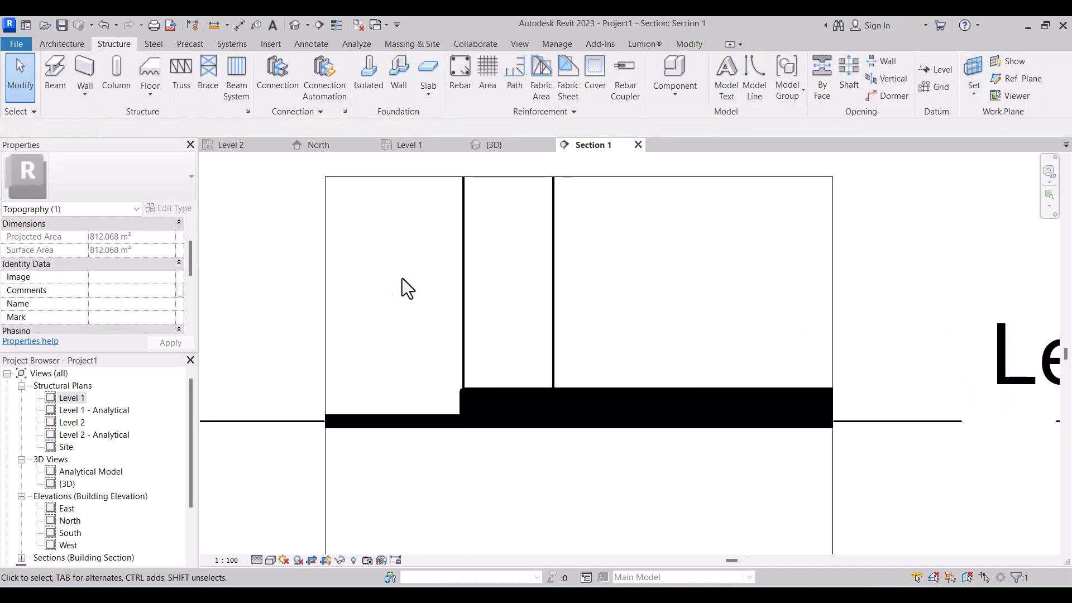
{"action": "scroll", "coordinate": [422, 277], "scroll_direction": "down", "scroll_amount": 5}
{"action": "scroll", "coordinate": [563, 374], "scroll_direction": "up", "scroll_amount": 1}
{"action": "scroll", "coordinate": [604, 377], "scroll_direction": "down", "scroll_amount": 3}
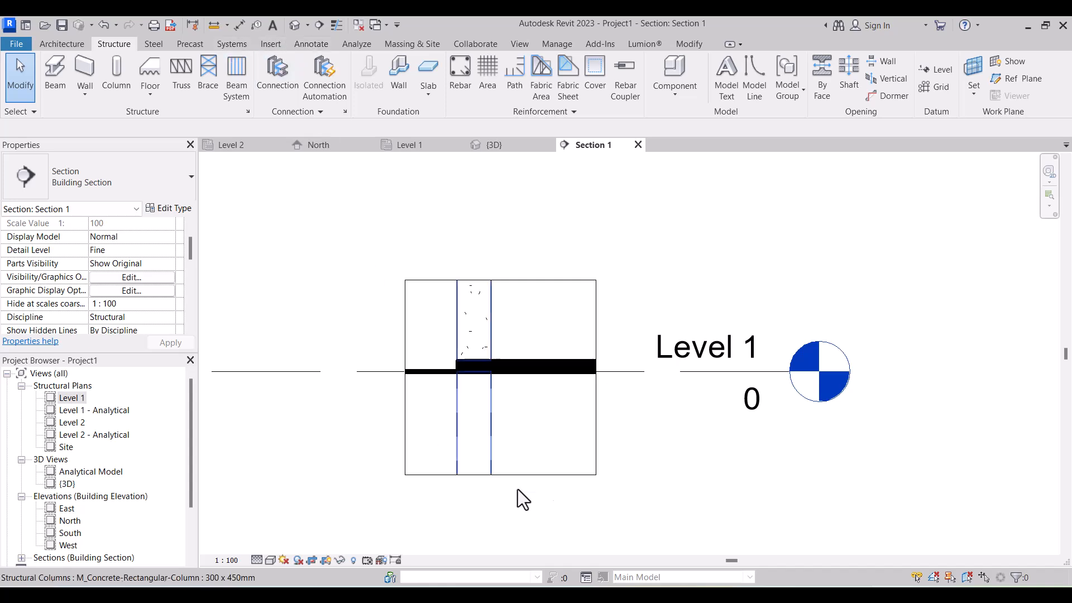
{"action": "scroll", "coordinate": [558, 450], "scroll_direction": "down", "scroll_amount": 2}
{"action": "scroll", "coordinate": [594, 457], "scroll_direction": "up", "scroll_amount": 3}
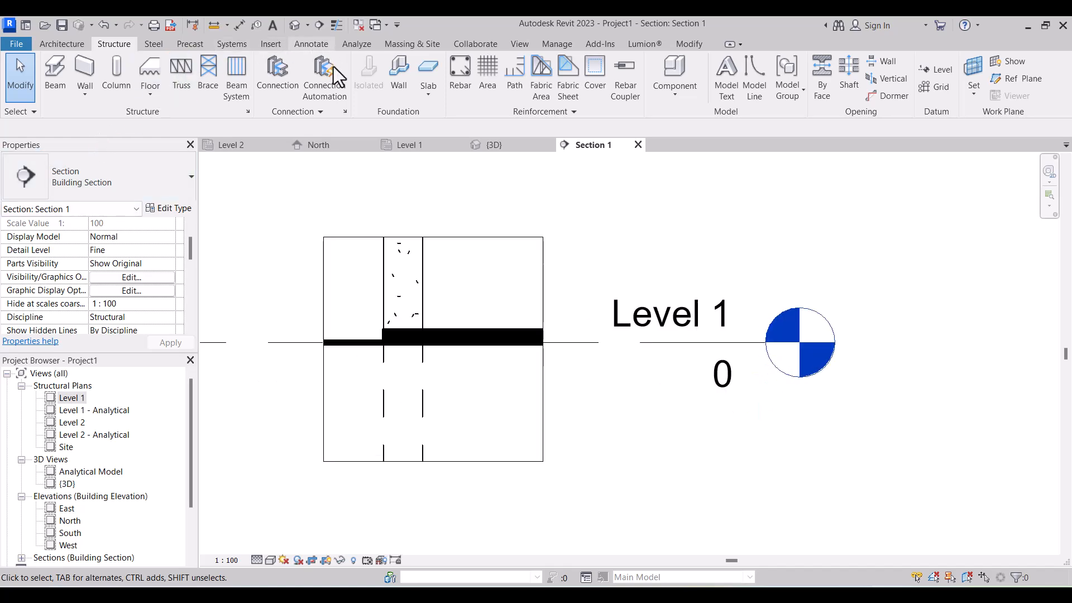
Step: Draw a horizontal detail line about 1440 mm long just below the slab, from the column's face to past the crop edge
{"action": "left_click", "coordinate": [311, 43]}
{"action": "left_click", "coordinate": [319, 60]}
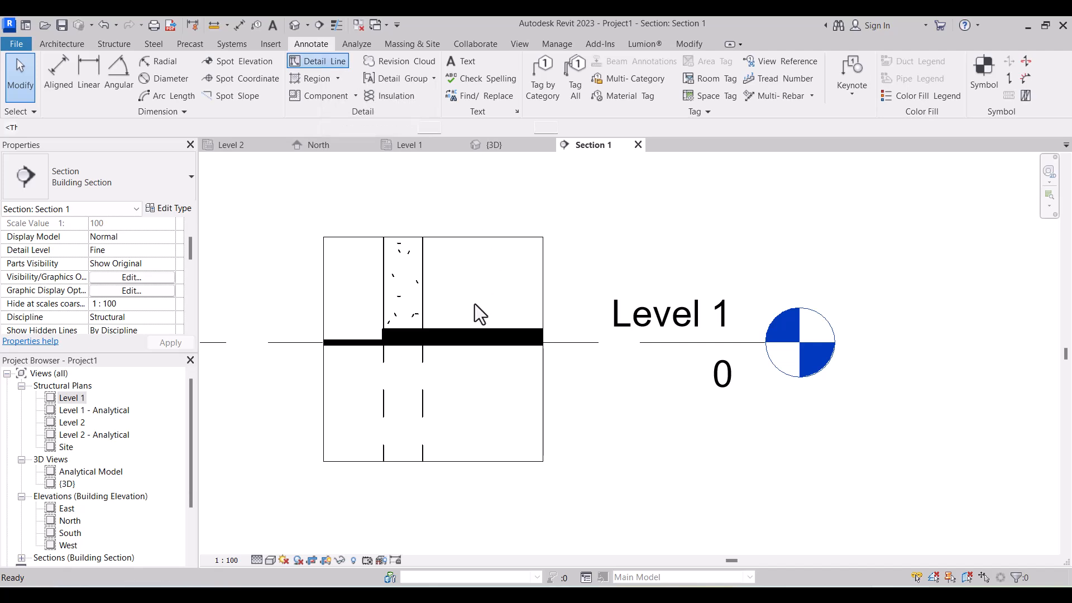
{"action": "scroll", "coordinate": [435, 370], "scroll_direction": "up", "scroll_amount": 3}
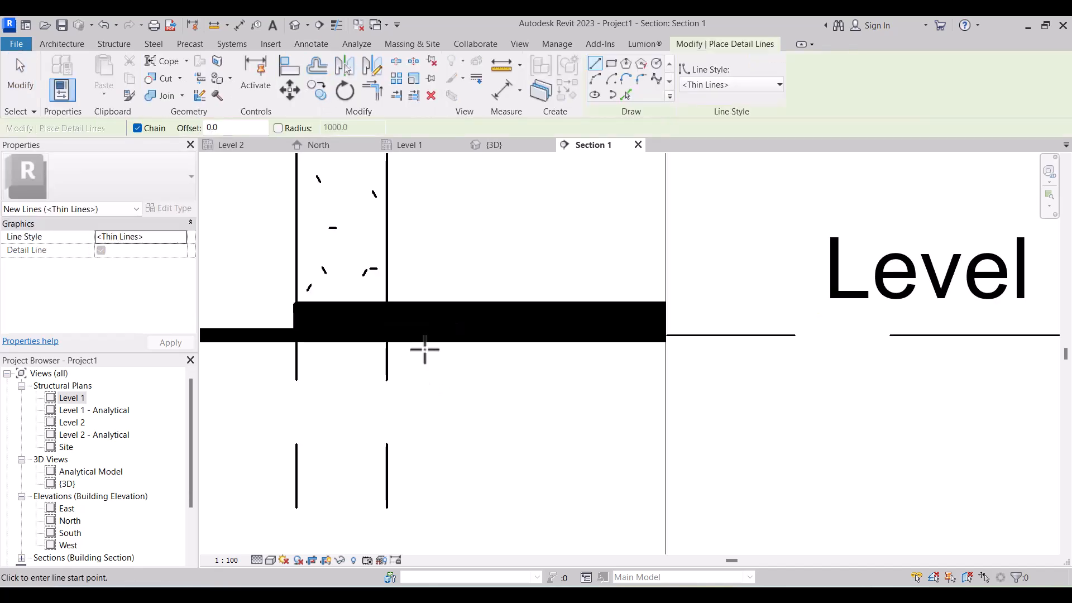
{"action": "left_click", "coordinate": [393, 363]}
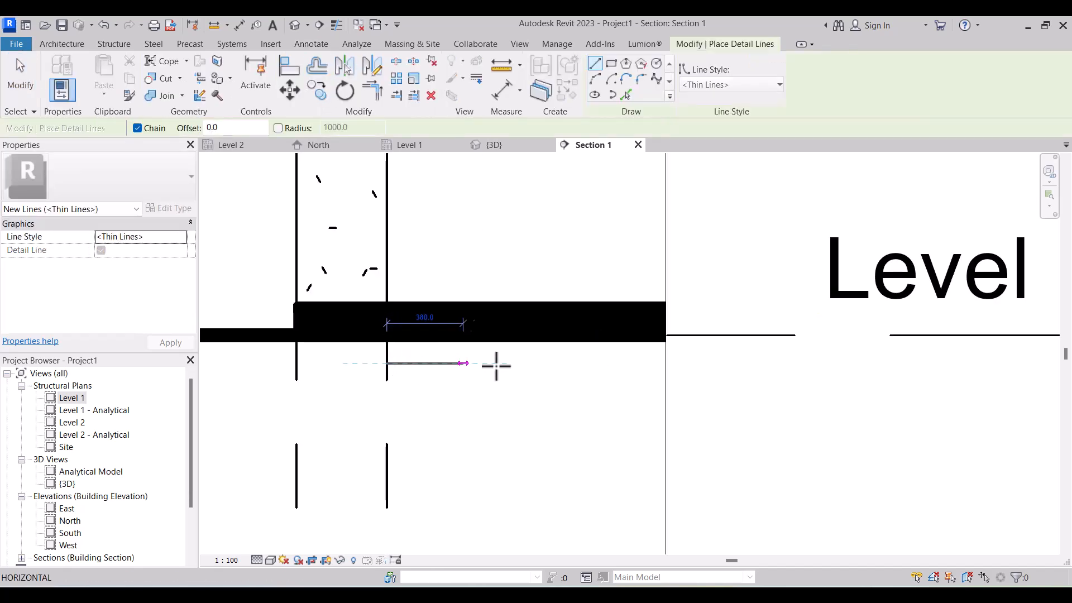
{"action": "left_click", "coordinate": [676, 363]}
{"action": "key", "text": "Escape"}
{"action": "key", "text": "Escape"}
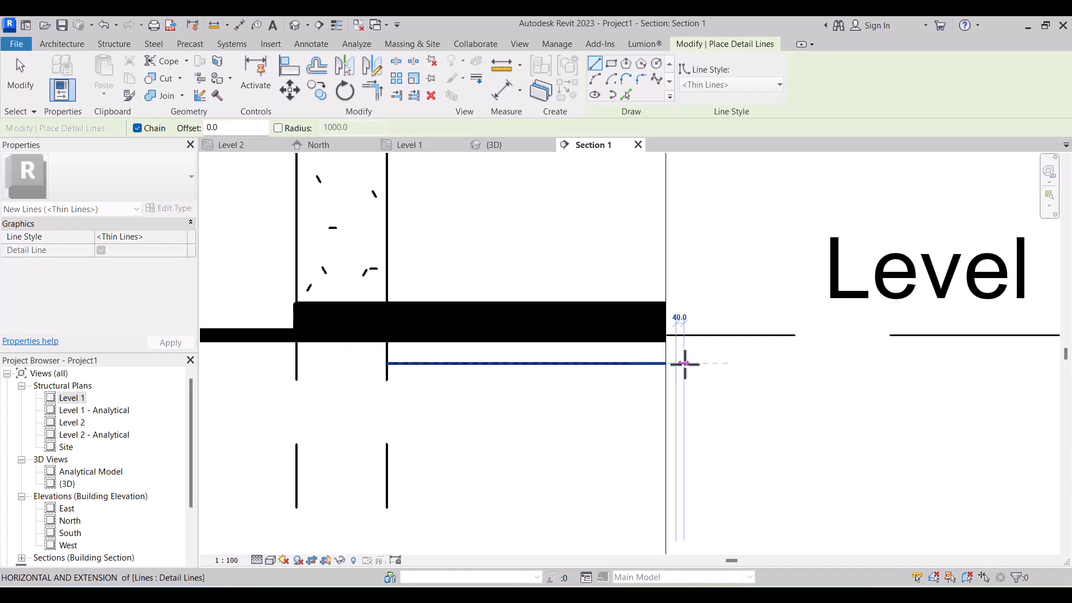
Step: Move the detail line up to about 80 mm below Level 1 and set its line style to Hidden
{"action": "left_click", "coordinate": [632, 365]}
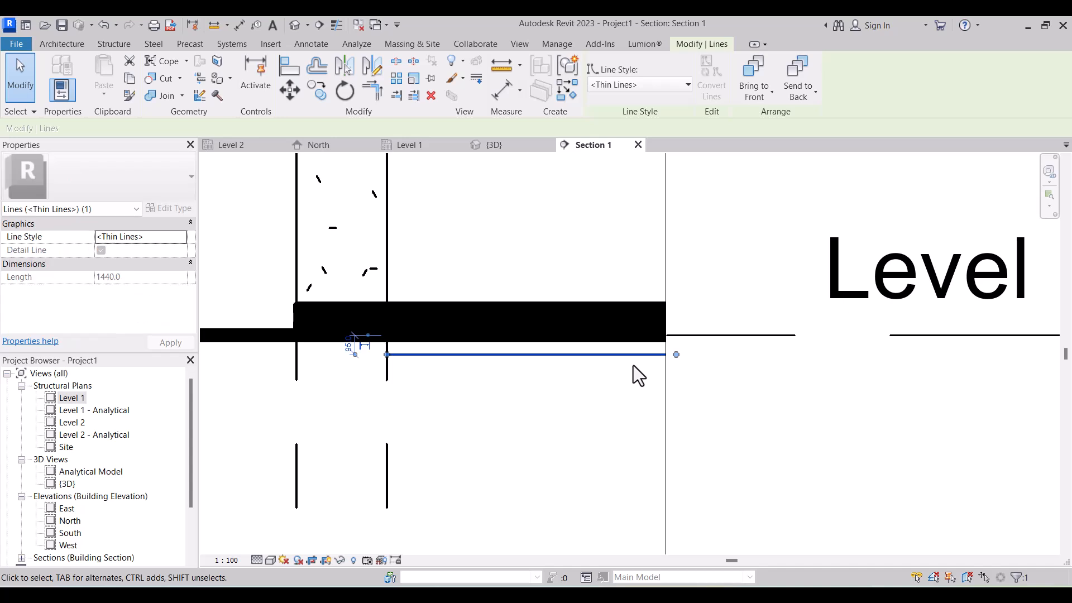
{"action": "left_click_drag", "start_coordinate": [633, 365], "coordinate": [633, 352]}
{"action": "left_click", "coordinate": [650, 84]}
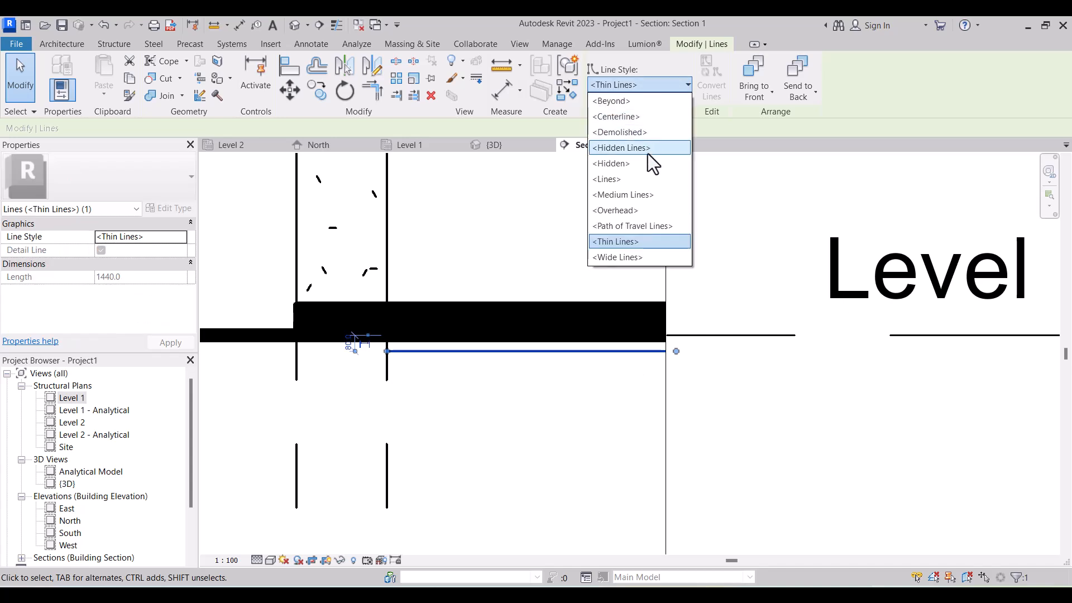
{"action": "left_click", "coordinate": [637, 167]}
{"action": "key", "text": "Escape"}
{"action": "scroll", "coordinate": [645, 394], "scroll_direction": "down", "scroll_amount": 5}
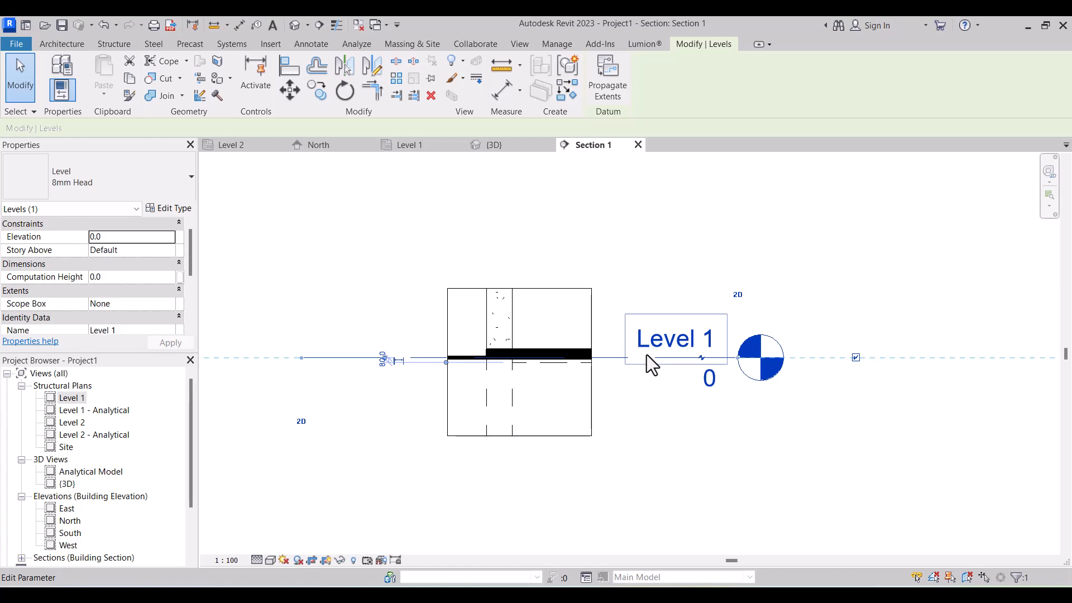
{"action": "scroll", "coordinate": [545, 310], "scroll_direction": "up", "scroll_amount": 2}
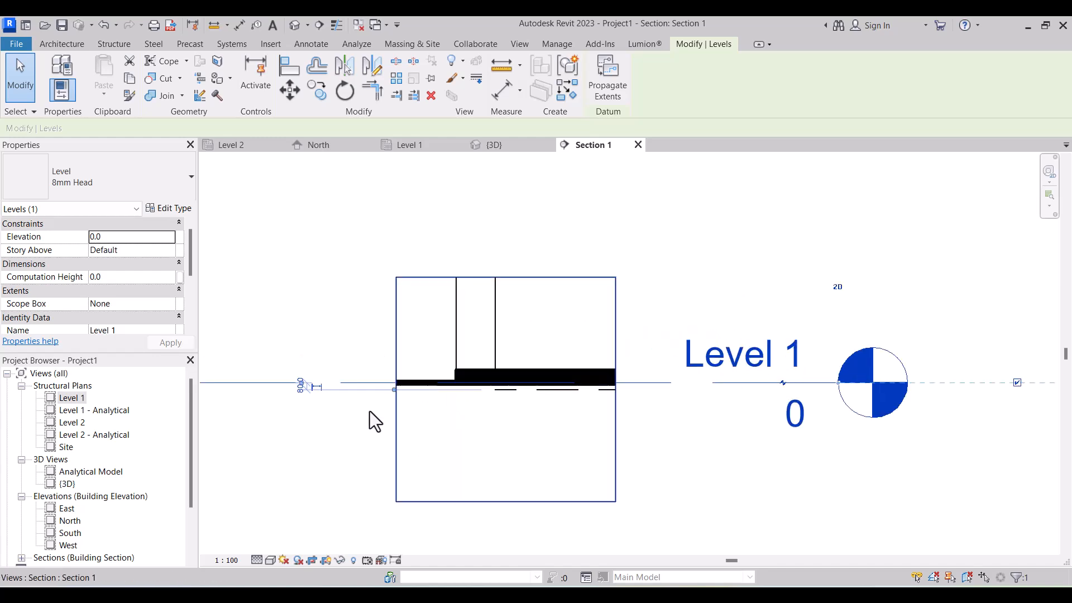
{"action": "scroll", "coordinate": [428, 352], "scroll_direction": "down", "scroll_amount": 2}
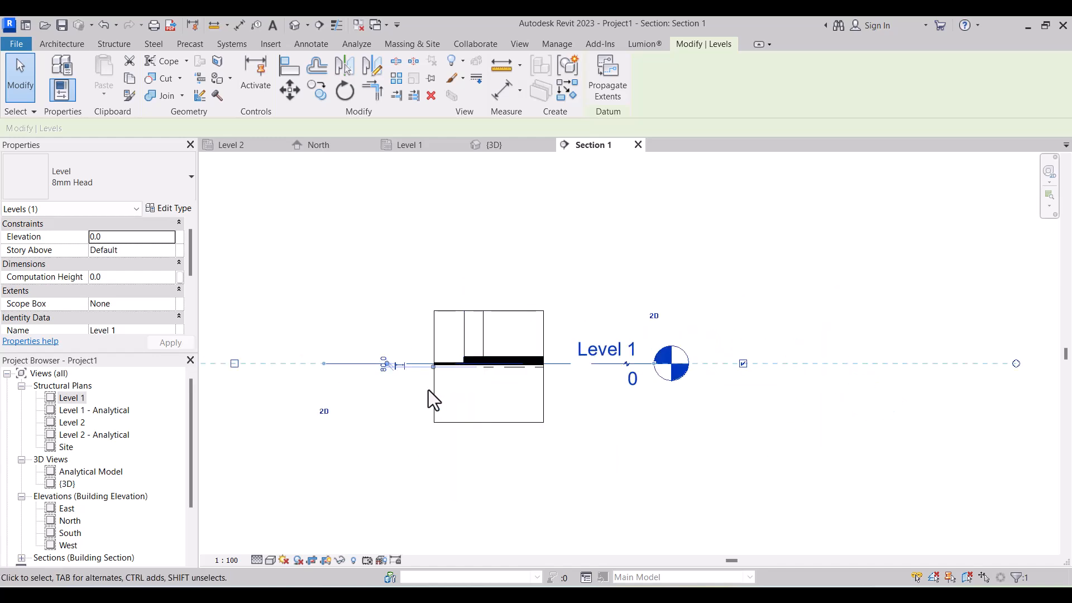
{"action": "left_click", "coordinate": [445, 397]}
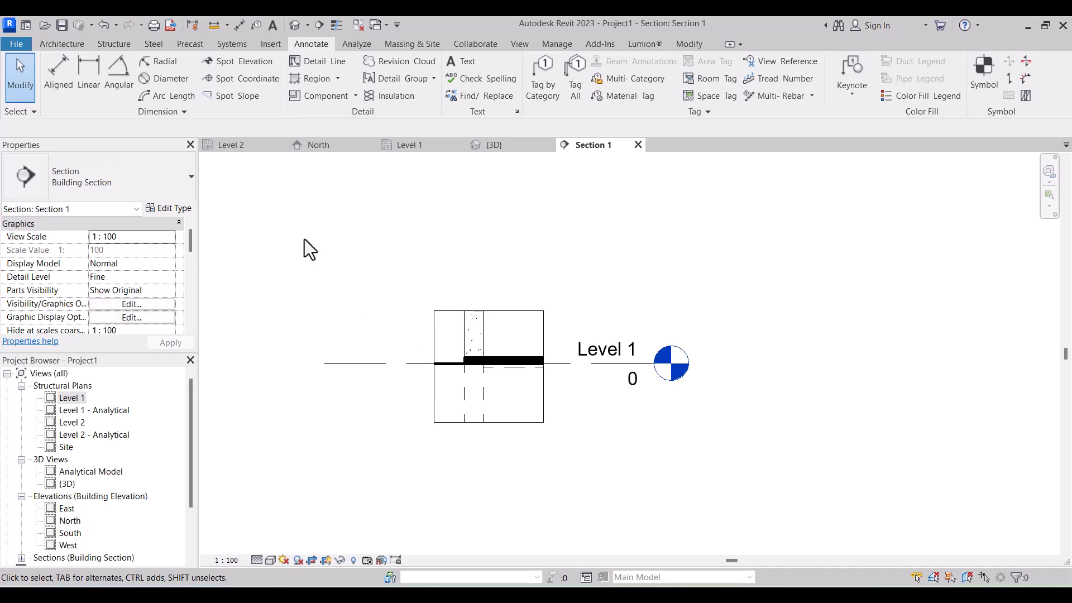
Step: Select the topography surface in the 3D view and move it straight down by 300 mm
{"action": "left_click", "coordinate": [298, 25]}
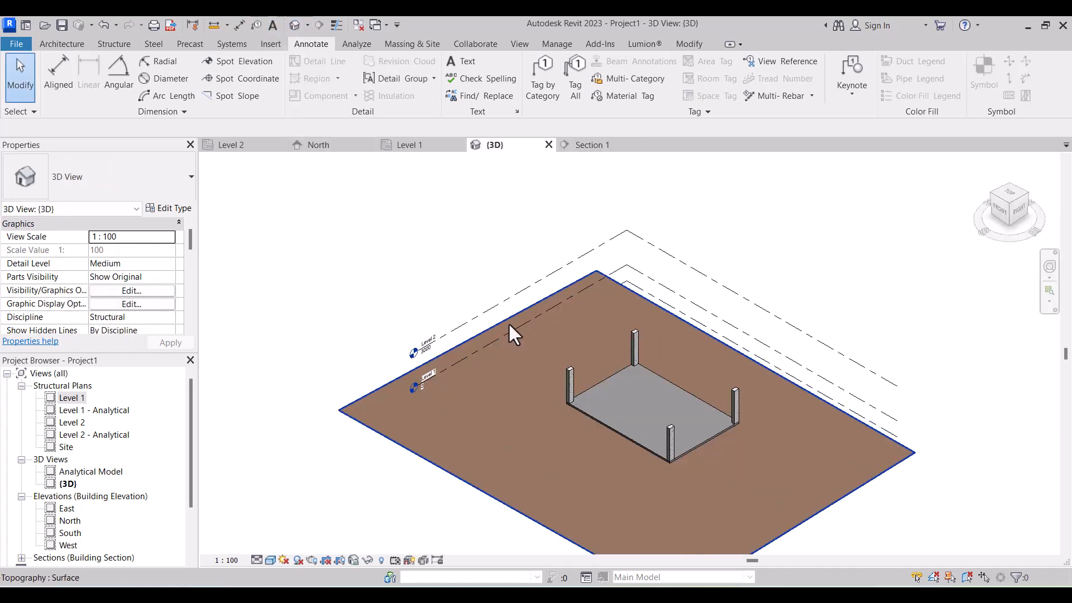
{"action": "left_click", "coordinate": [508, 323]}
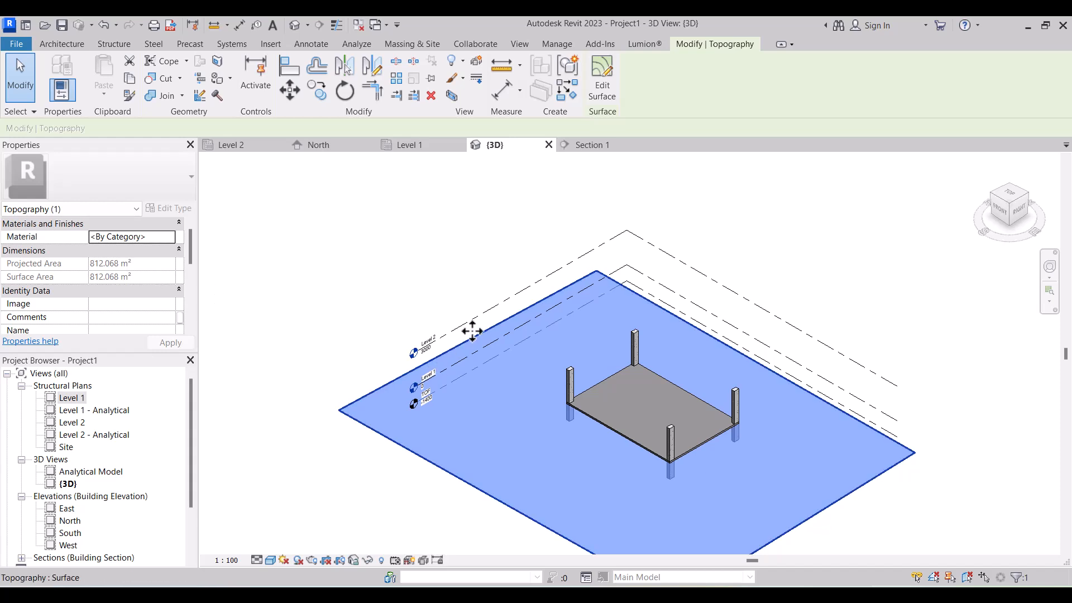
{"action": "scroll", "coordinate": [469, 335], "scroll_direction": "down", "scroll_amount": 2}
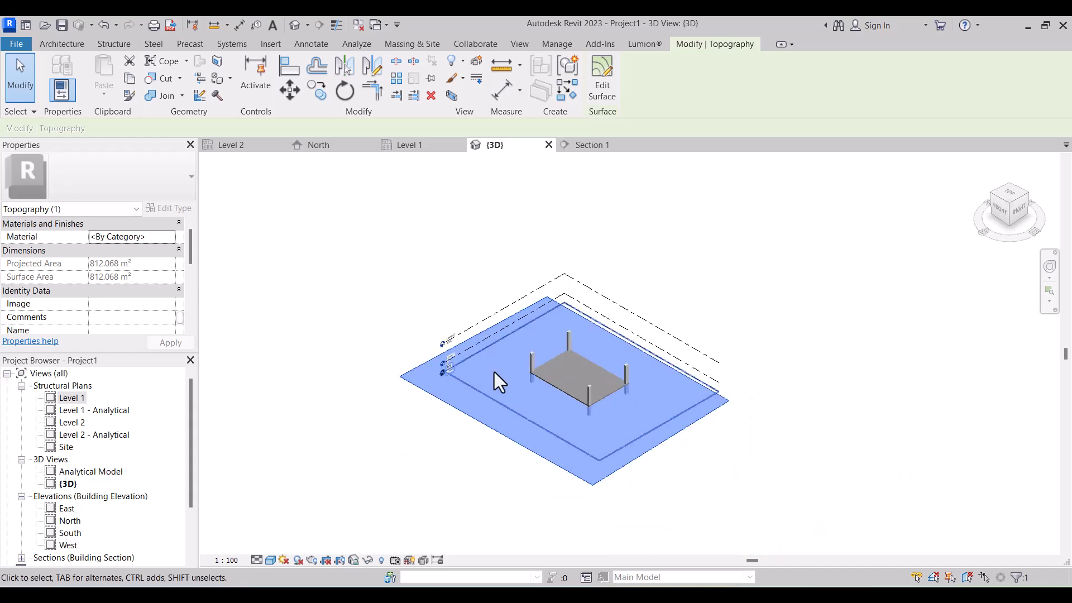
{"action": "left_click", "coordinate": [994, 209]}
{"action": "left_click", "coordinate": [290, 89]}
{"action": "scroll", "coordinate": [475, 360], "scroll_direction": "up", "scroll_amount": 2}
{"action": "left_click", "coordinate": [475, 351]}
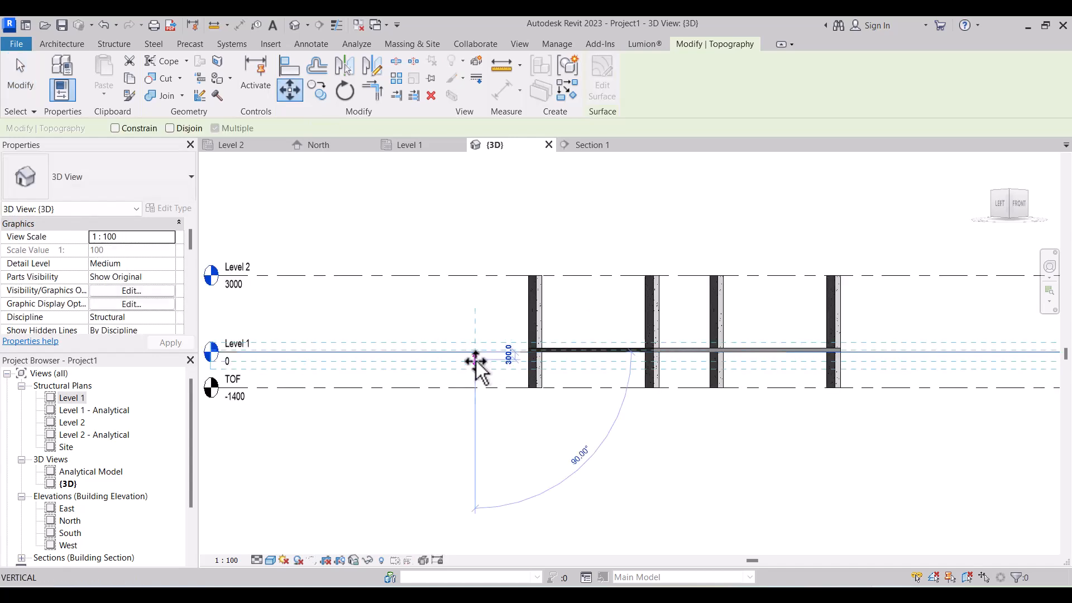
{"action": "type", "text": "300"}
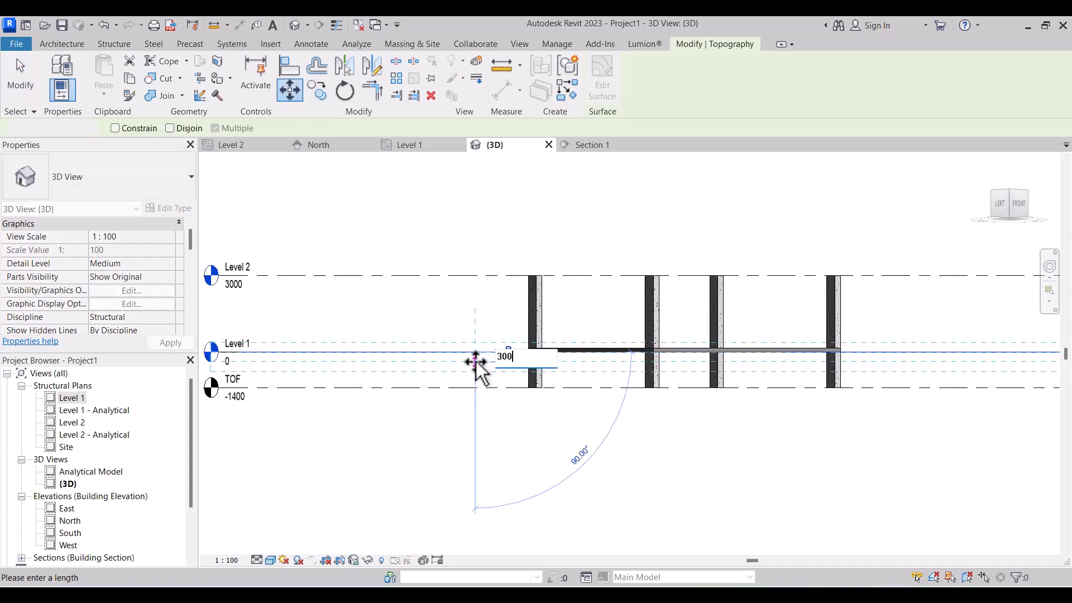
{"action": "key", "text": "Return"}
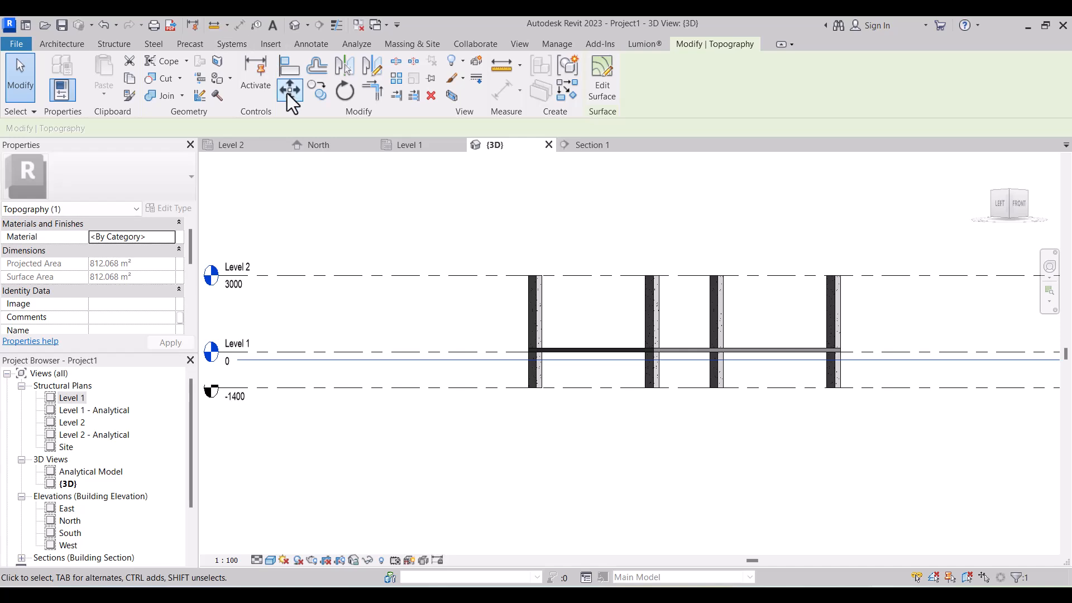
Step: Move the topography surface straight up by 150 mm and deselect it
{"action": "left_click", "coordinate": [290, 89]}
{"action": "scroll", "coordinate": [485, 366], "scroll_direction": "up", "scroll_amount": 2}
{"action": "left_click", "coordinate": [487, 364]}
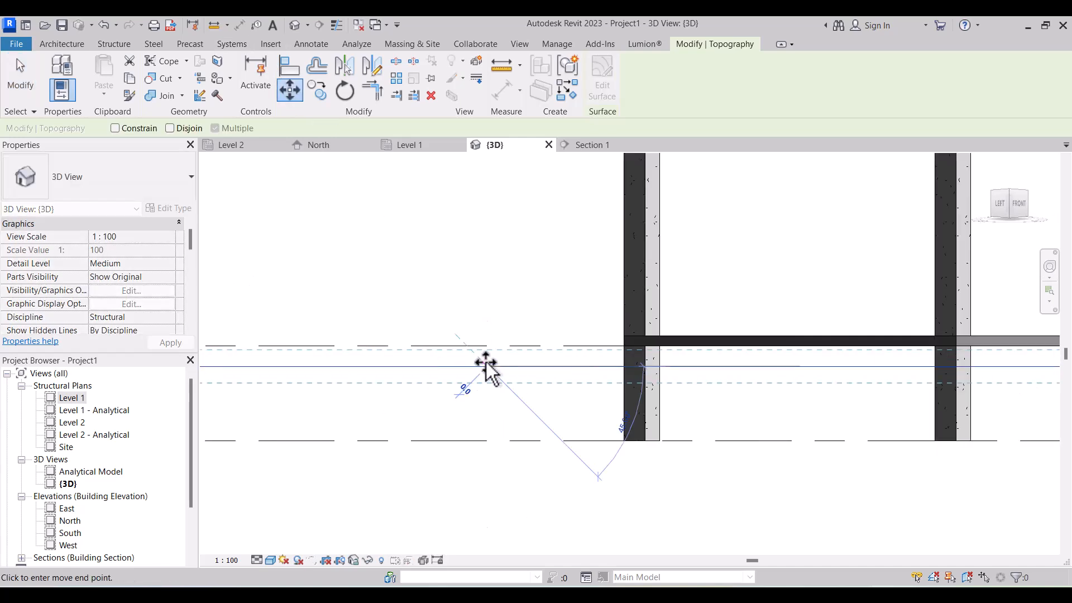
{"action": "type", "text": "150"}
{"action": "key", "text": "Return"}
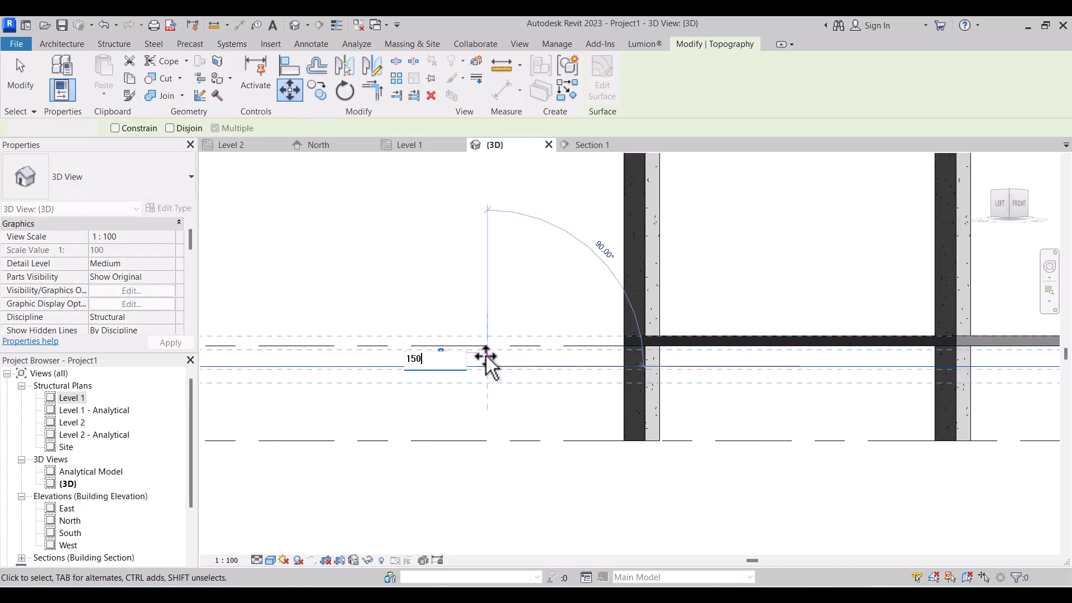
{"action": "scroll", "coordinate": [509, 282], "scroll_direction": "down", "scroll_amount": 2}
{"action": "left_click", "coordinate": [484, 256]}
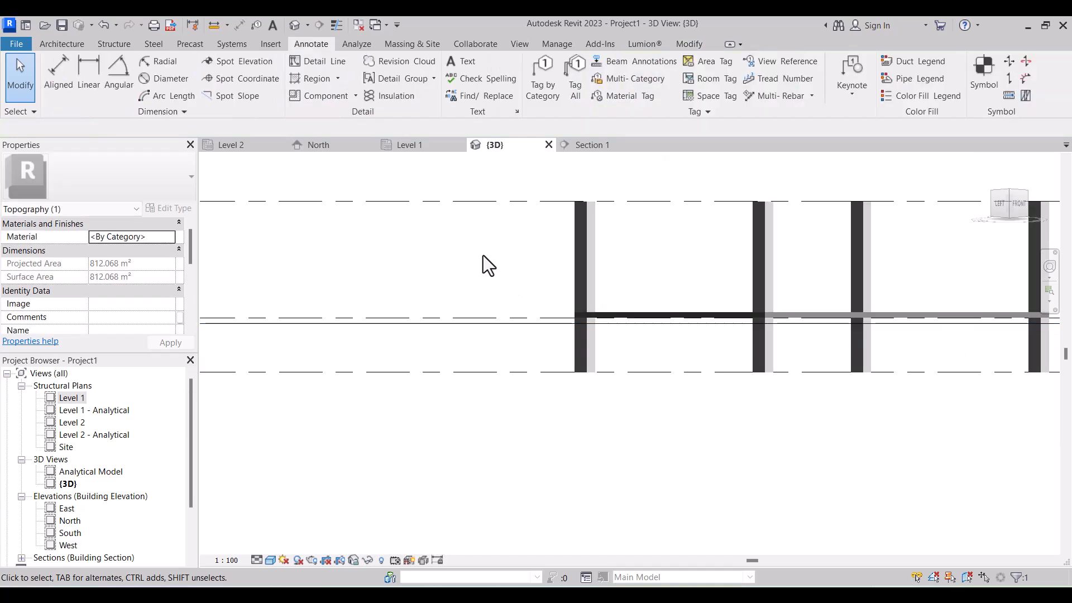
Step: In Section 1, draw a 45° detail line about 140 mm long from the column's face at the topography's top up toward the slab underside
{"action": "left_click", "coordinate": [586, 147]}
{"action": "scroll", "coordinate": [474, 371], "scroll_direction": "up", "scroll_amount": 3}
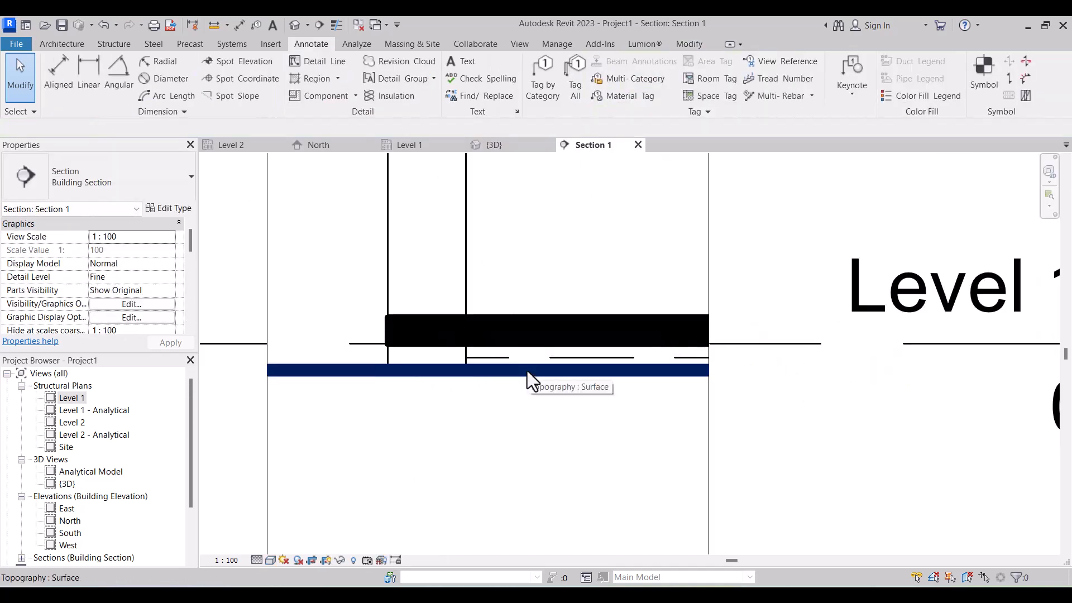
{"action": "scroll", "coordinate": [525, 363], "scroll_direction": "down", "scroll_amount": 1}
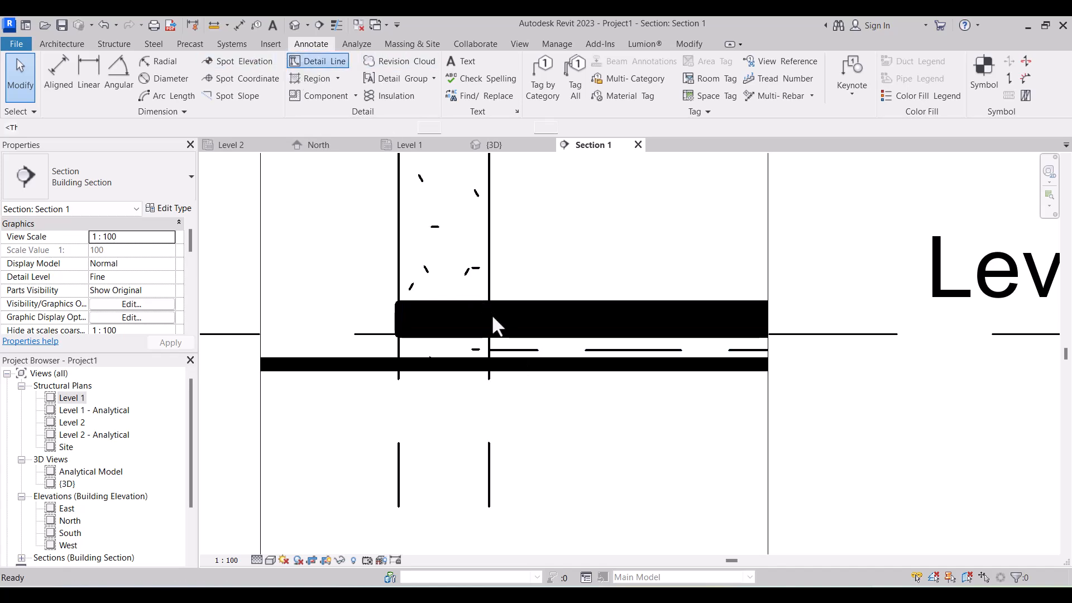
{"action": "scroll", "coordinate": [426, 347], "scroll_direction": "up", "scroll_amount": 2}
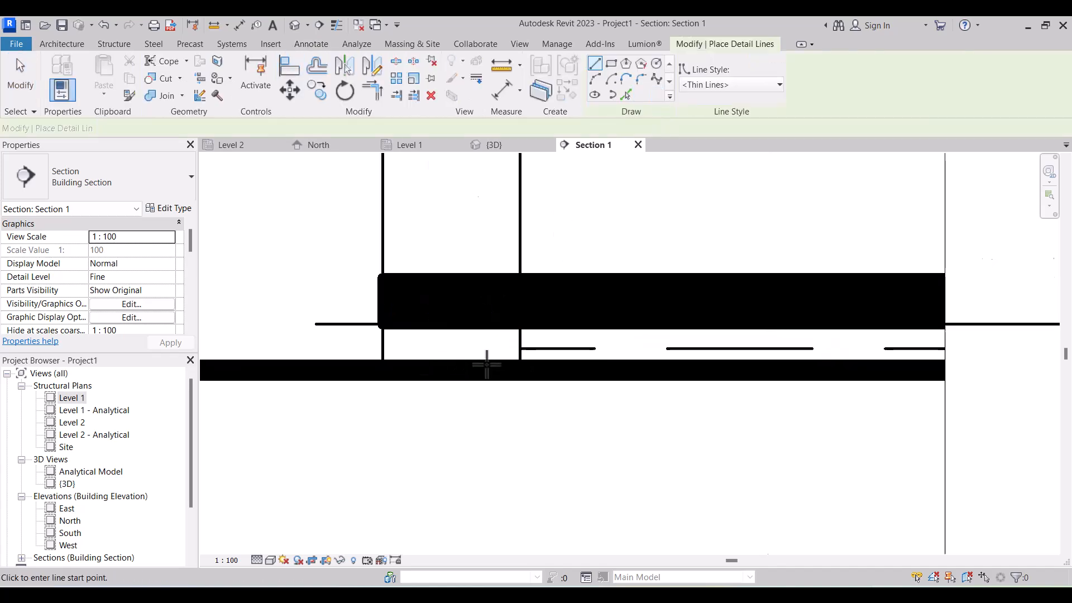
{"action": "left_click", "coordinate": [519, 361]}
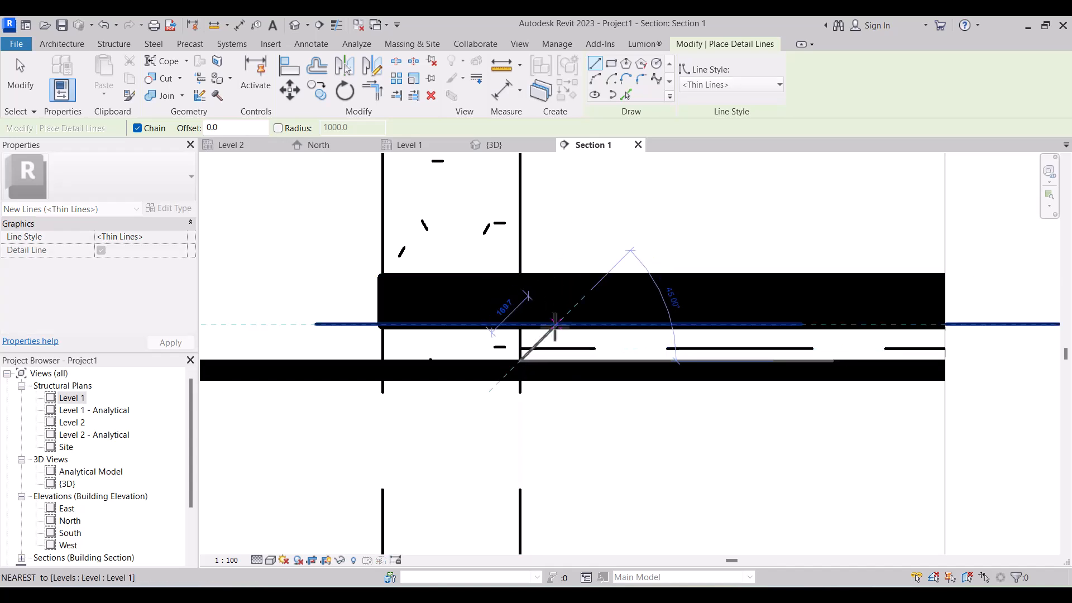
{"action": "left_click", "coordinate": [549, 332]}
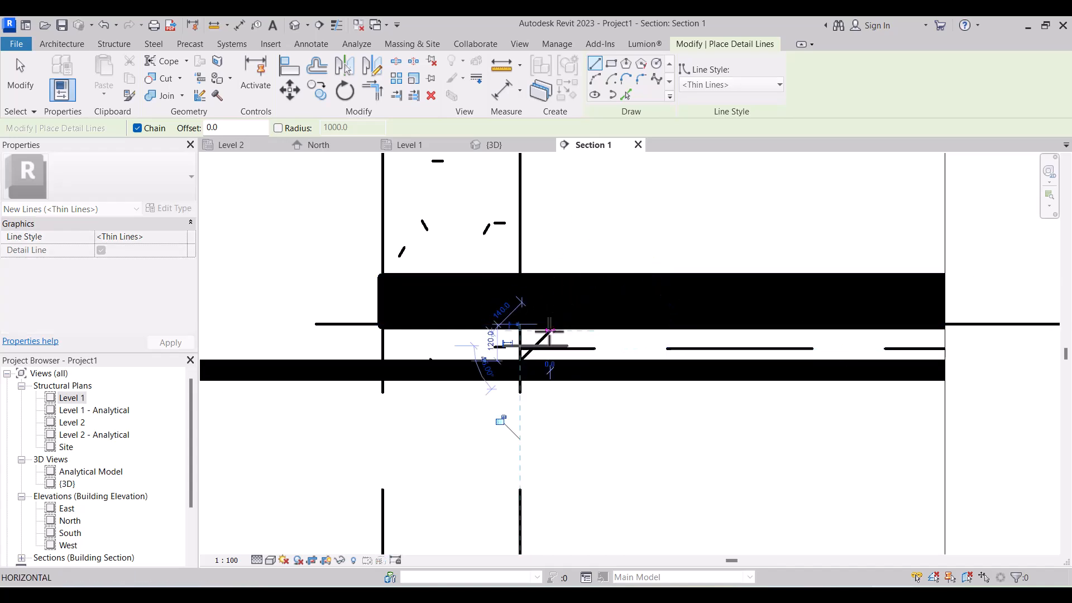
{"action": "key", "text": "Escape"}
{"action": "key", "text": "Escape"}
Step: Mirror the diagonal detail line about a vertical axis through its upper end to form an inverted V
{"action": "scroll", "coordinate": [546, 339], "scroll_direction": "up", "scroll_amount": 2}
{"action": "left_click", "coordinate": [544, 338]}
{"action": "key", "text": "d"}
{"action": "key", "text": "m"}
{"action": "left_click", "coordinate": [552, 328]}
{"action": "left_click", "coordinate": [560, 369]}
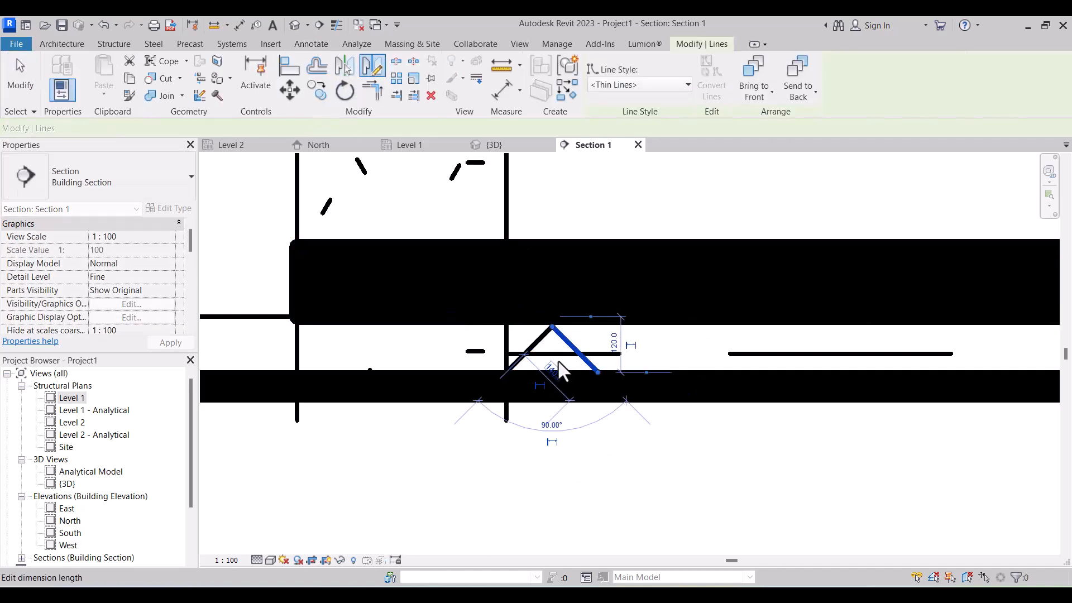
Step: Copy the pair of diagonal lines end to end at 198 mm spacing below the slab, continuing the zigzag to the crop edge
{"action": "scroll", "coordinate": [547, 347], "scroll_direction": "up", "scroll_amount": 2}
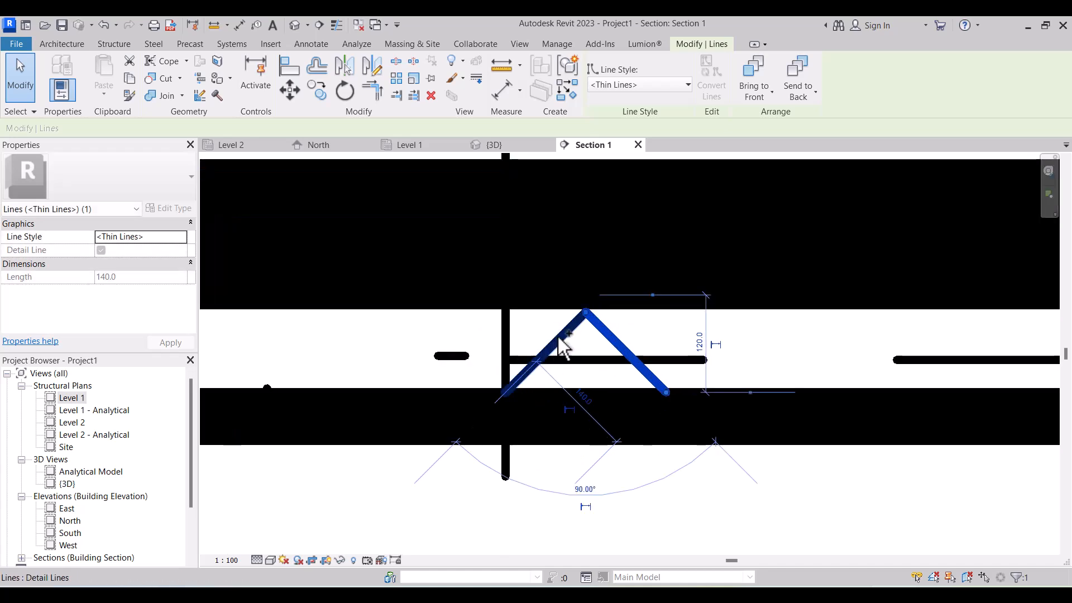
{"action": "left_click", "coordinate": [516, 382], "text": "ctrl"}
{"action": "left_click", "coordinate": [317, 90]}
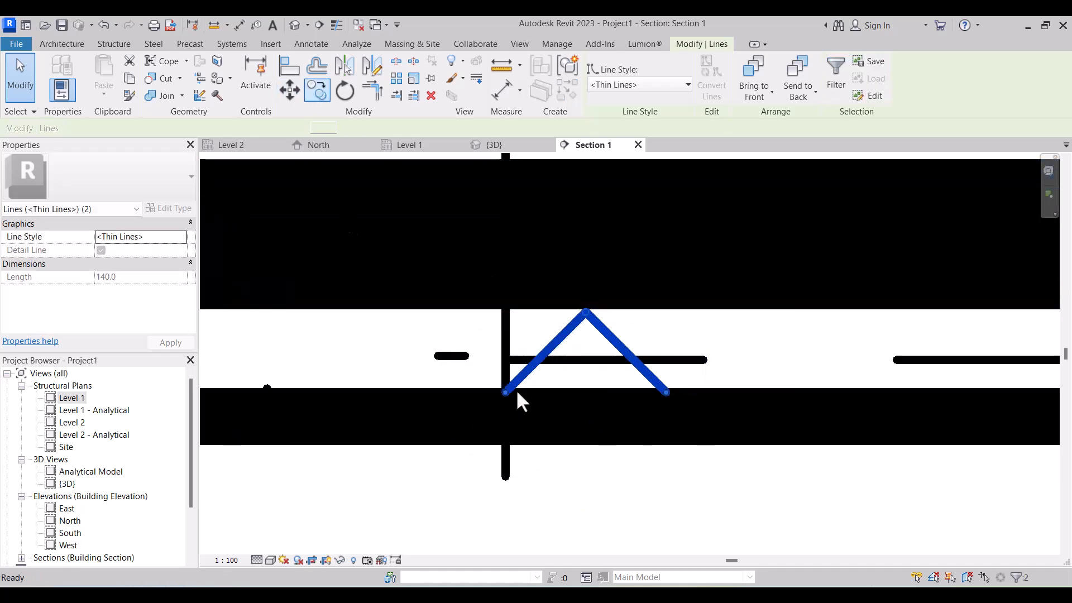
{"action": "left_click", "coordinate": [503, 388]}
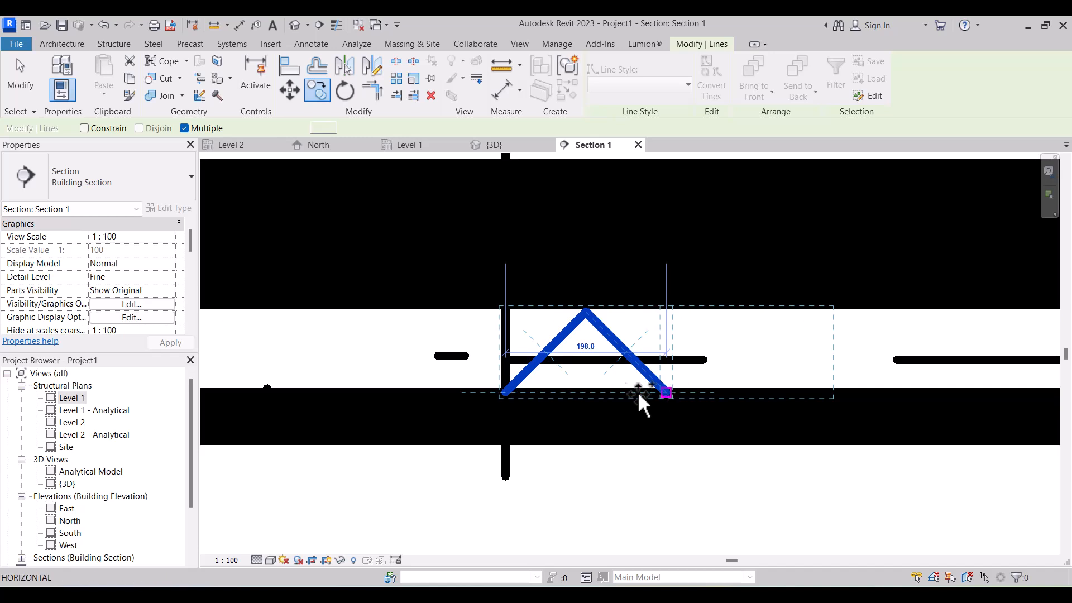
{"action": "scroll", "coordinate": [669, 389], "scroll_direction": "down", "scroll_amount": 1}
{"action": "left_click", "coordinate": [668, 389]}
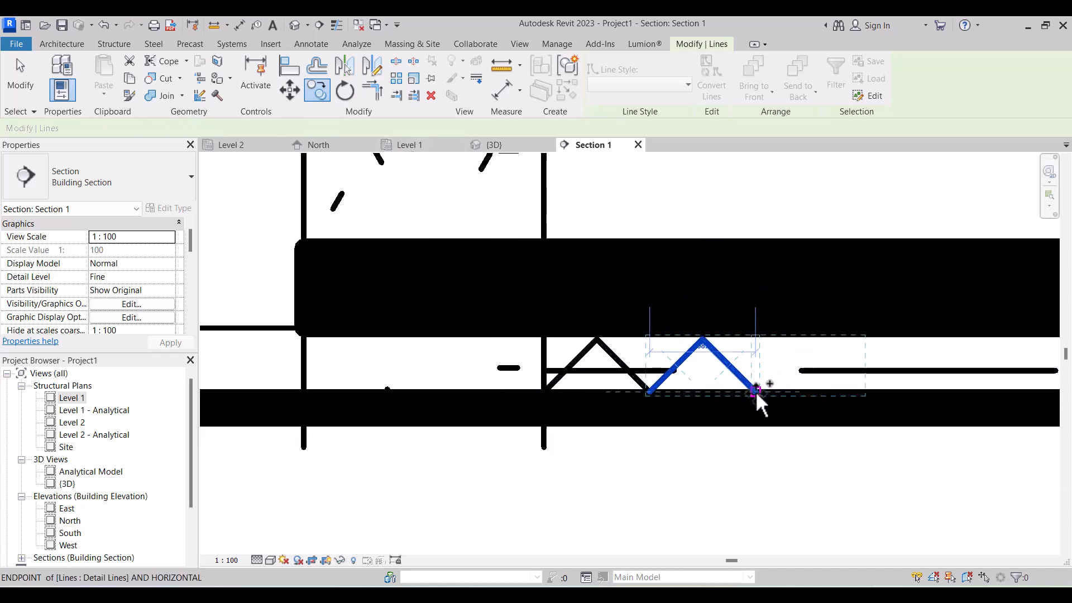
{"action": "scroll", "coordinate": [831, 388], "scroll_direction": "down", "scroll_amount": 1}
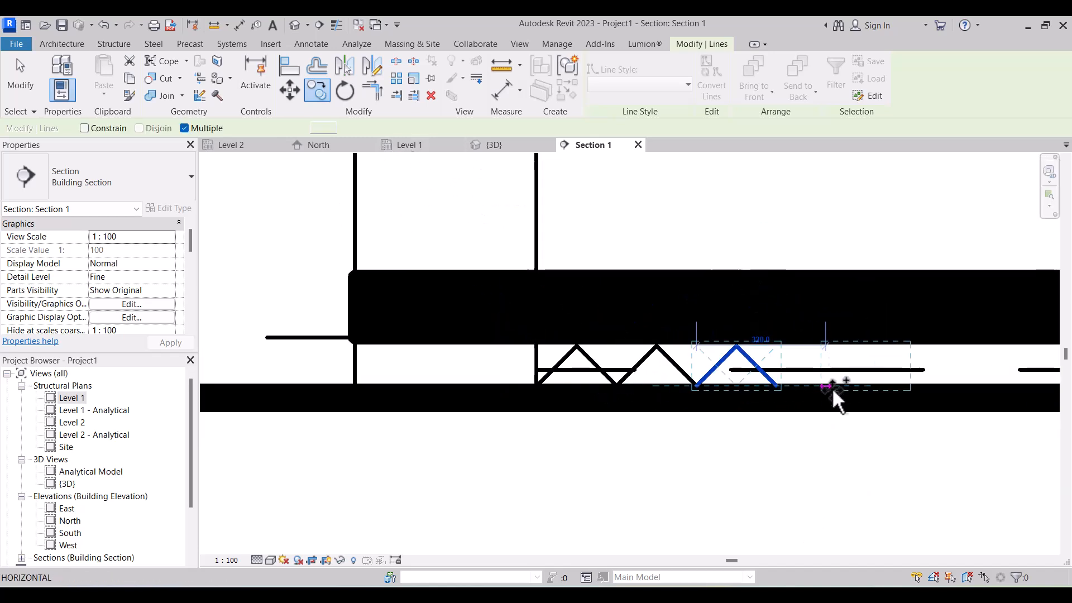
{"action": "left_click", "coordinate": [777, 386]}
{"action": "scroll", "coordinate": [795, 374], "scroll_direction": "down", "scroll_amount": 1}
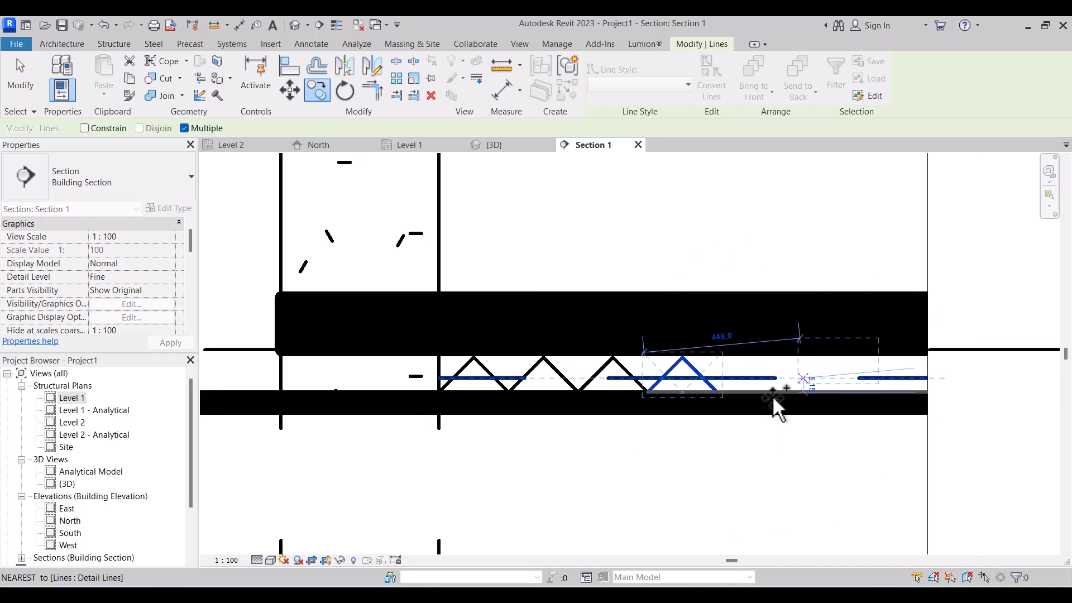
{"action": "left_click", "coordinate": [720, 394]}
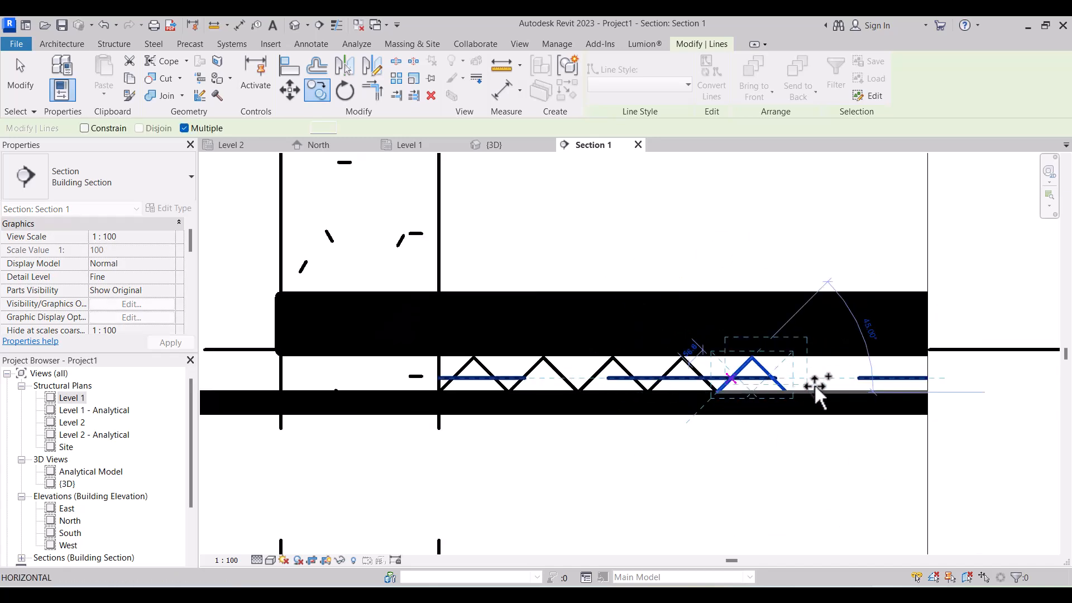
{"action": "scroll", "coordinate": [803, 385], "scroll_direction": "down", "scroll_amount": 2}
{"action": "left_click", "coordinate": [786, 387]}
{"action": "left_click", "coordinate": [829, 383]}
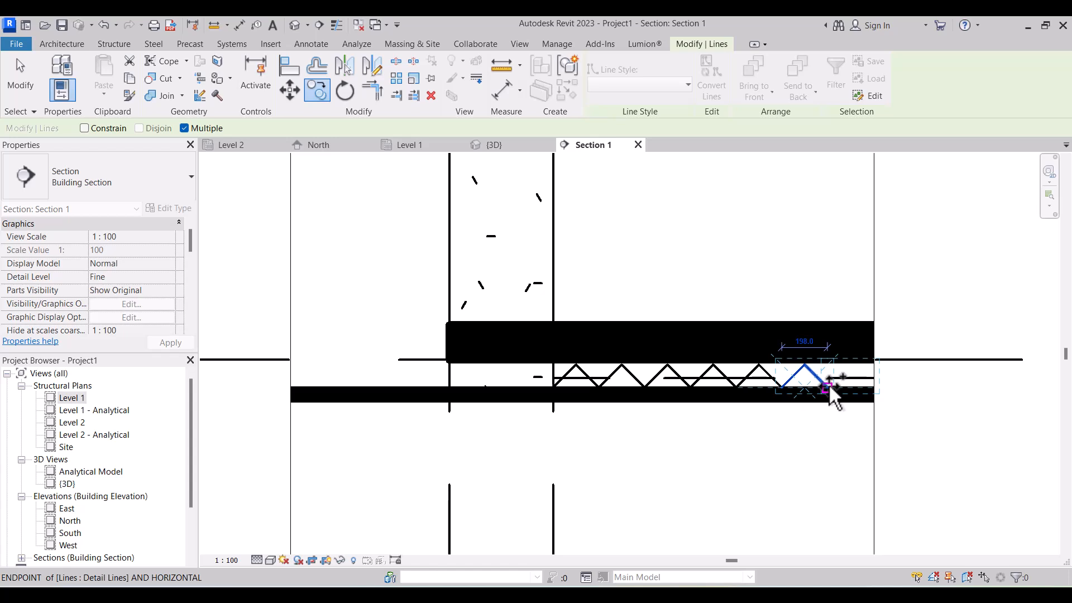
{"action": "scroll", "coordinate": [843, 380], "scroll_direction": "down", "scroll_amount": 4}
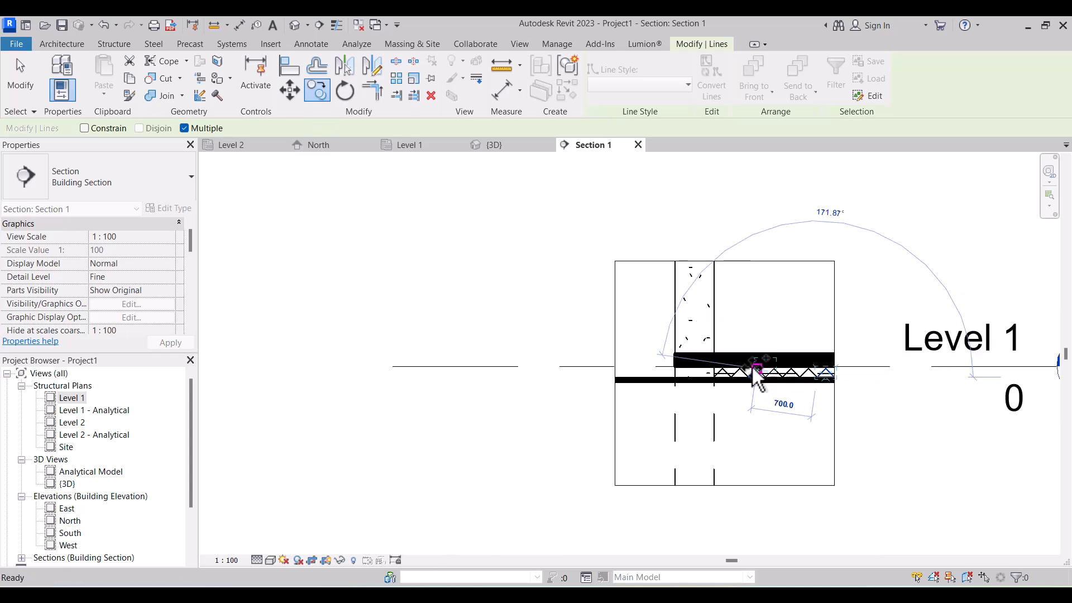
{"action": "key", "text": "Escape"}
{"action": "key", "text": "Escape"}
Step: Start a filled region and duplicate its Vertical type as a new type named EARTH
{"action": "scroll", "coordinate": [712, 399], "scroll_direction": "up", "scroll_amount": 2}
{"action": "scroll", "coordinate": [491, 404], "scroll_direction": "down", "scroll_amount": 3}
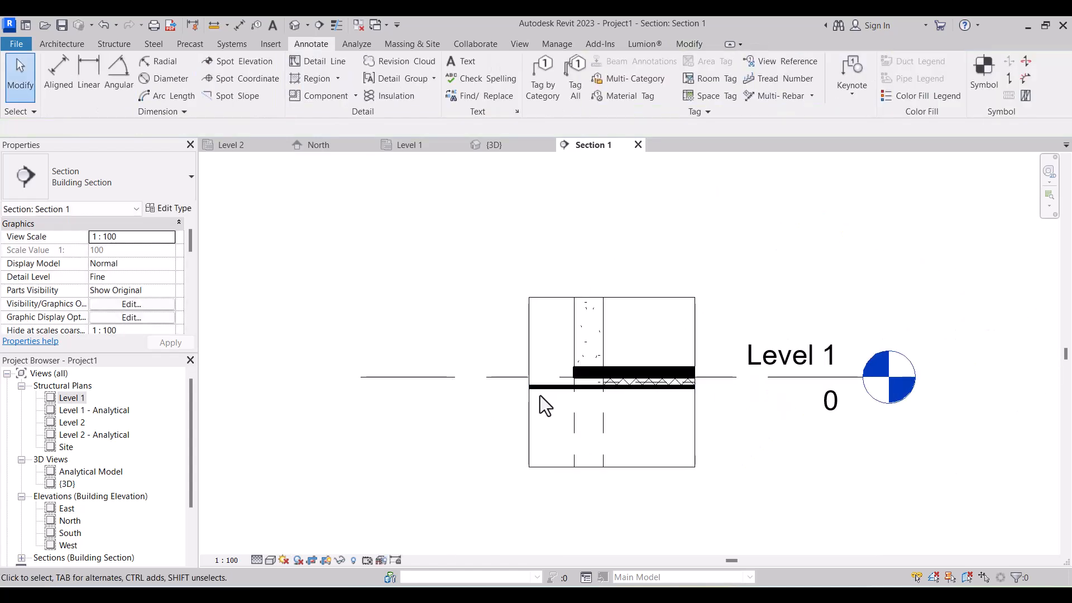
{"action": "scroll", "coordinate": [655, 380], "scroll_direction": "up", "scroll_amount": 2}
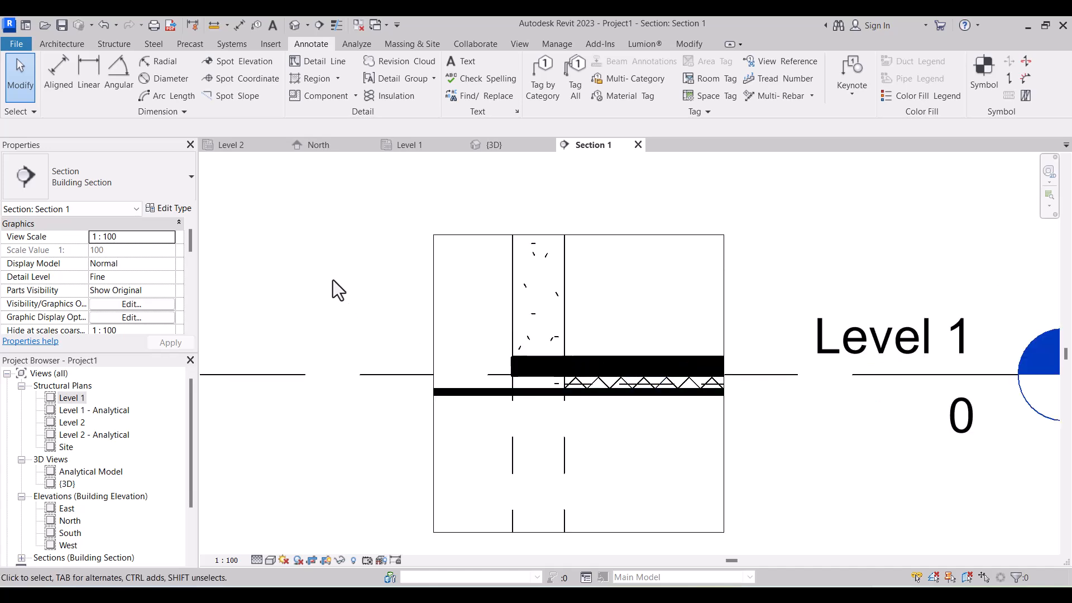
{"action": "left_click", "coordinate": [316, 79]}
{"action": "left_click", "coordinate": [103, 183]}
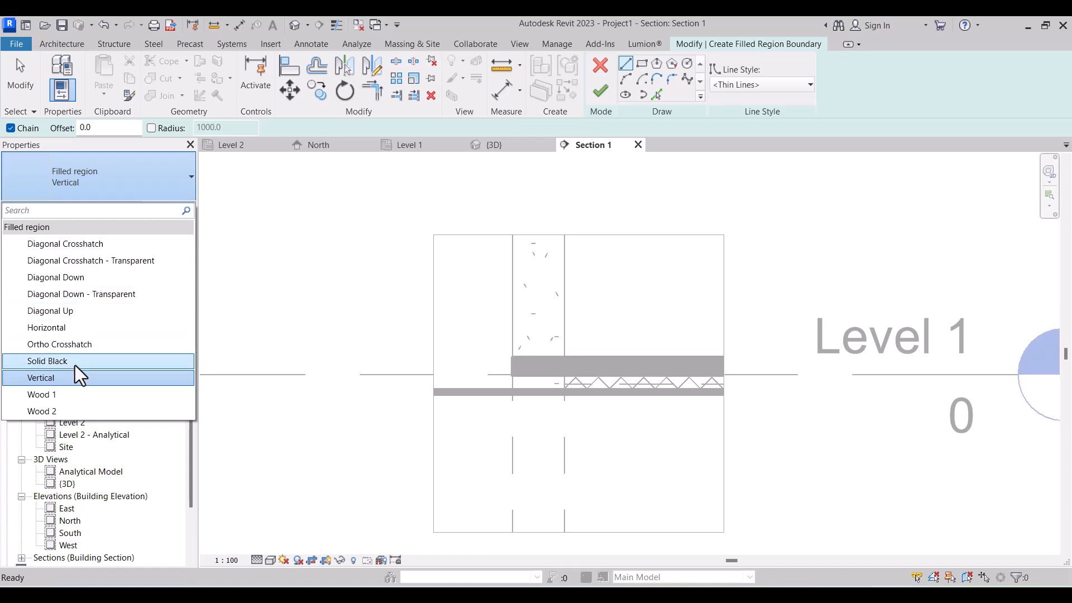
{"action": "left_click", "coordinate": [80, 189]}
{"action": "left_click", "coordinate": [151, 212]}
{"action": "left_click", "coordinate": [552, 196]}
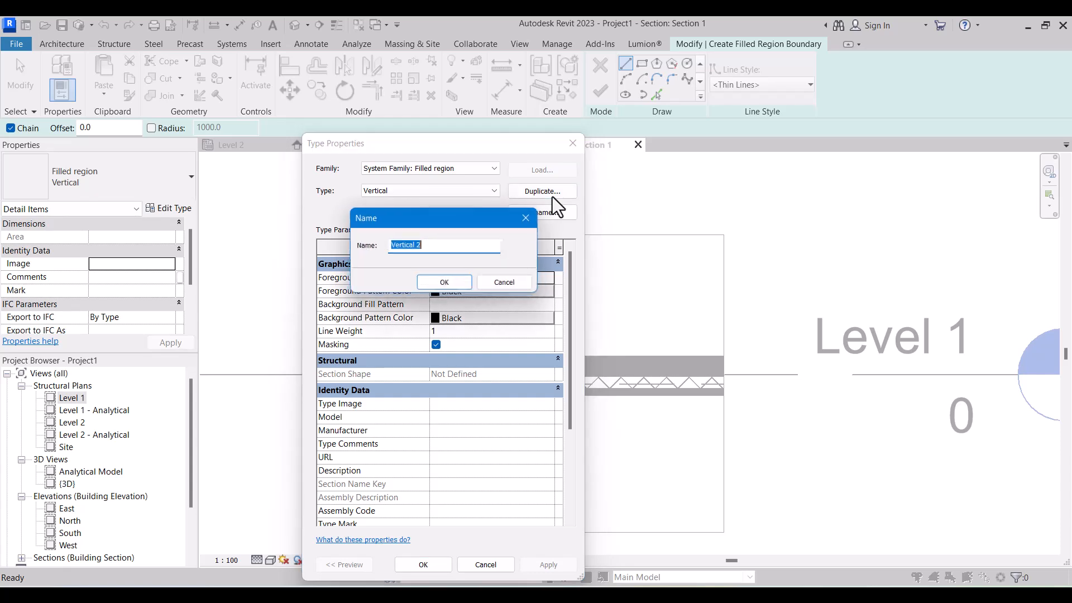
{"action": "type", "text": "EARTH"}
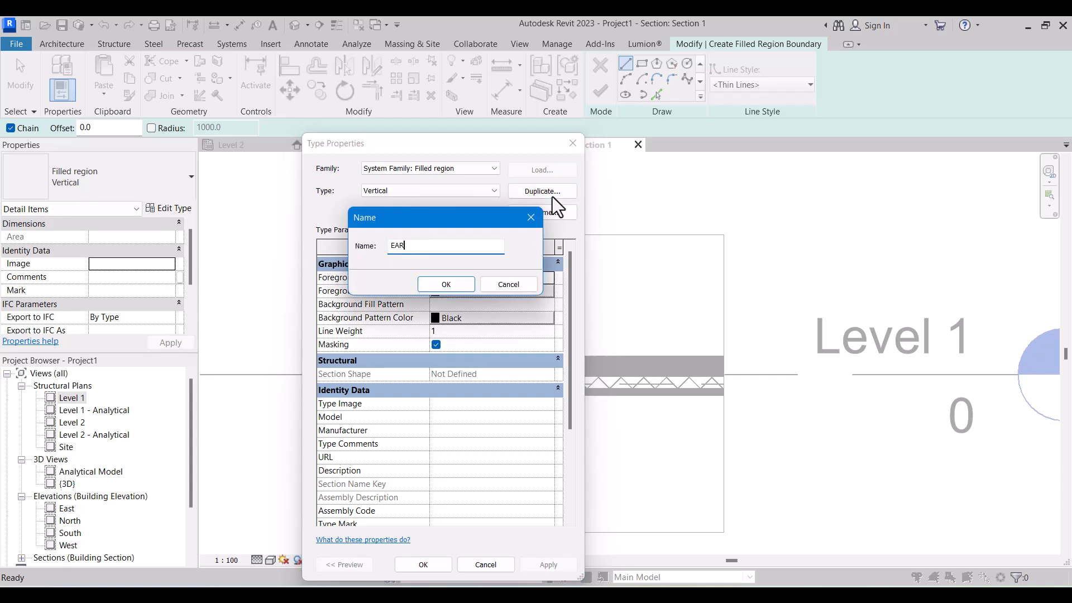
{"action": "left_click", "coordinate": [448, 283]}
Step: Set the EARTH type's foreground fill pattern to the Earth drafting pattern
{"action": "left_click", "coordinate": [552, 277]}
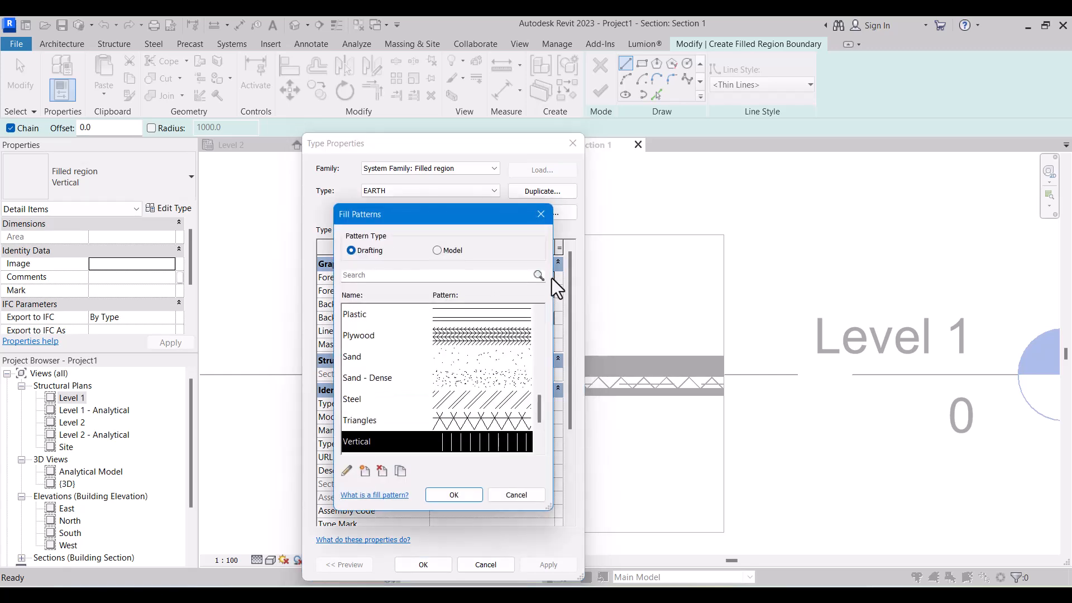
{"action": "scroll", "coordinate": [483, 330], "scroll_direction": "down", "scroll_amount": 2}
{"action": "scroll", "coordinate": [486, 395], "scroll_direction": "up", "scroll_amount": 8}
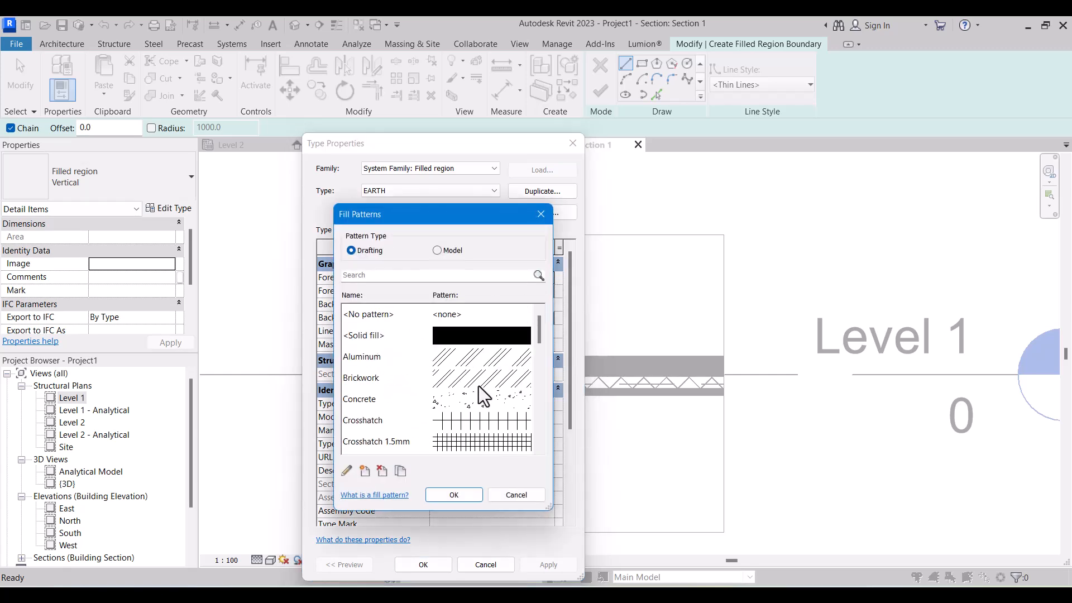
{"action": "scroll", "coordinate": [477, 382], "scroll_direction": "down", "scroll_amount": 7}
{"action": "scroll", "coordinate": [477, 382], "scroll_direction": "up", "scroll_amount": 2}
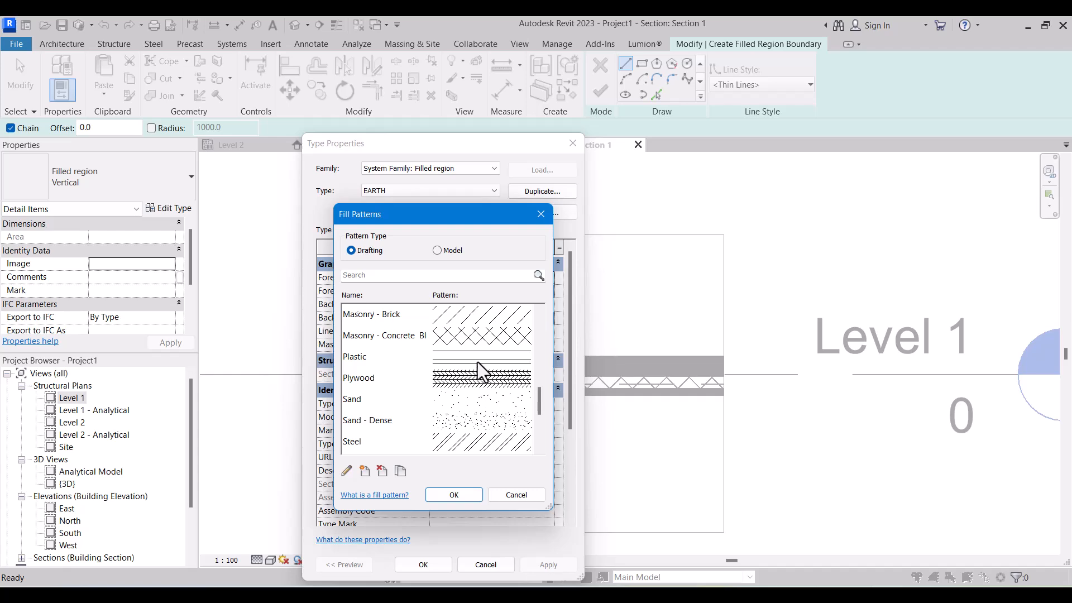
{"action": "scroll", "coordinate": [478, 362], "scroll_direction": "up", "scroll_amount": 1}
{"action": "scroll", "coordinate": [486, 382], "scroll_direction": "up", "scroll_amount": 2}
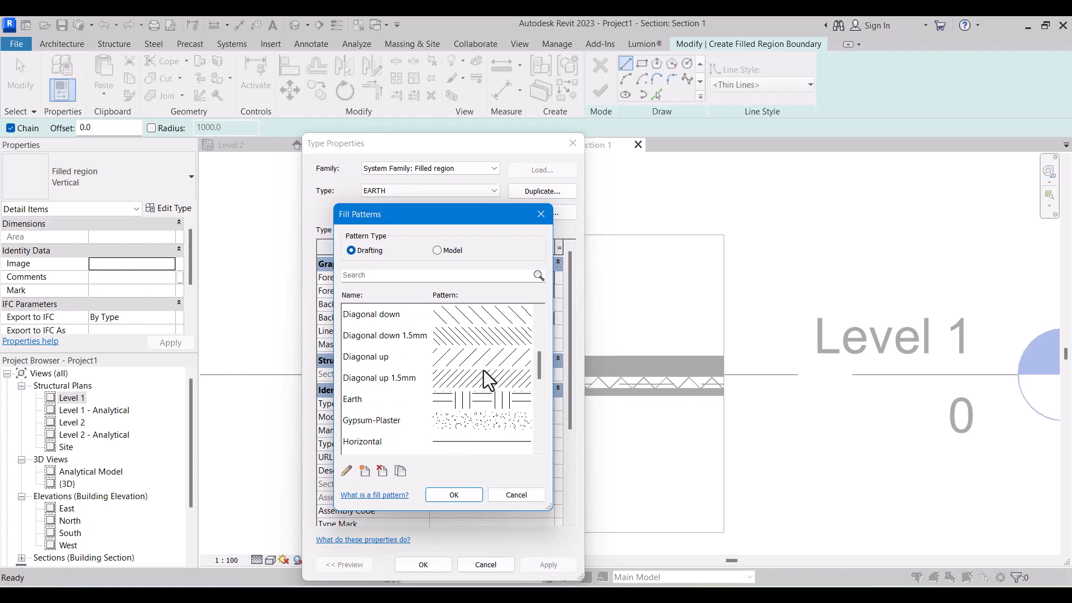
{"action": "left_click", "coordinate": [479, 394]}
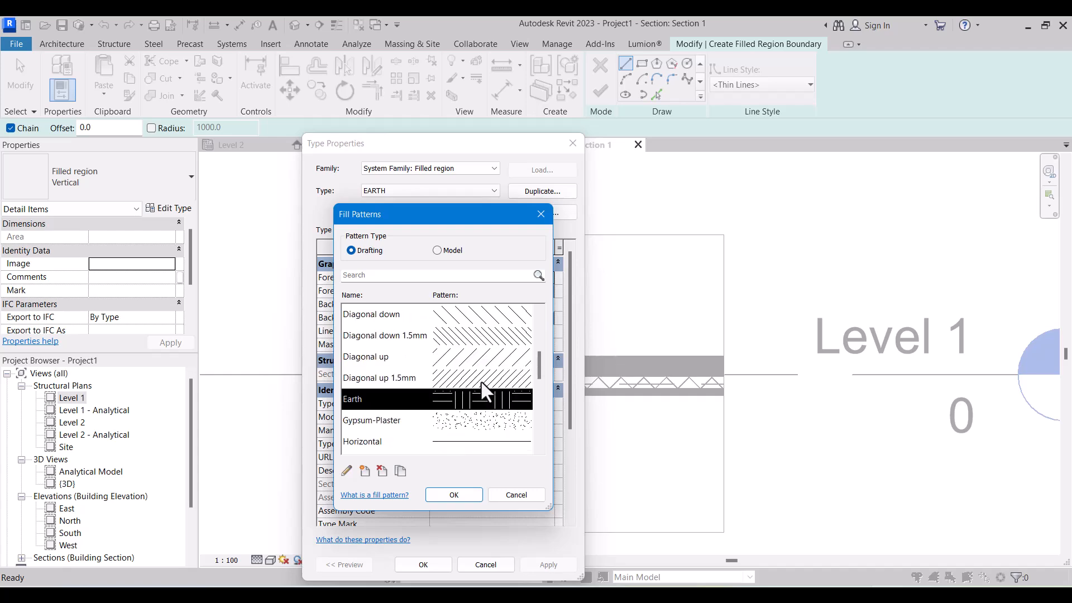
{"action": "left_click", "coordinate": [453, 495]}
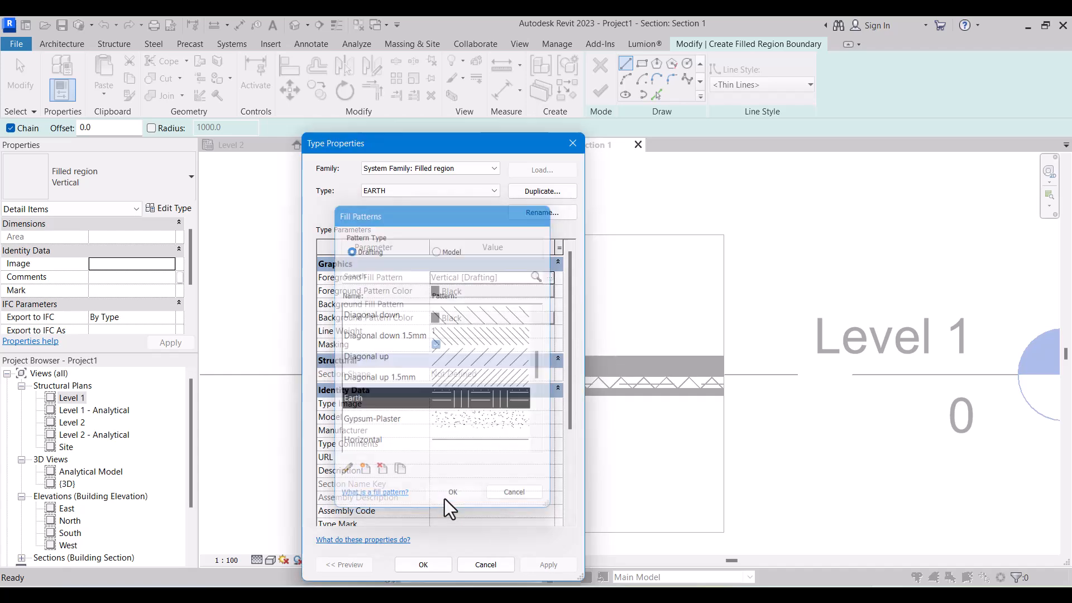
Step: Edit the Earth fill pattern to the Basic type with parallel lines at a 90° line angle
{"action": "left_click", "coordinate": [550, 278]}
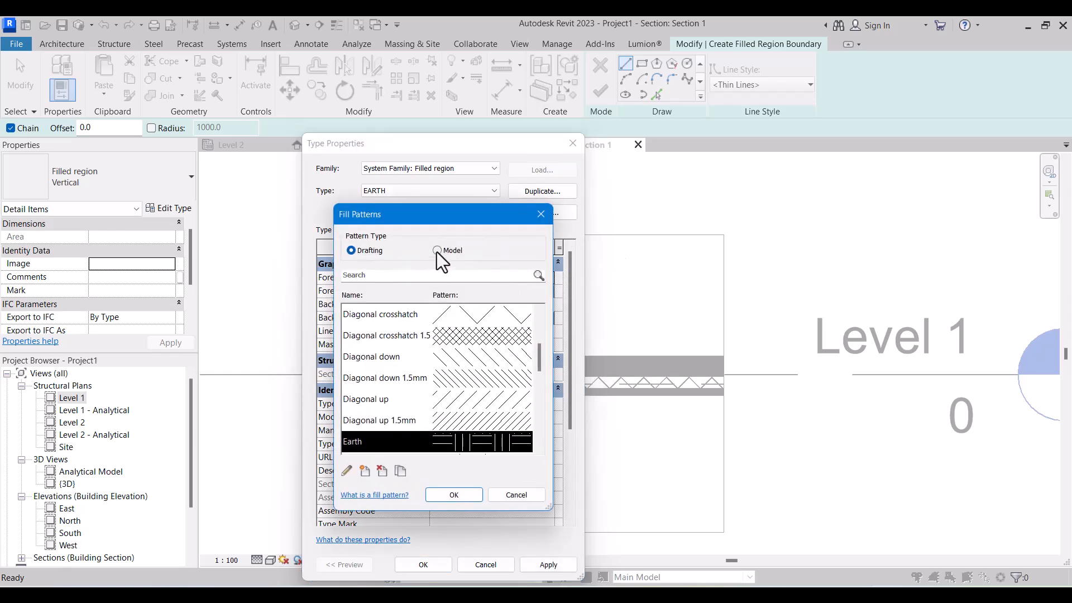
{"action": "left_click", "coordinate": [346, 472]}
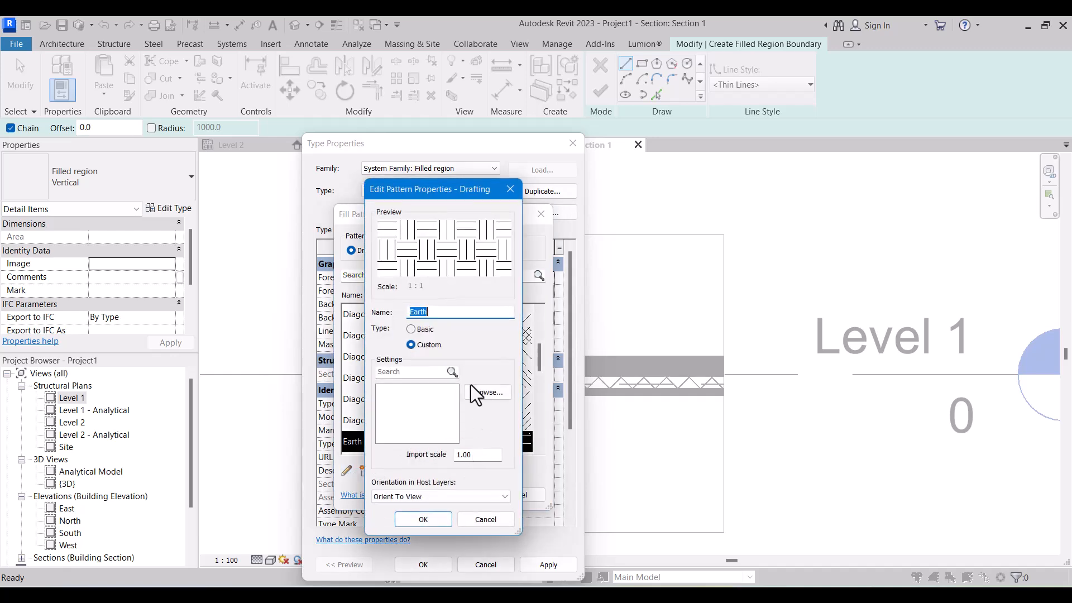
{"action": "left_click", "coordinate": [412, 329]}
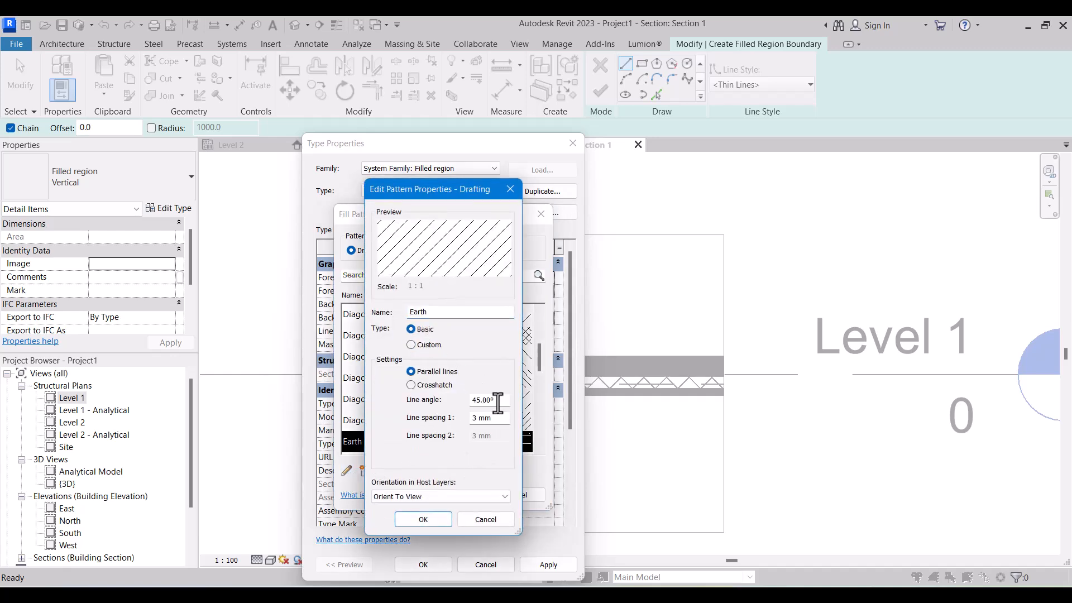
{"action": "type", "text": "90"}
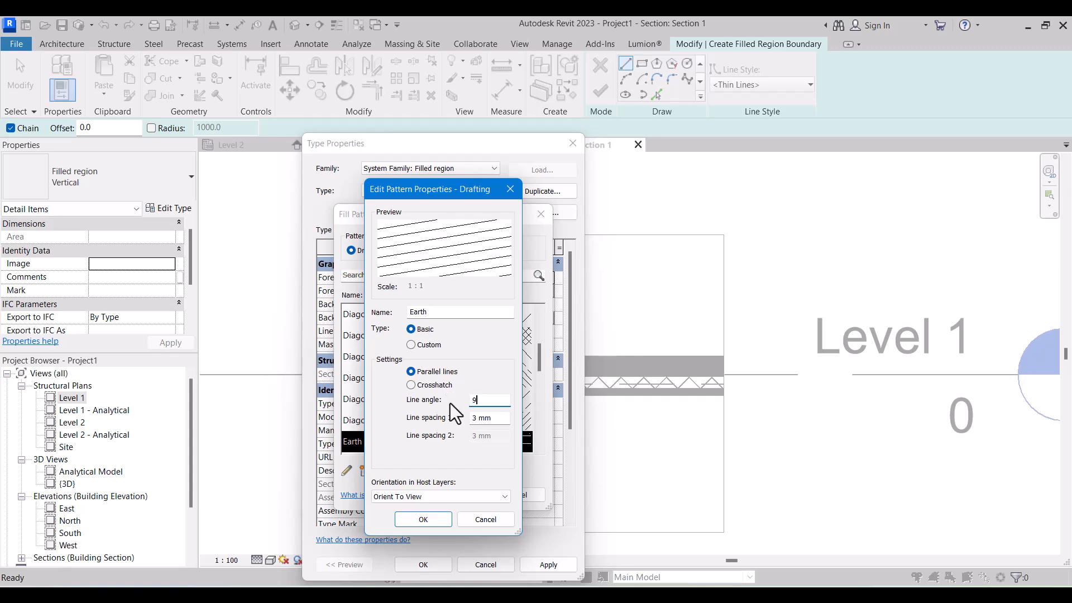
{"action": "left_click", "coordinate": [423, 519]}
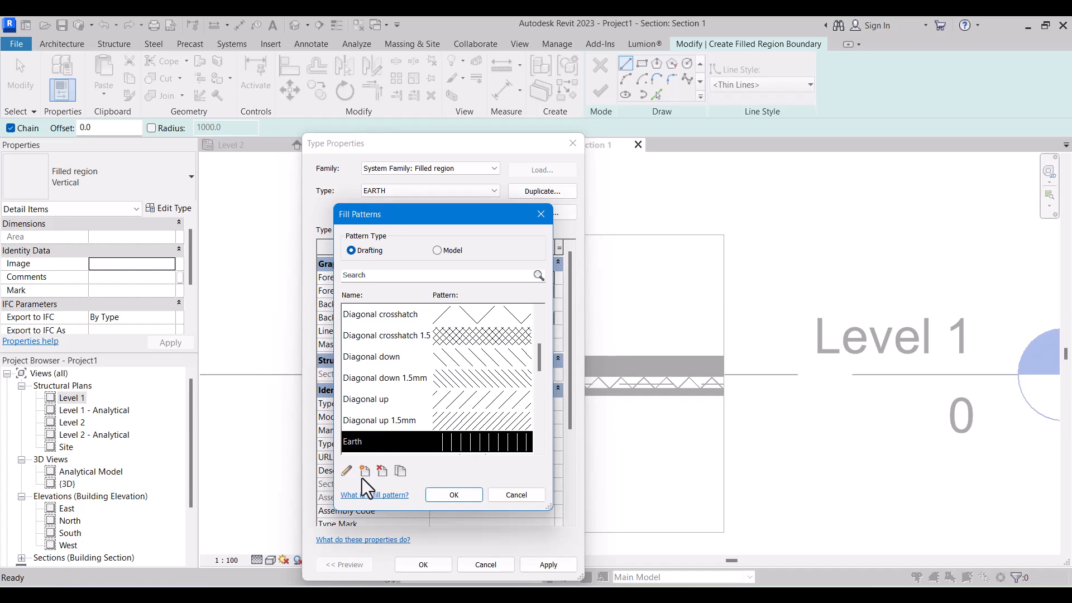
{"action": "left_click", "coordinate": [348, 472]}
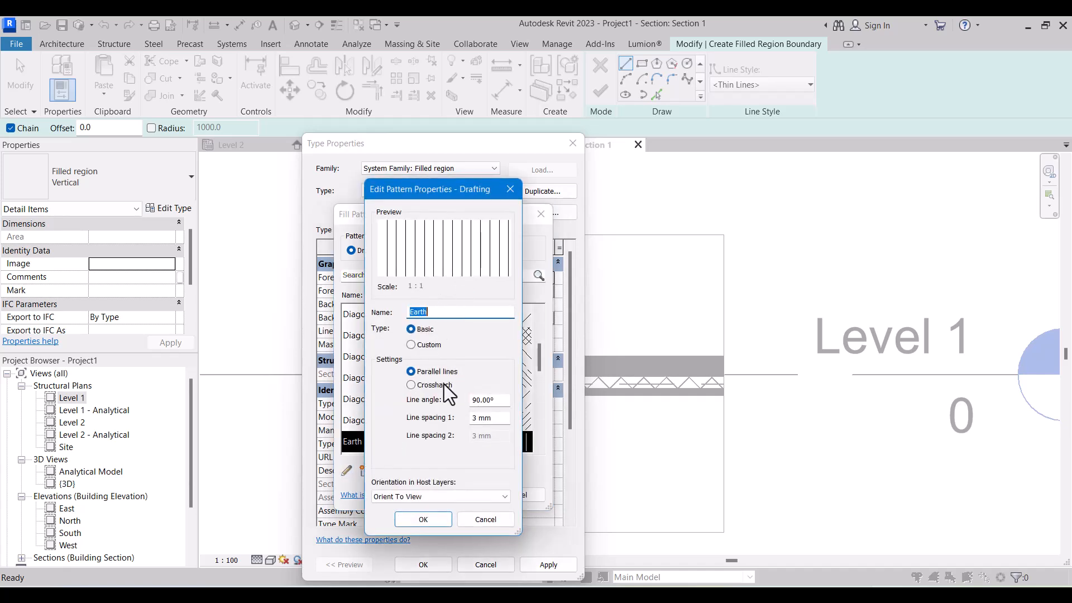
{"action": "left_click", "coordinate": [412, 345]}
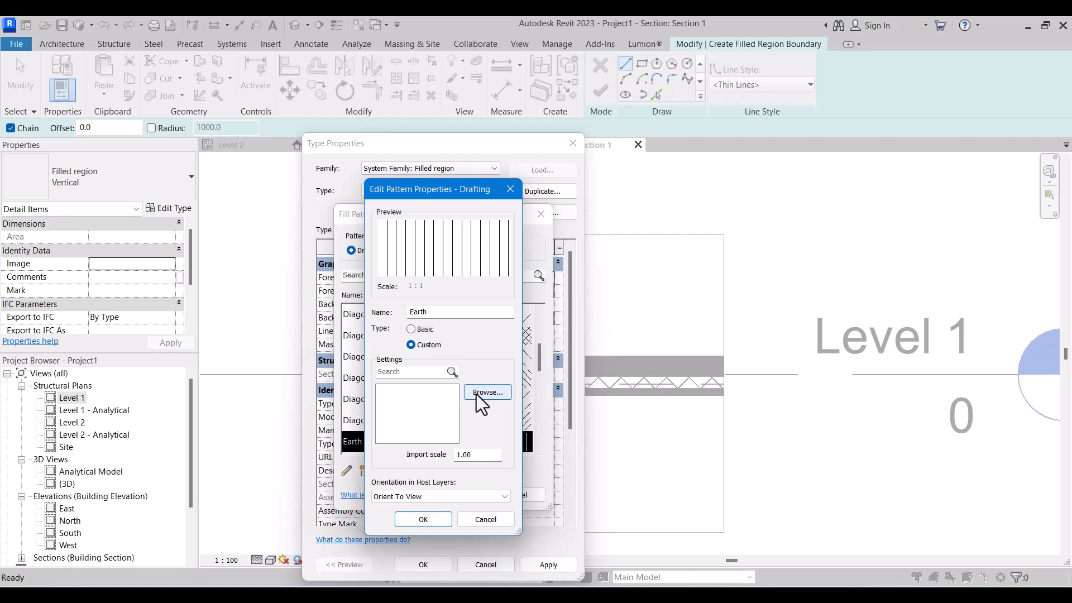
{"action": "left_click", "coordinate": [452, 312]}
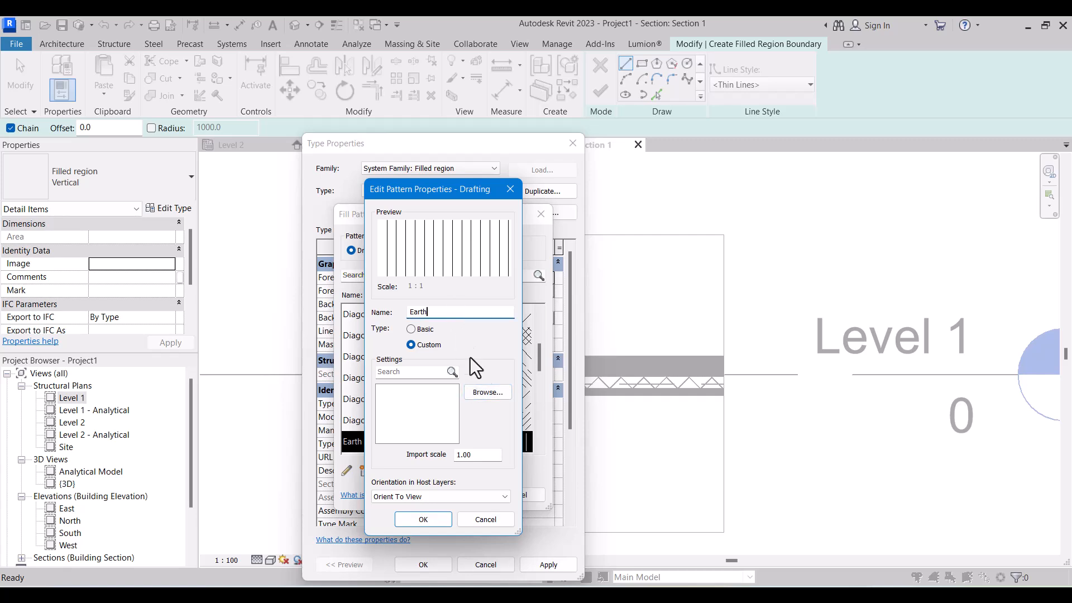
{"action": "left_click", "coordinate": [487, 393]}
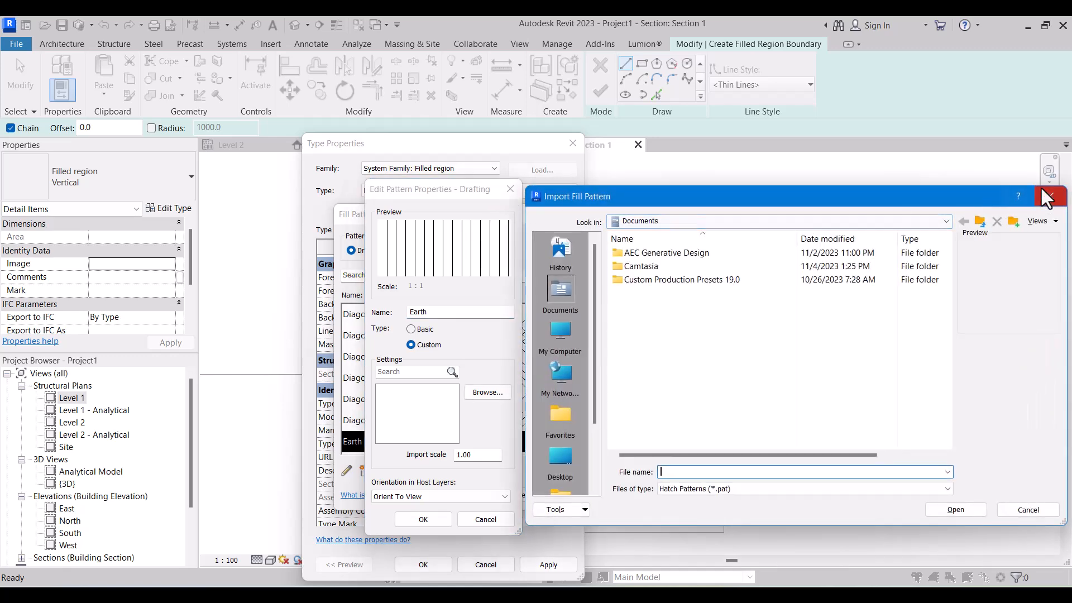
{"action": "left_click", "coordinate": [1049, 196]}
{"action": "left_click", "coordinate": [509, 189]}
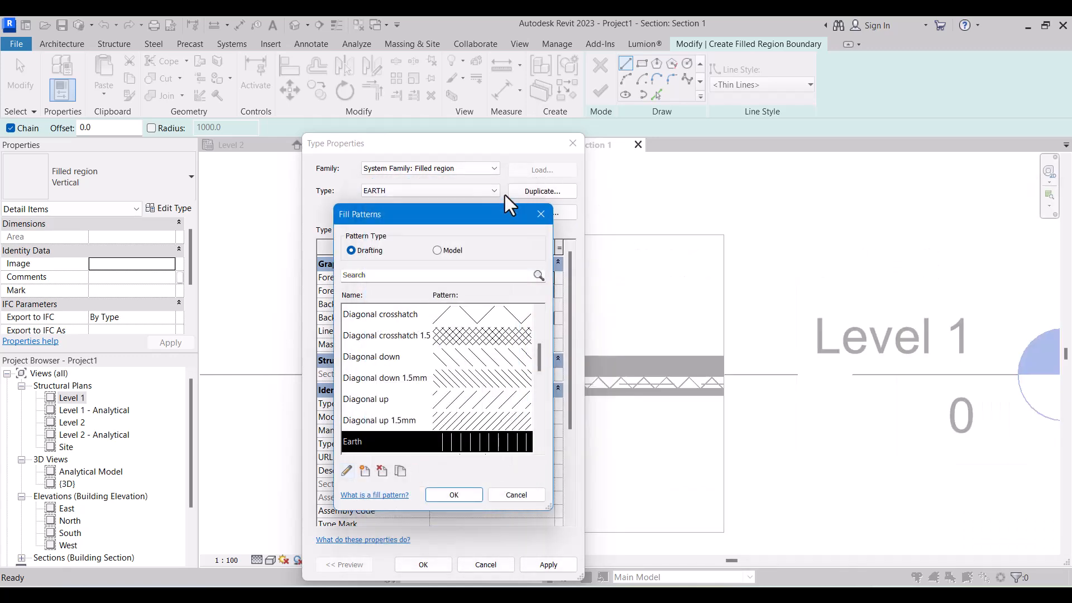
{"action": "left_click", "coordinate": [503, 501]}
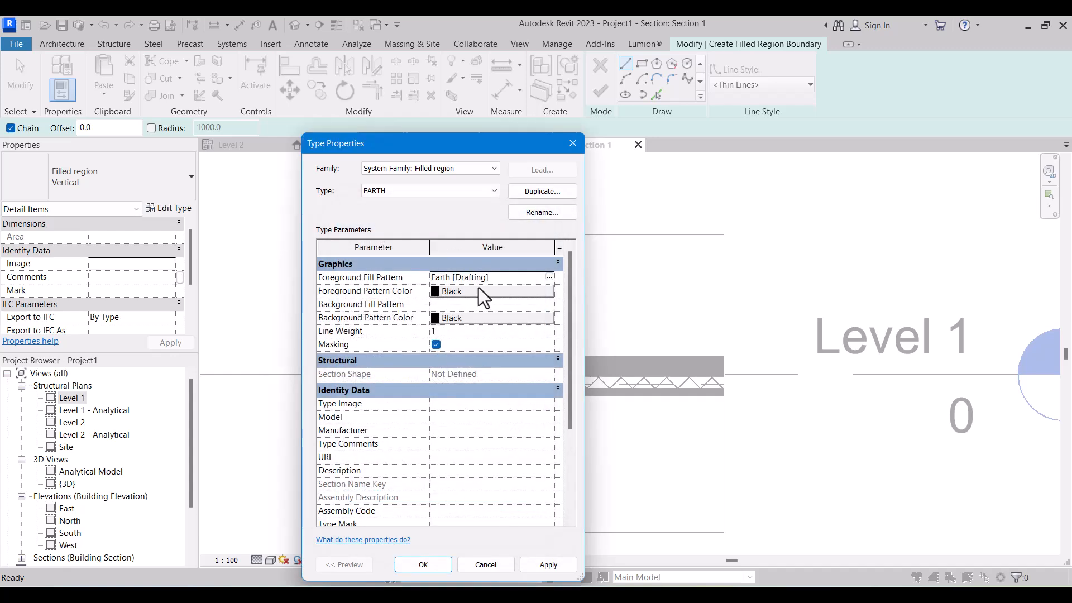
Step: Keep the original Earth drafting pattern as the EARTH type's foreground fill and accept the type properties
{"action": "left_click", "coordinate": [550, 278]}
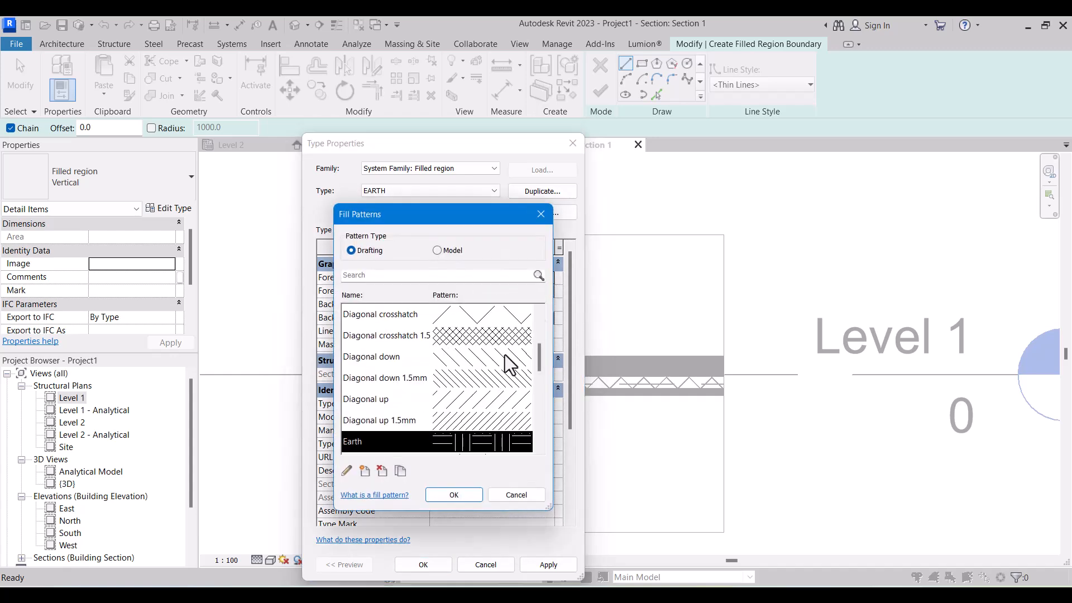
{"action": "left_click", "coordinate": [466, 496]}
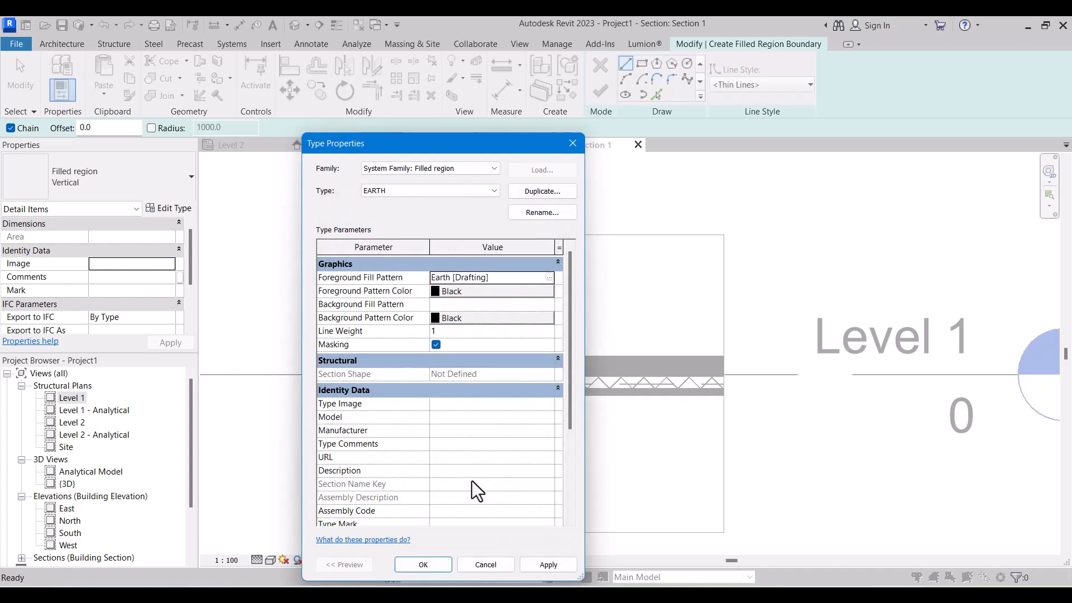
{"action": "left_click", "coordinate": [423, 569]}
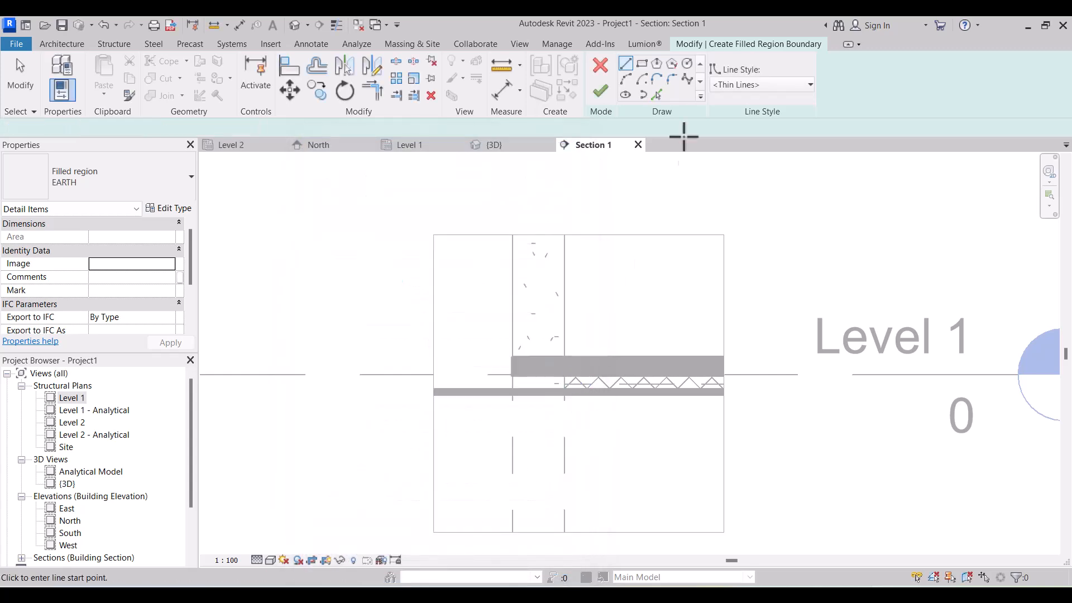
Step: Sketch a rectangular EARTH region of about 2.33 m² below the zigzag layer, from the column's inner face past the crop edge, and finish it
{"action": "left_click", "coordinate": [642, 64]}
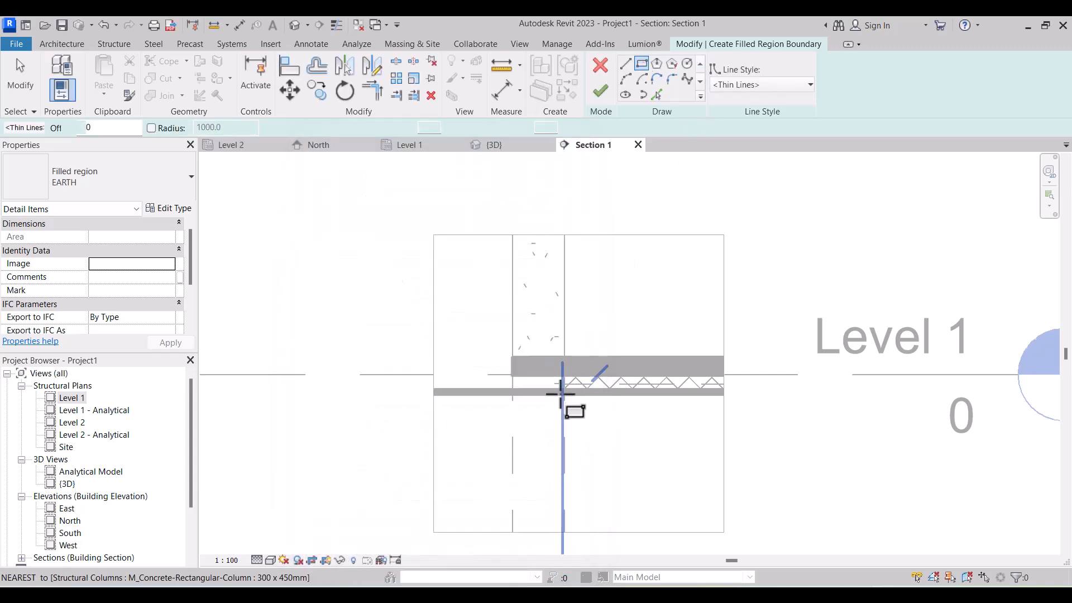
{"action": "scroll", "coordinate": [564, 389], "scroll_direction": "up", "scroll_amount": 2}
{"action": "left_click", "coordinate": [561, 374]}
{"action": "scroll", "coordinate": [729, 455], "scroll_direction": "down", "scroll_amount": 3}
{"action": "left_click", "coordinate": [750, 486]}
{"action": "left_click", "coordinate": [601, 94]}
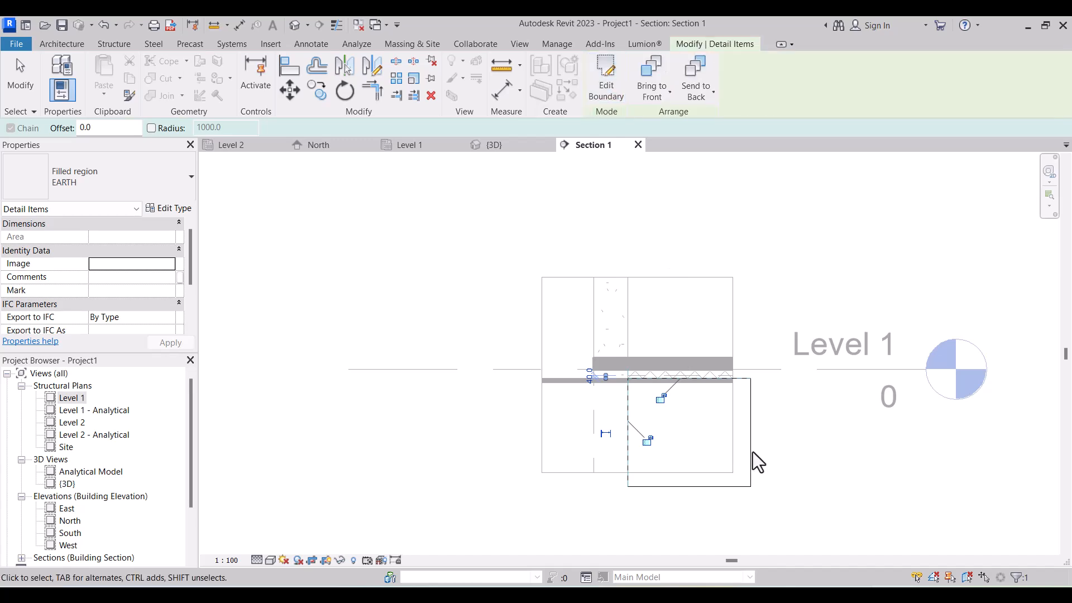
{"action": "left_click", "coordinate": [806, 475]}
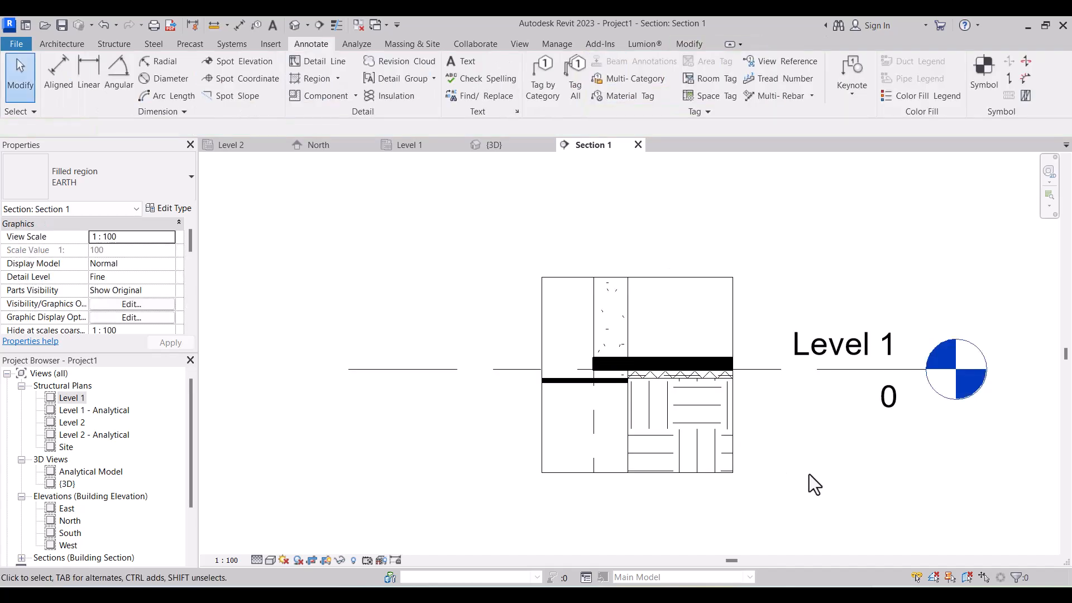
Step: Copy the earth filled region horizontally to the outer side of the column
{"action": "left_click", "coordinate": [626, 389]}
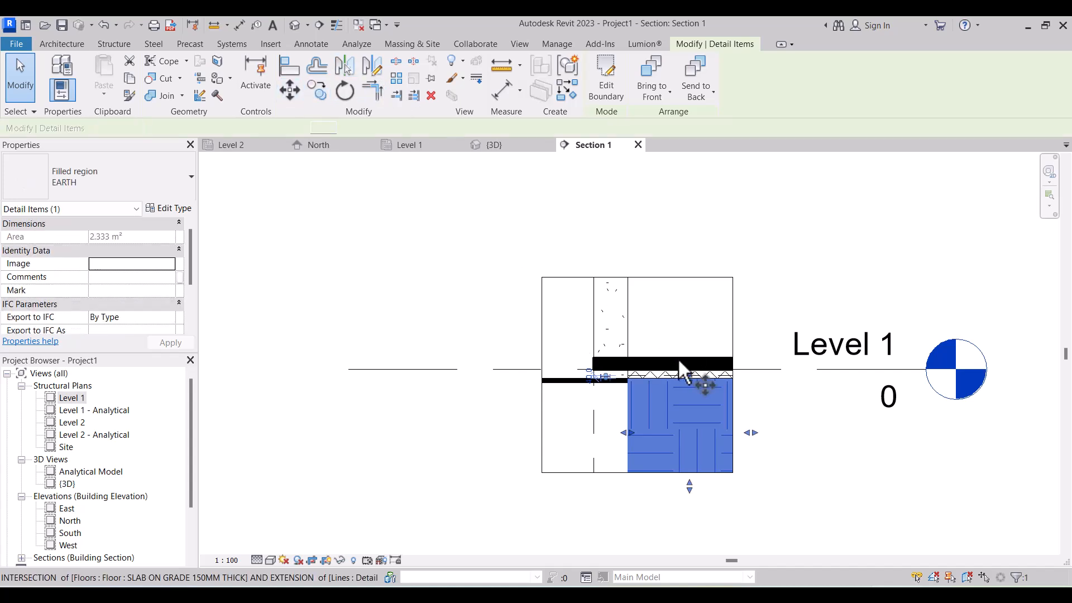
{"action": "key", "text": "c"}
{"action": "key", "text": "o"}
{"action": "left_click", "coordinate": [732, 373]}
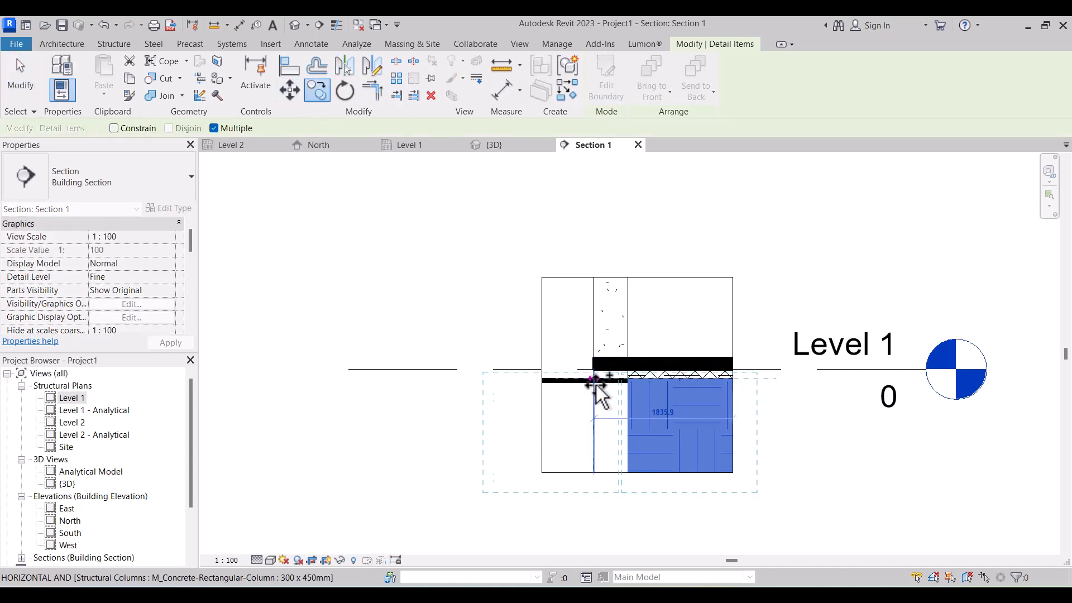
{"action": "left_click", "coordinate": [601, 385]}
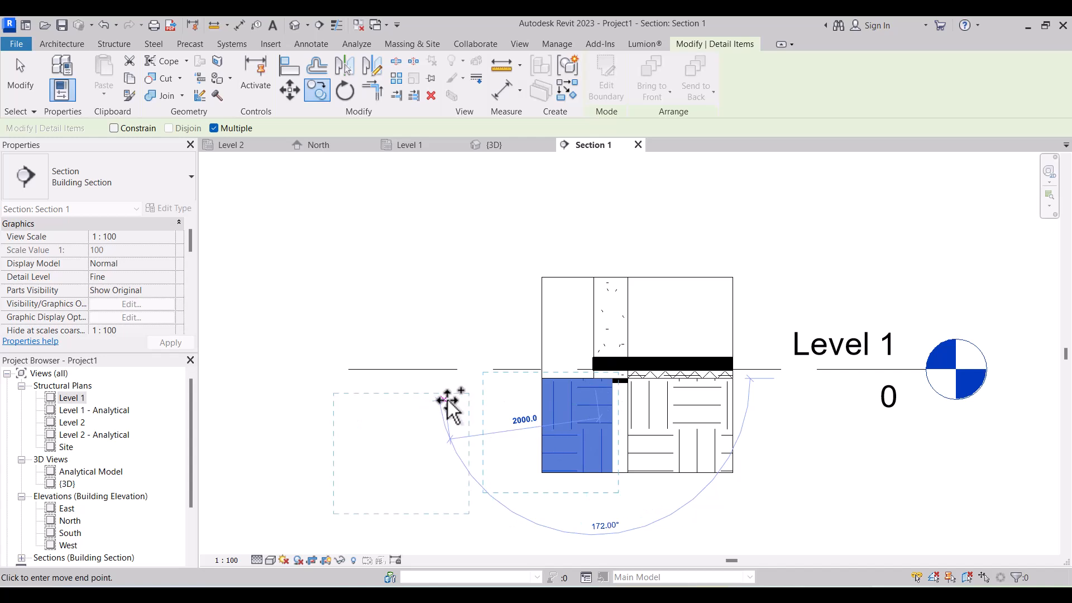
{"action": "key", "text": "Escape"}
{"action": "key", "text": "Escape"}
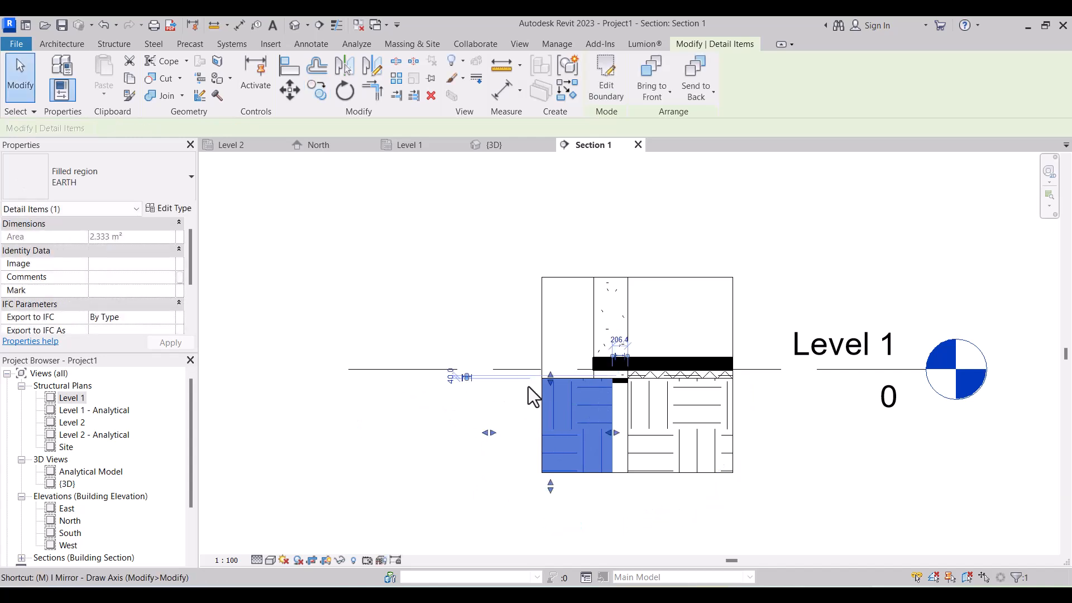
Step: Move the copied earth region sideways so its edge meets the column's outer face
{"action": "scroll", "coordinate": [620, 368], "scroll_direction": "up", "scroll_amount": 3}
{"action": "key", "text": "m"}
{"action": "key", "text": "v"}
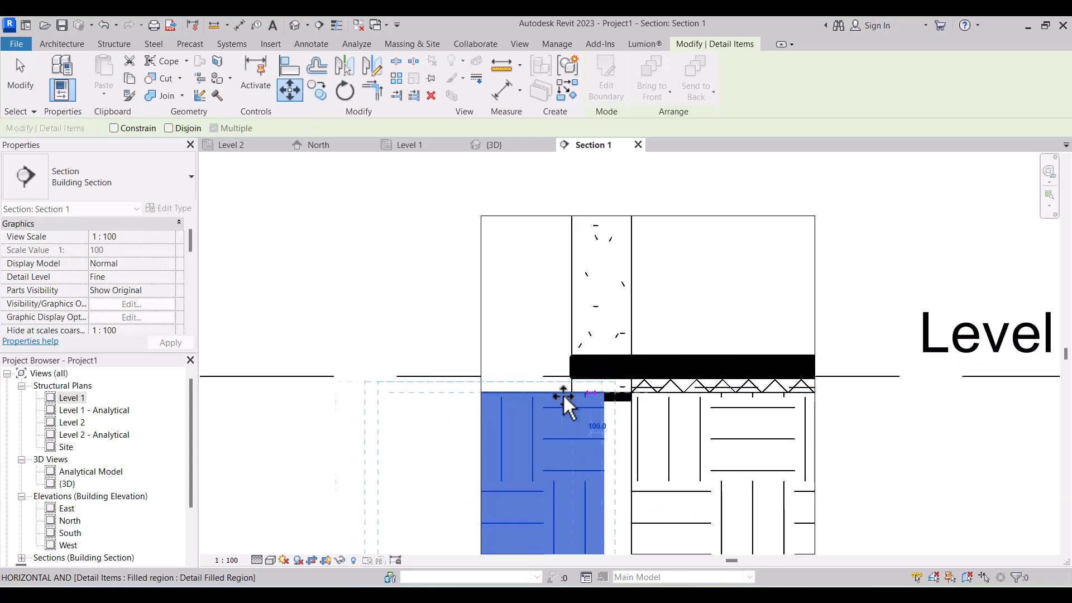
{"action": "left_click", "coordinate": [569, 393]}
{"action": "scroll", "coordinate": [612, 391], "scroll_direction": "down", "scroll_amount": 3}
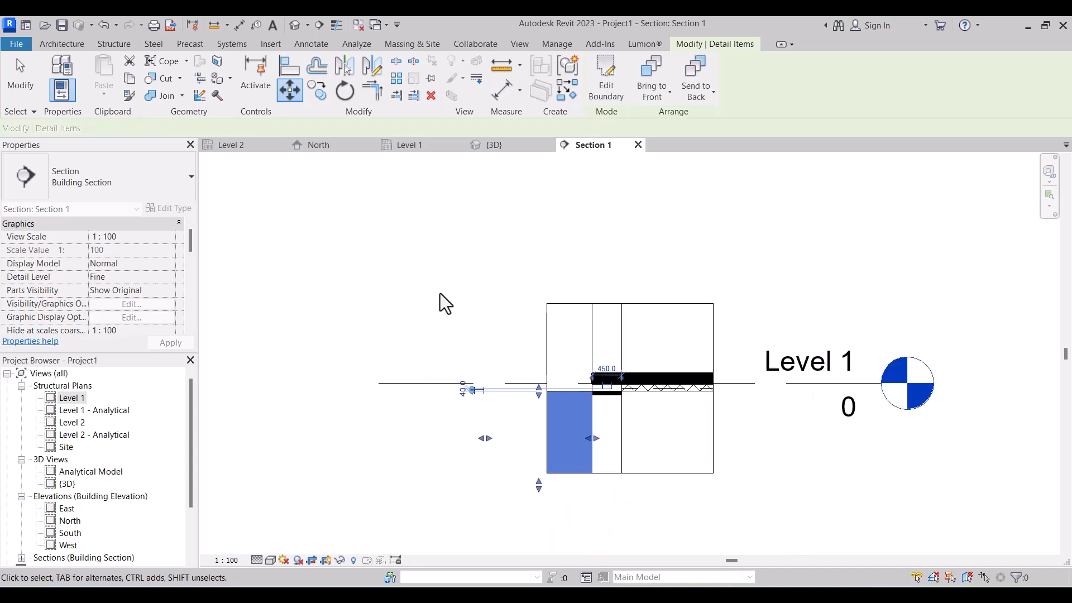
{"action": "left_click", "coordinate": [441, 295]}
Step: Hide the section view's crop region boundary while keeping the view cropped
{"action": "scroll", "coordinate": [561, 316], "scroll_direction": "down", "scroll_amount": 2}
{"action": "scroll", "coordinate": [555, 317], "scroll_direction": "up", "scroll_amount": 3}
{"action": "scroll", "coordinate": [478, 323], "scroll_direction": "down", "scroll_amount": 1}
{"action": "scroll", "coordinate": [72, 277], "scroll_direction": "down", "scroll_amount": 5}
{"action": "left_click", "coordinate": [95, 303]}
{"action": "scroll", "coordinate": [711, 353], "scroll_direction": "down", "scroll_amount": 1}
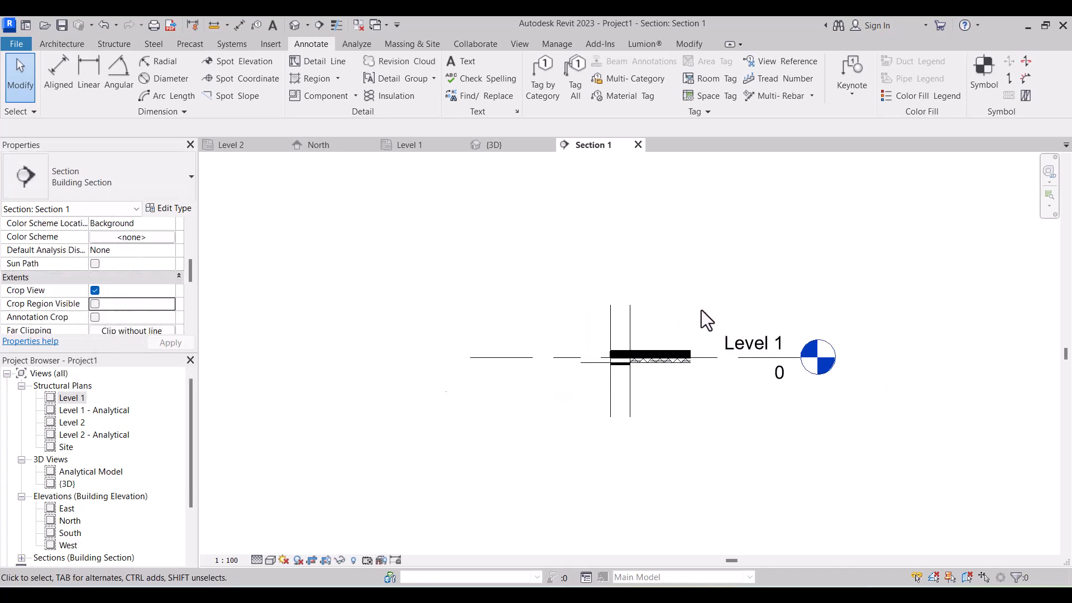
{"action": "scroll", "coordinate": [701, 309], "scroll_direction": "up", "scroll_amount": 2}
Step: Add a text note reading "Concrete Slab" above the section, with a two-segment leader pointing to the slab's top
{"action": "left_click", "coordinate": [469, 62]}
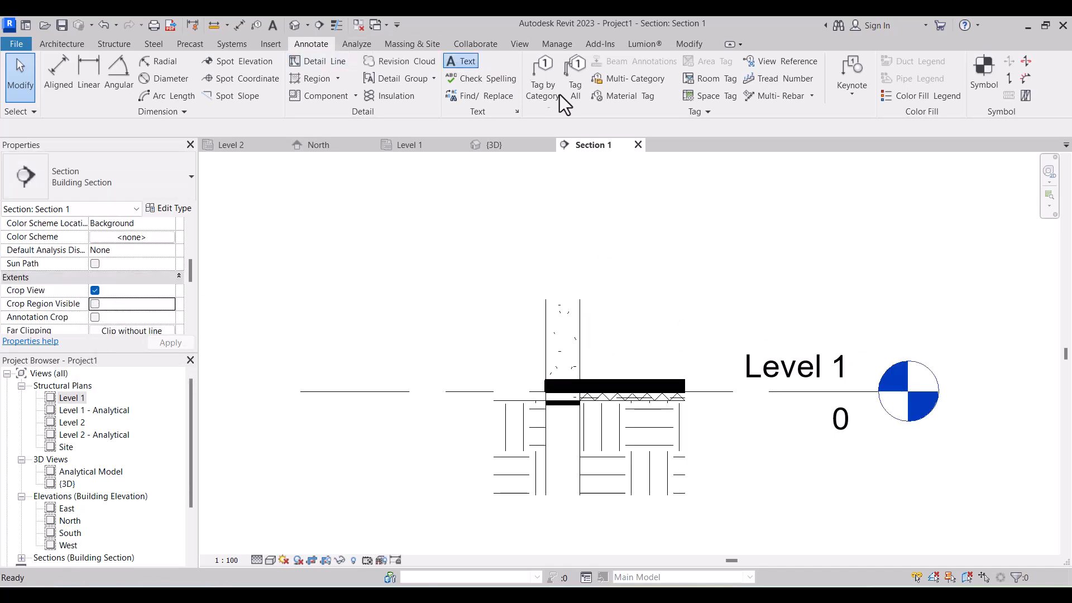
{"action": "left_click", "coordinate": [600, 91]}
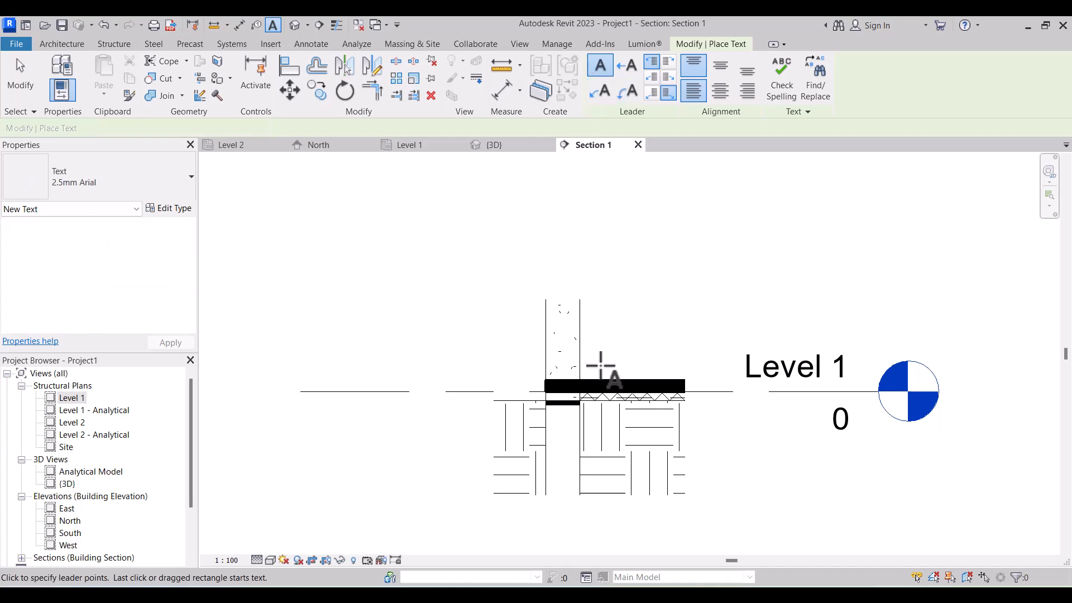
{"action": "scroll", "coordinate": [612, 385], "scroll_direction": "up", "scroll_amount": 1}
{"action": "left_click", "coordinate": [611, 384]}
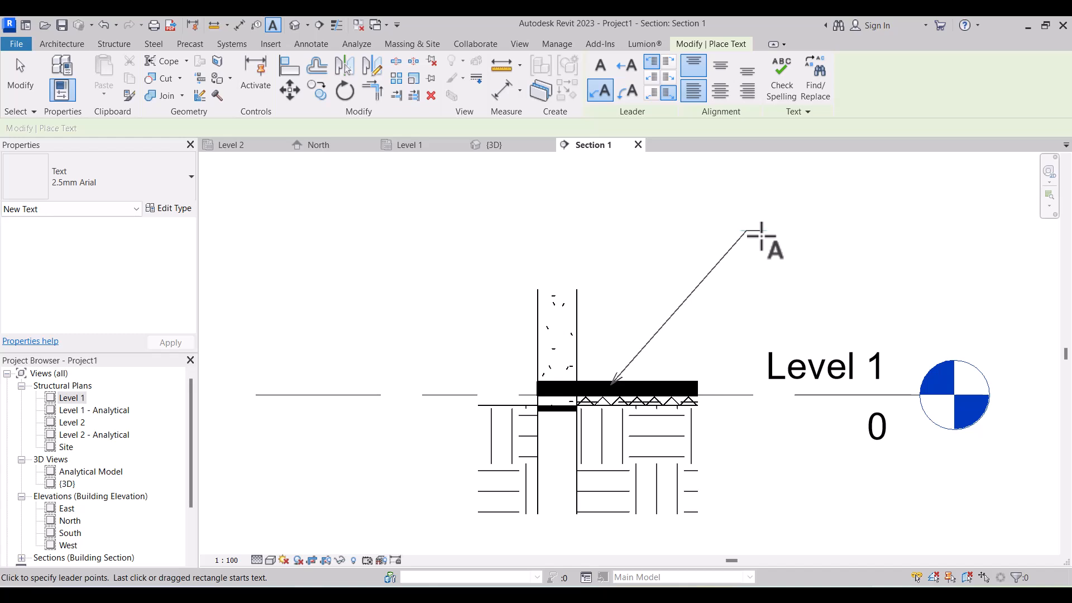
{"action": "left_click", "coordinate": [756, 230]}
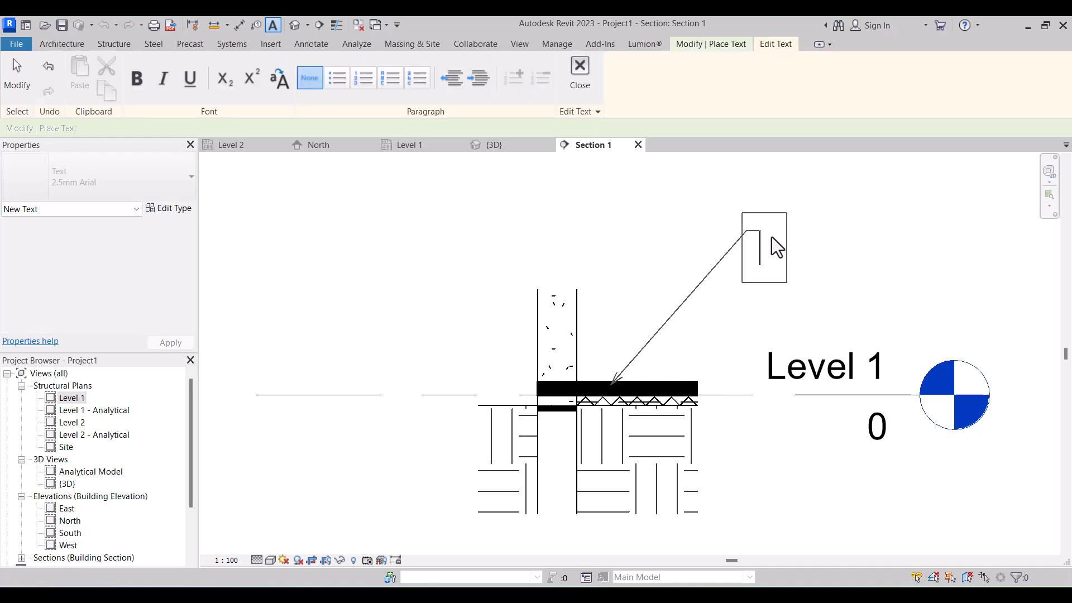
{"action": "type", "text": "cON"}
{"action": "key", "text": "BackSpace"}
{"action": "key", "text": "BackSpace"}
{"action": "key", "text": "BackSpace"}
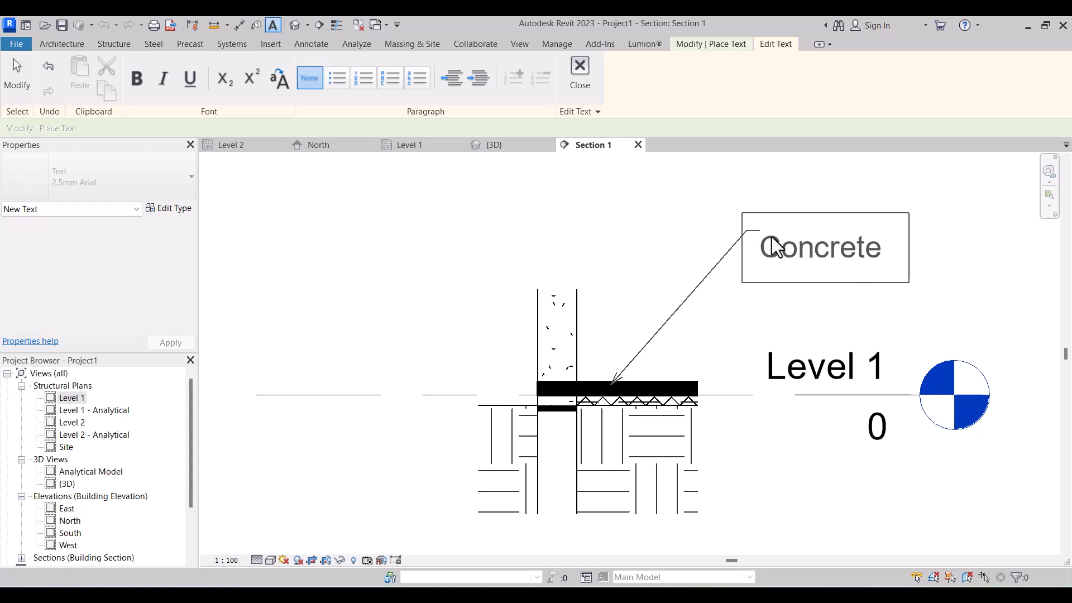
{"action": "scroll", "coordinate": [715, 271], "scroll_direction": "down", "scroll_amount": 2}
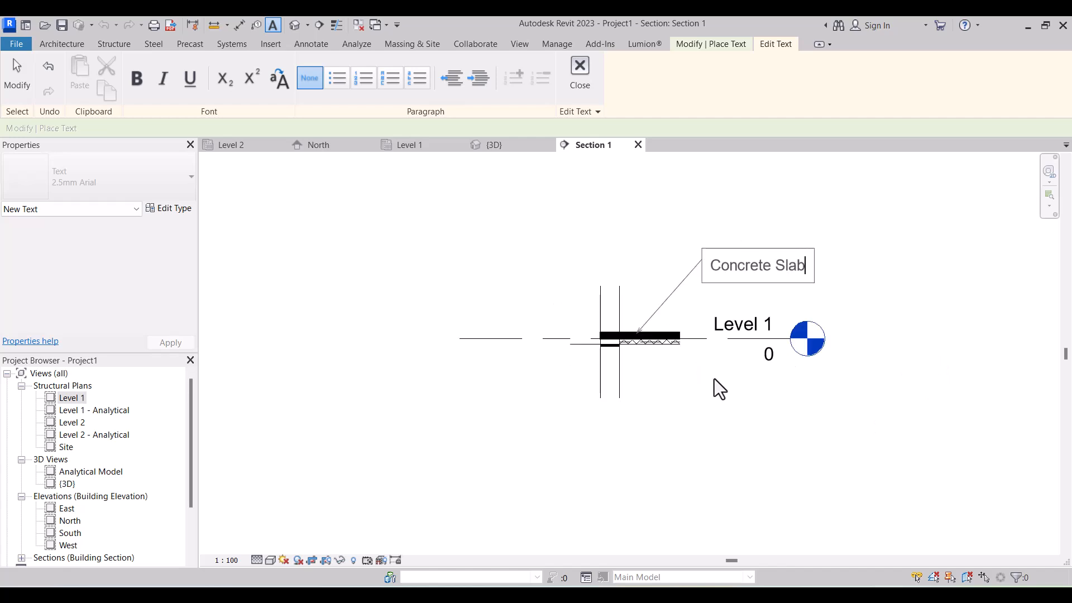
{"action": "left_click", "coordinate": [715, 383]}
{"action": "key", "text": "Escape"}
{"action": "key", "text": "Escape"}
Step: Show the Level 1 head at the left end of its level line and hide it at the right end
{"action": "scroll", "coordinate": [564, 268], "scroll_direction": "down", "scroll_amount": 2}
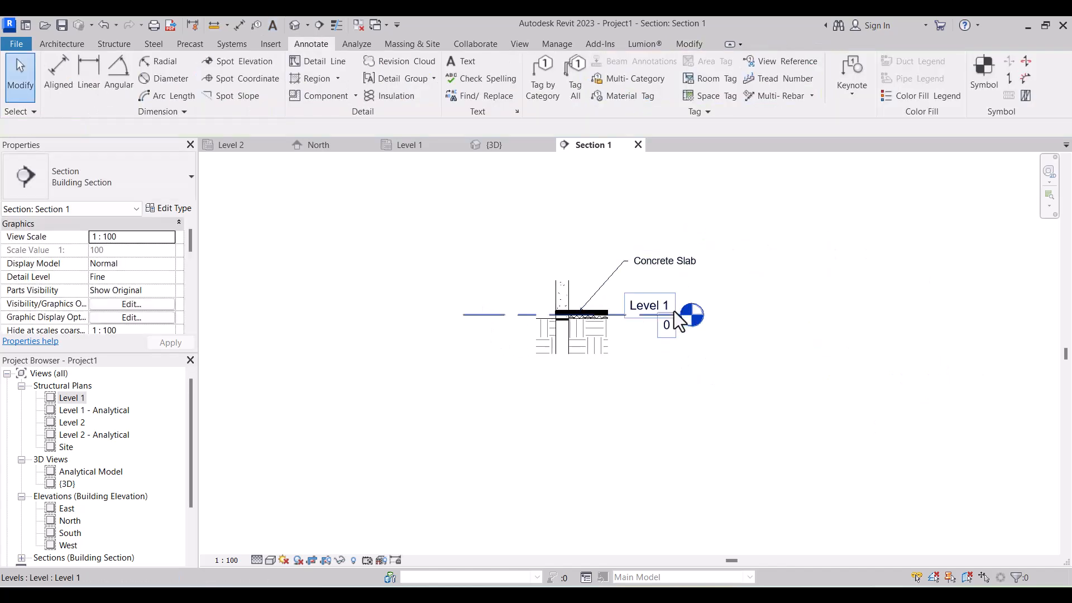
{"action": "scroll", "coordinate": [667, 308], "scroll_direction": "up", "scroll_amount": 1}
{"action": "left_click", "coordinate": [650, 306]}
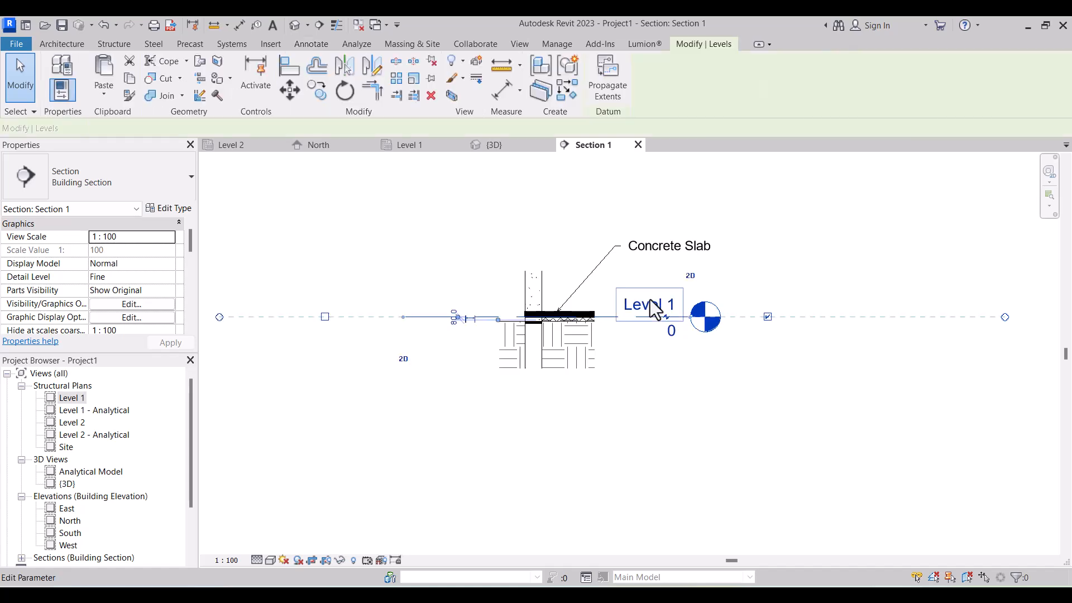
{"action": "left_click", "coordinate": [325, 317]}
{"action": "left_click", "coordinate": [768, 316]}
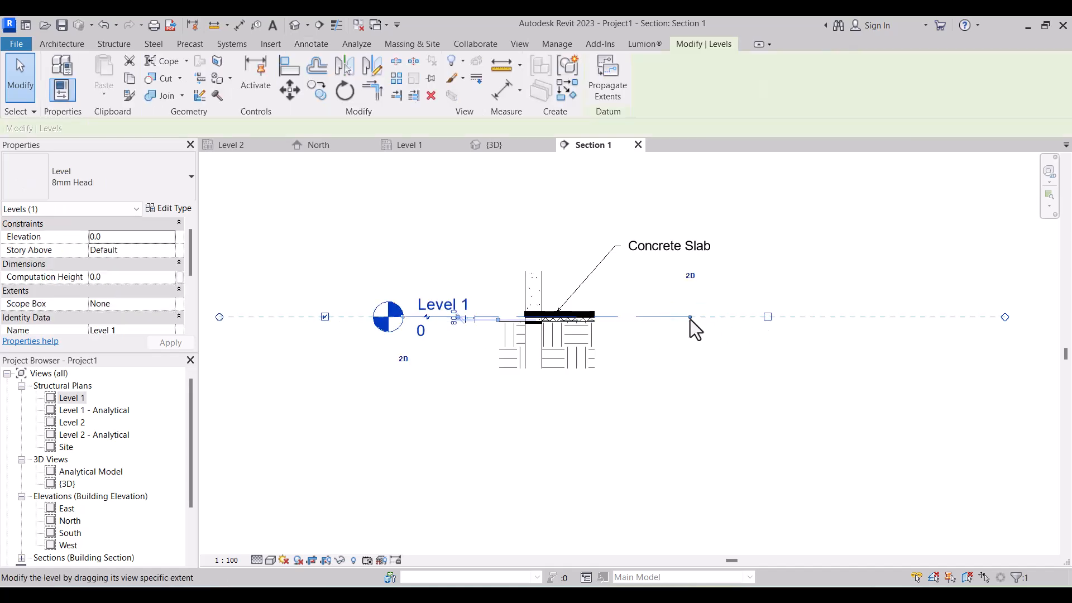
{"action": "left_click", "coordinate": [707, 305]}
Step: Copy the Concrete Slab note with its leader to just below the original
{"action": "scroll", "coordinate": [670, 243], "scroll_direction": "up", "scroll_amount": 2}
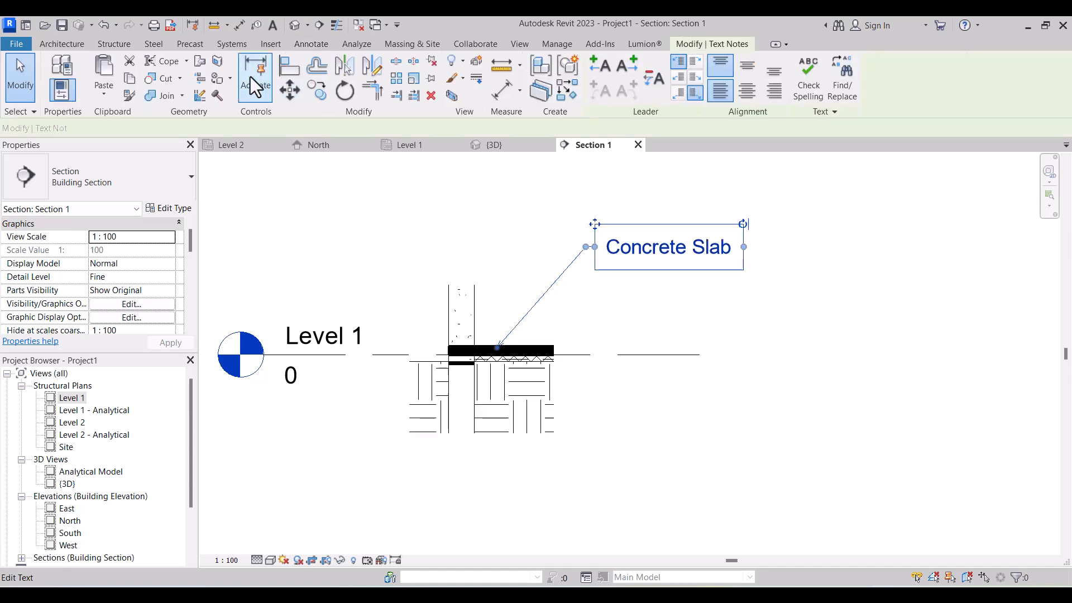
{"action": "left_click", "coordinate": [290, 89]}
{"action": "scroll", "coordinate": [524, 358], "scroll_direction": "up", "scroll_amount": 2}
{"action": "key", "text": "c"}
{"action": "key", "text": "o"}
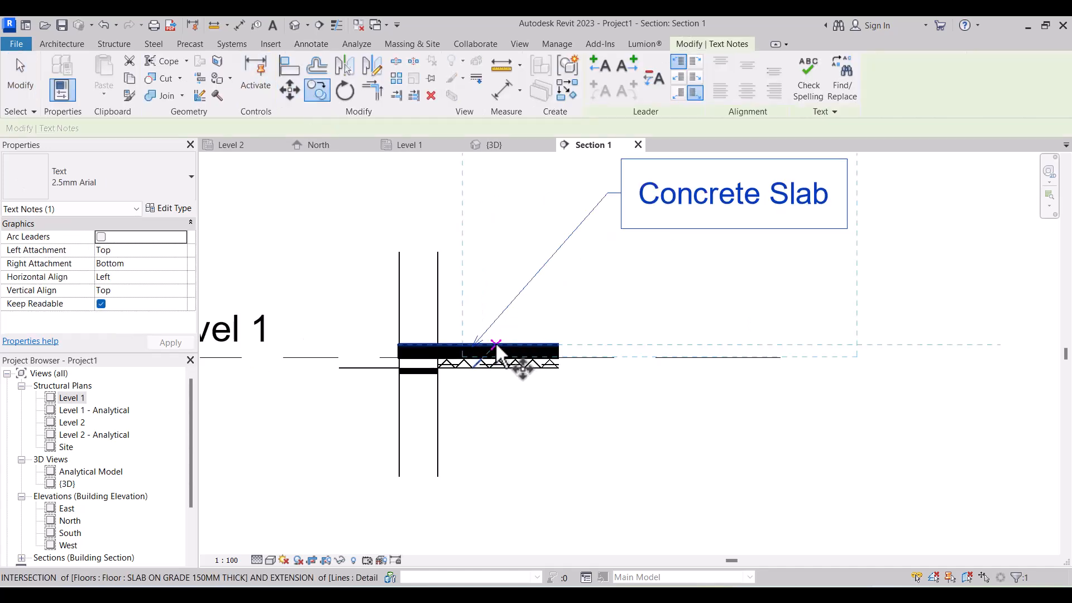
{"action": "left_click", "coordinate": [489, 317]}
{"action": "left_click", "coordinate": [487, 355]}
{"action": "scroll", "coordinate": [539, 353], "scroll_direction": "down", "scroll_amount": 3}
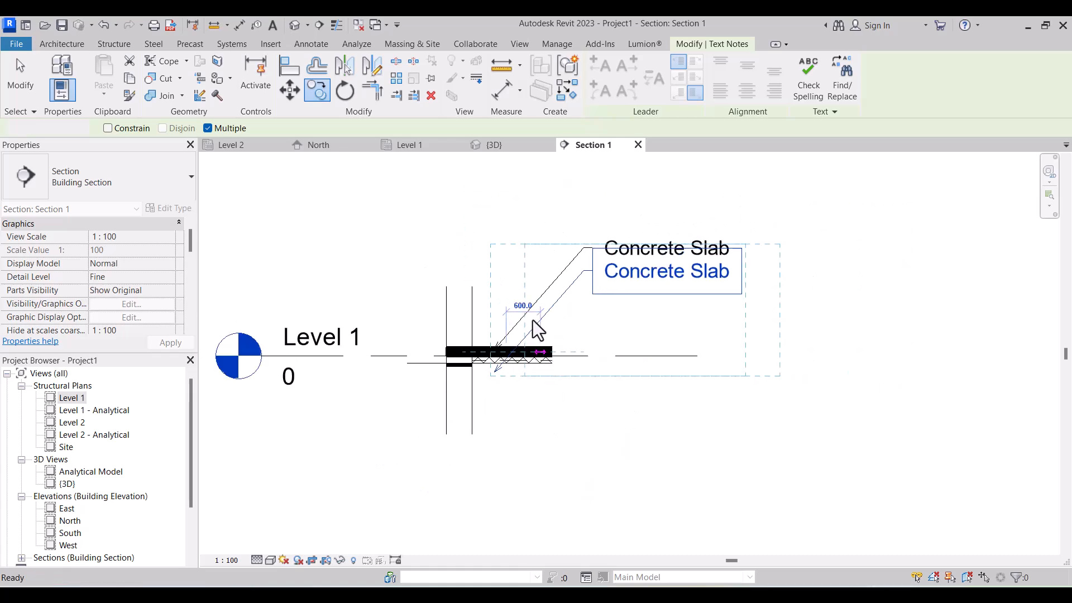
{"action": "scroll", "coordinate": [565, 304], "scroll_direction": "up", "scroll_amount": 3}
{"action": "key", "text": "Escape"}
{"action": "key", "text": "Escape"}
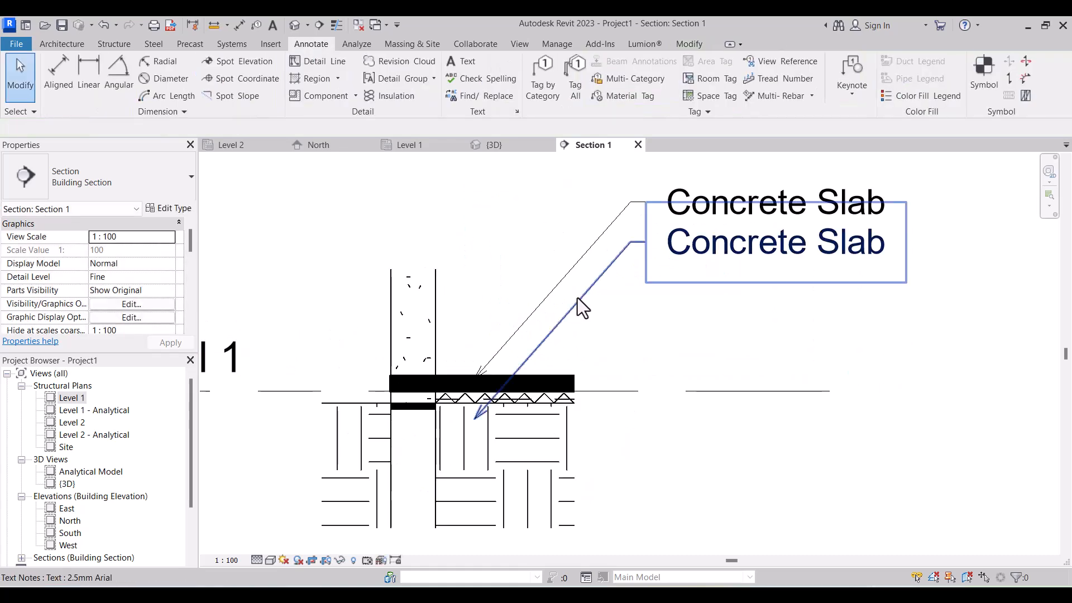
Step: Move the copied note's leader arrowhead onto the zigzag layer beneath the slab
{"action": "left_click", "coordinate": [476, 416]}
{"action": "scroll", "coordinate": [475, 416], "scroll_direction": "up", "scroll_amount": 1}
{"action": "left_click_drag", "start_coordinate": [500, 390], "coordinate": [491, 397]}
{"action": "scroll", "coordinate": [491, 397], "scroll_direction": "down", "scroll_amount": 3}
Step: Change the text of the lower copied Concrete Slab note to "Waterproofing membrane"
{"action": "double_click", "coordinate": [696, 277]}
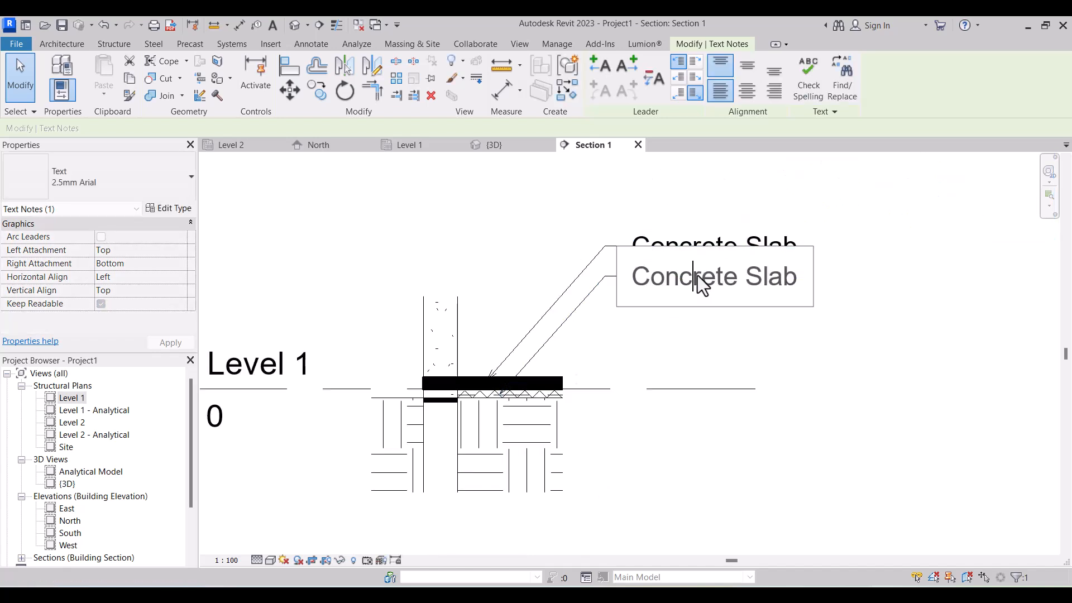
{"action": "key", "text": "ctrl+a"}
{"action": "type", "text": "Wa"}
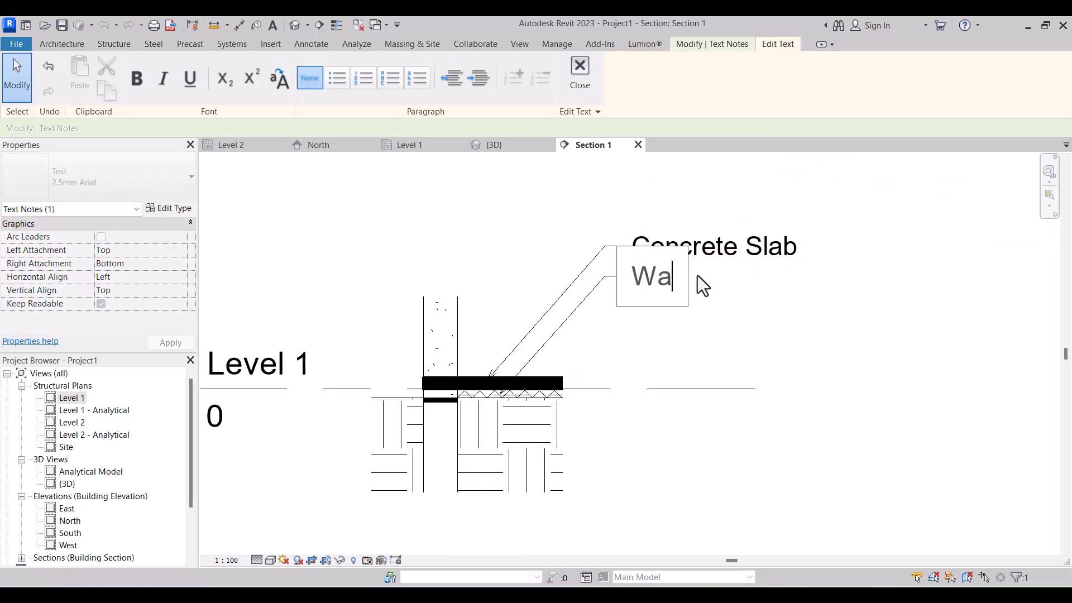
{"action": "type", "text": "terproofing"}
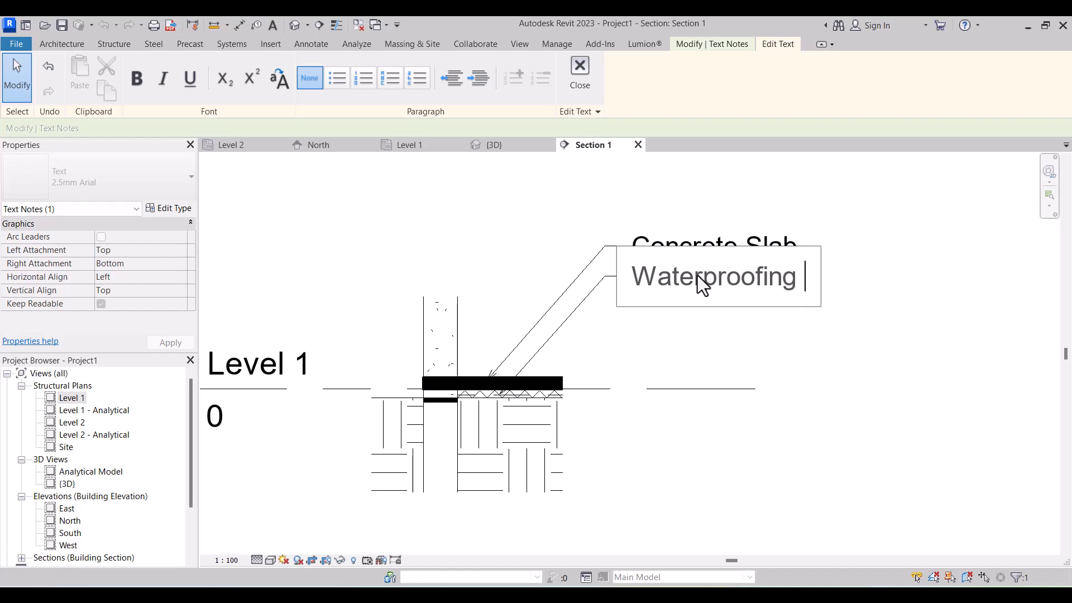
{"action": "type", "text": "membrane"}
{"action": "scroll", "coordinate": [633, 313], "scroll_direction": "down", "scroll_amount": 3}
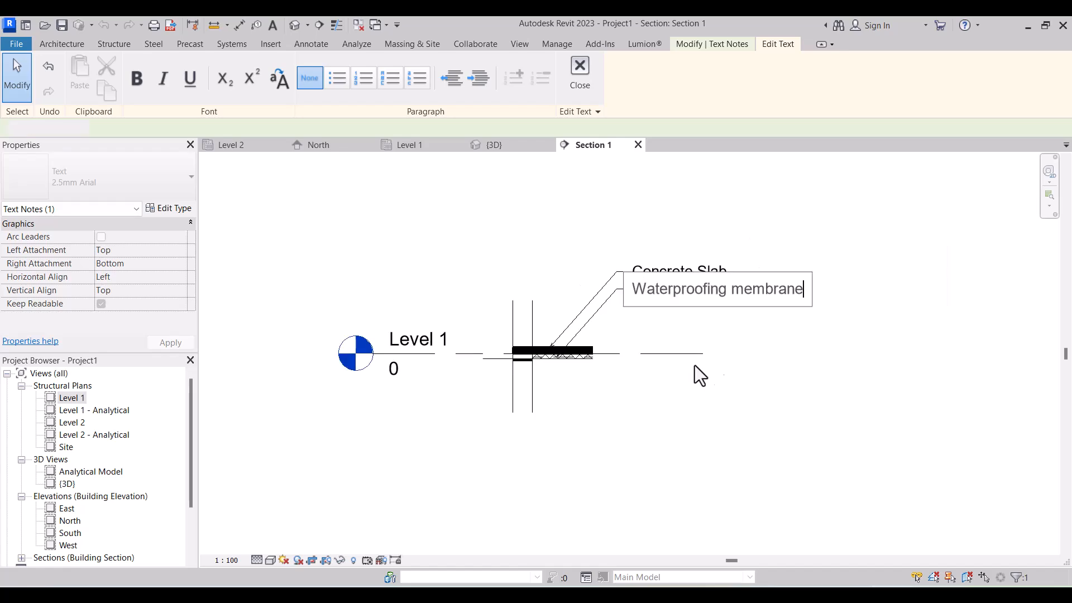
{"action": "left_click", "coordinate": [737, 384]}
Step: Copy the Waterproofing membrane note with its leader to just below the original
{"action": "left_click", "coordinate": [702, 299]}
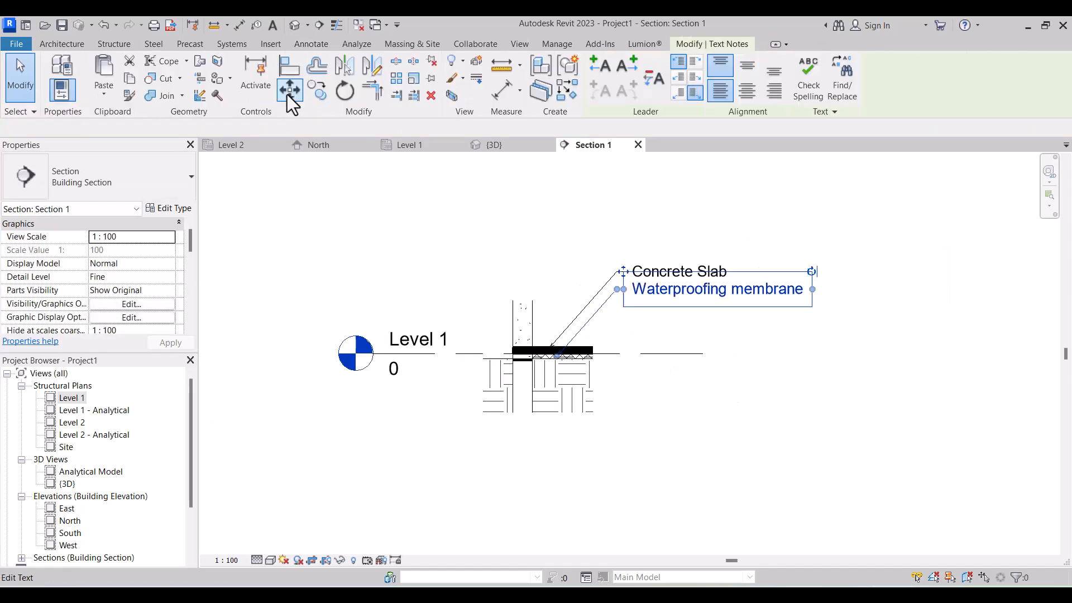
{"action": "left_click", "coordinate": [325, 96]}
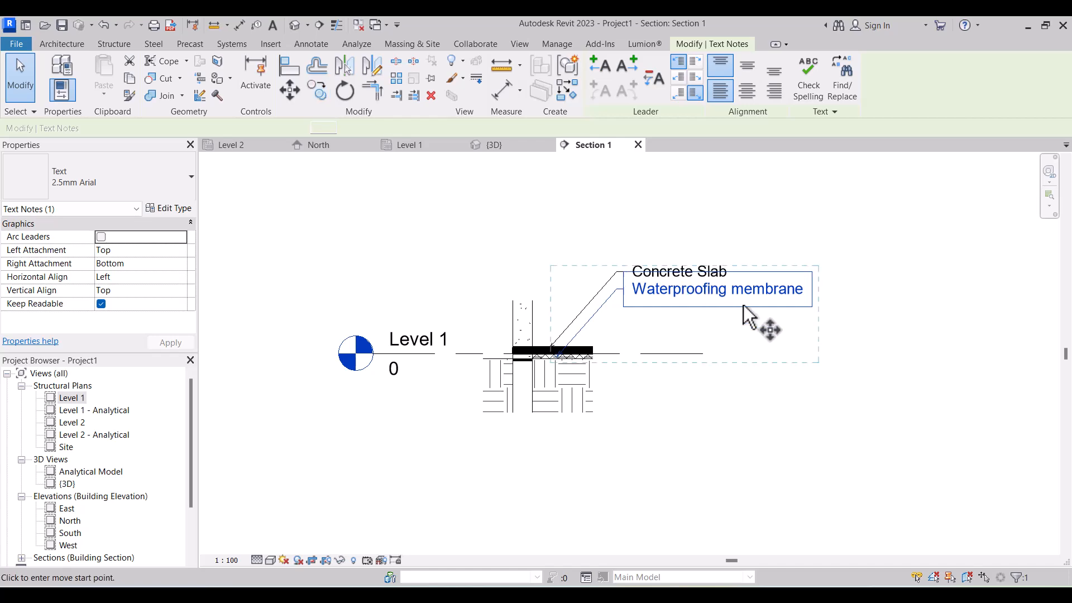
{"action": "scroll", "coordinate": [747, 301], "scroll_direction": "up", "scroll_amount": 2}
{"action": "left_click", "coordinate": [748, 332]}
{"action": "left_click", "coordinate": [748, 332]}
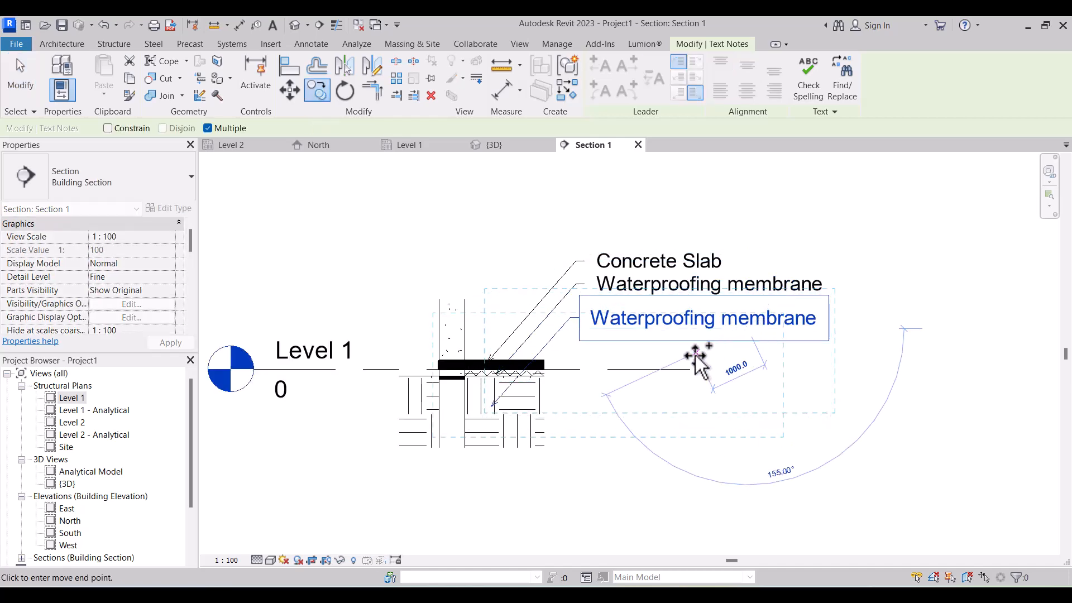
{"action": "key", "text": "Escape"}
{"action": "key", "text": "Escape"}
Step: Move the lower Waterproofing membrane note's leader arrowhead onto the zigzag layer beneath the slab, beside the other arrowhead
{"action": "scroll", "coordinate": [550, 342], "scroll_direction": "up", "scroll_amount": 3}
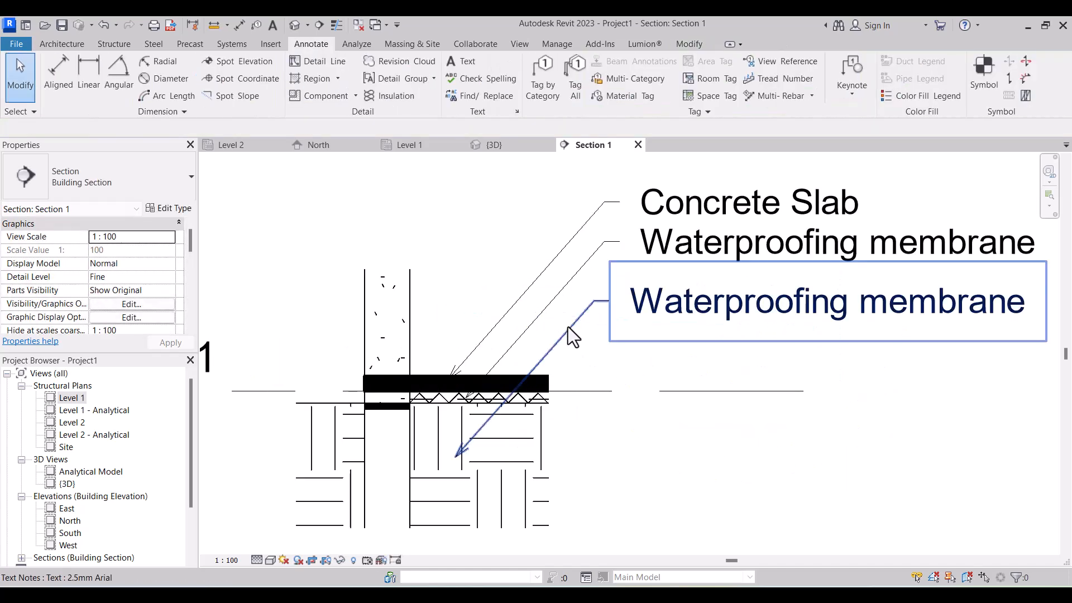
{"action": "left_click", "coordinate": [467, 452]}
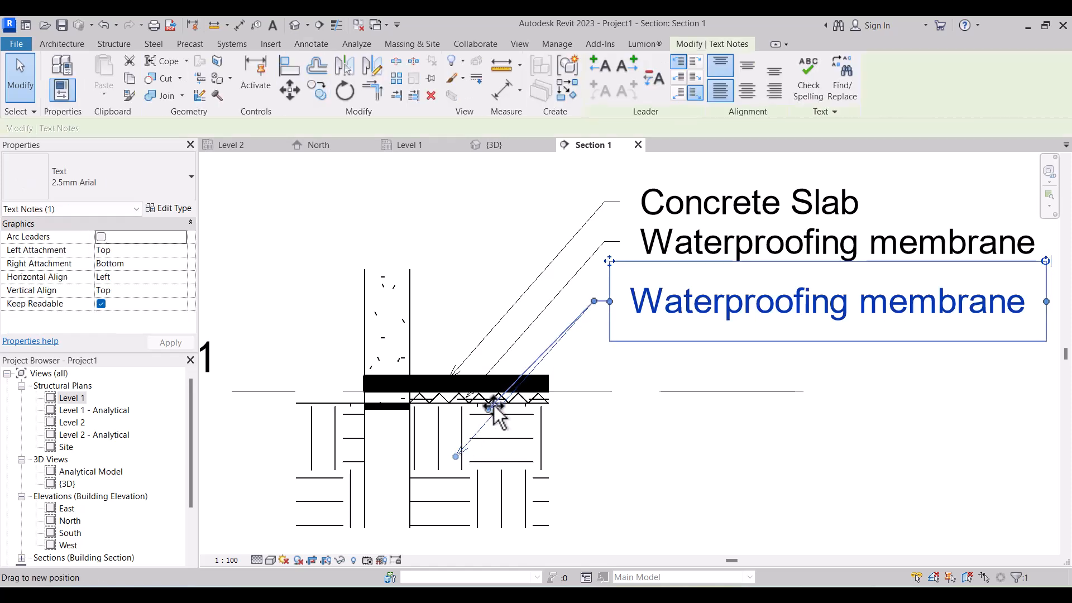
{"action": "left_click_drag", "start_coordinate": [506, 397], "coordinate": [511, 396]}
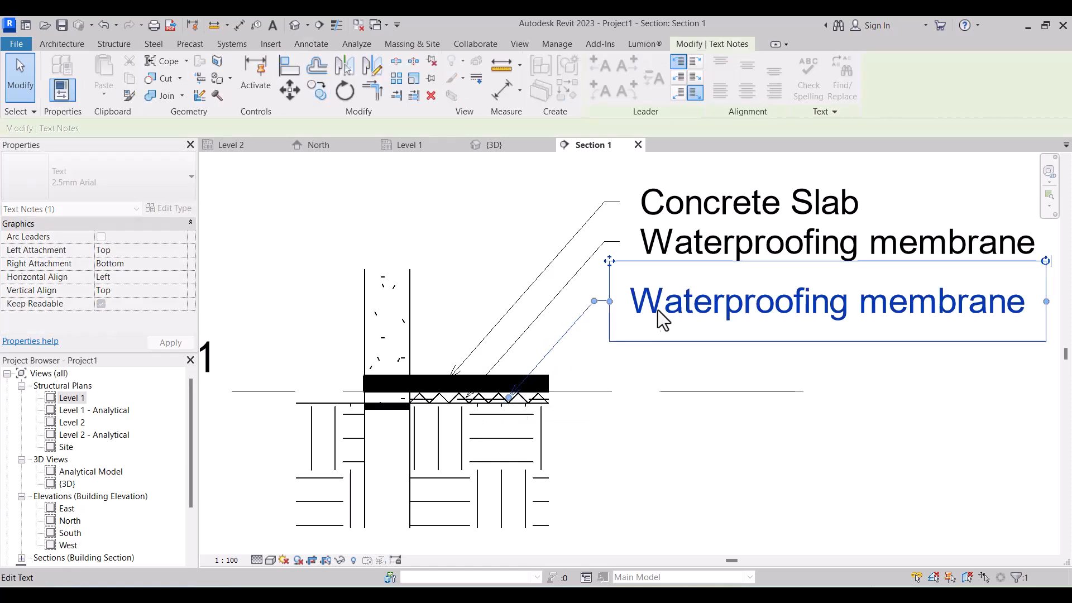
Step: Change the text of the lower Waterproofing membrane note to "Hardcore"
{"action": "double_click", "coordinate": [664, 315]}
{"action": "key", "text": "ctrl+a"}
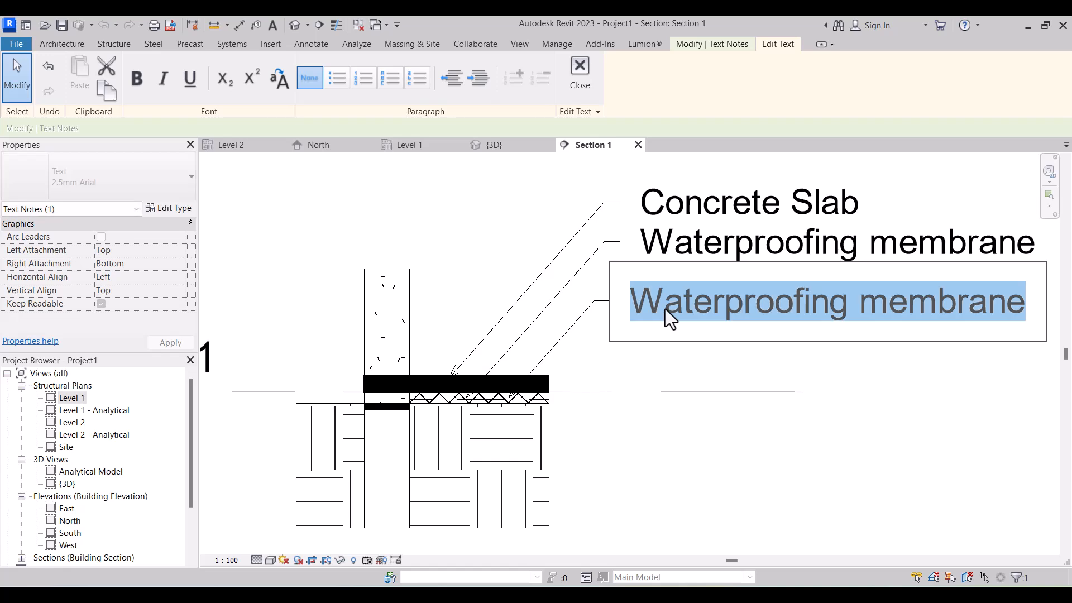
{"action": "type", "text": "Hard"}
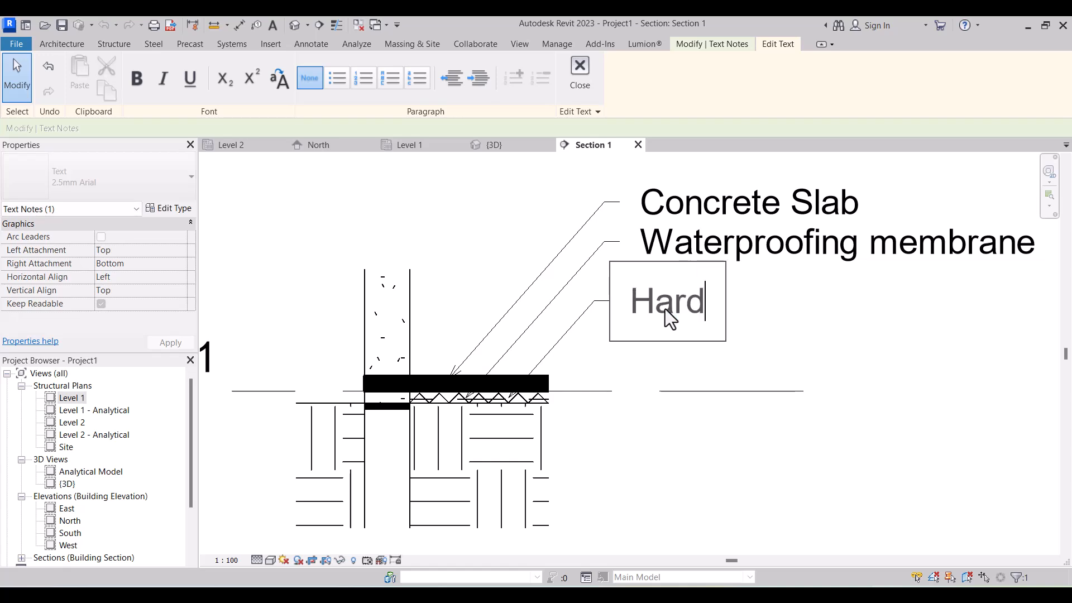
{"action": "type", "text": "core"}
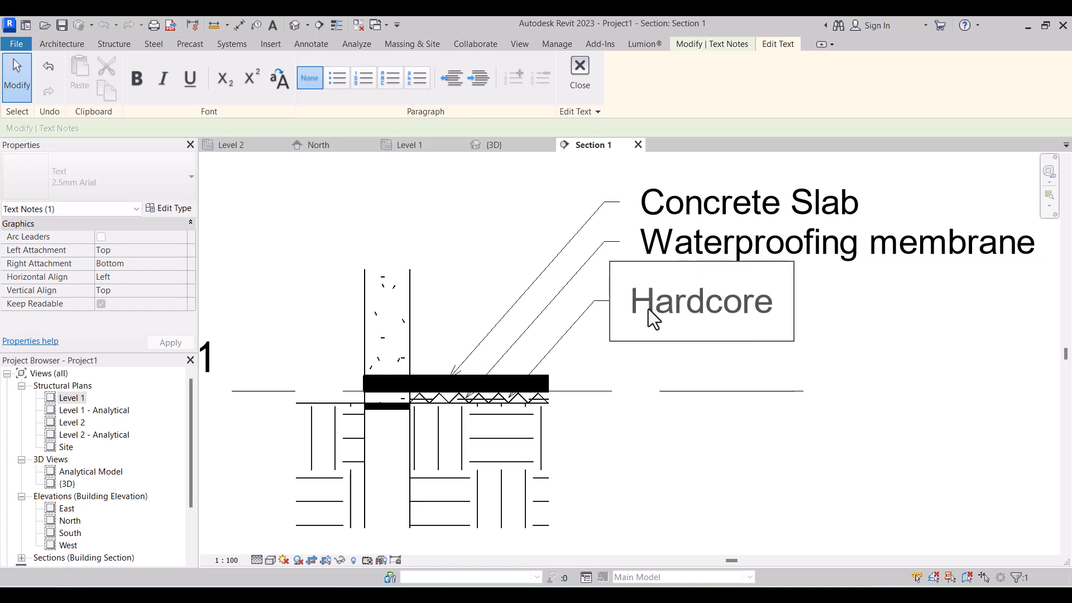
{"action": "scroll", "coordinate": [658, 309], "scroll_direction": "down", "scroll_amount": 2}
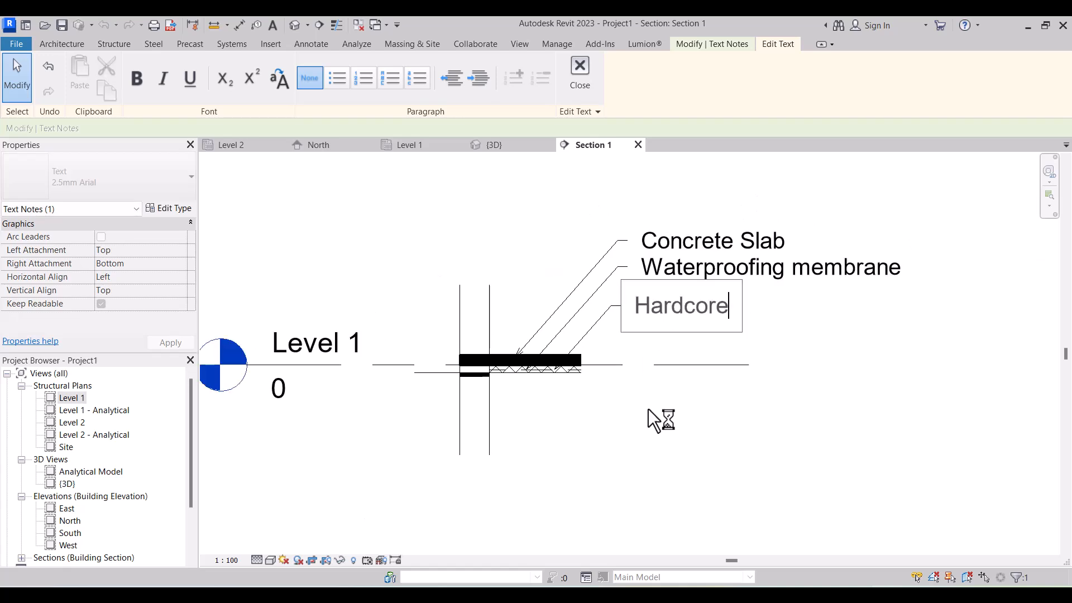
{"action": "left_click", "coordinate": [691, 441]}
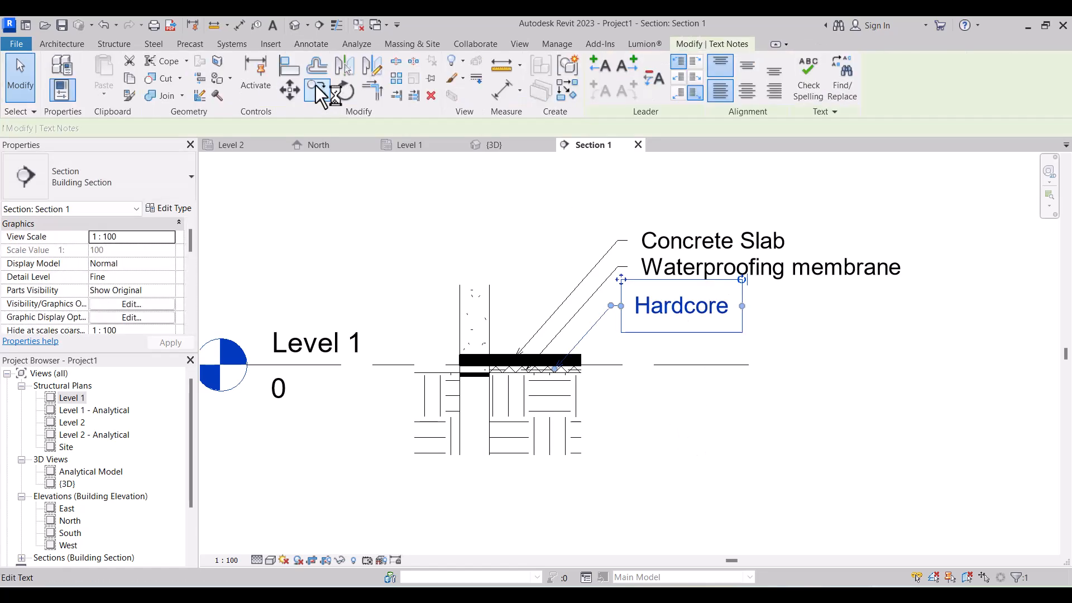
Step: Copy the Hardcore note about 1200 mm straight down and move the copy's leader arrowhead onto the earth fill, making the leader horizontal
{"action": "left_click", "coordinate": [668, 313]}
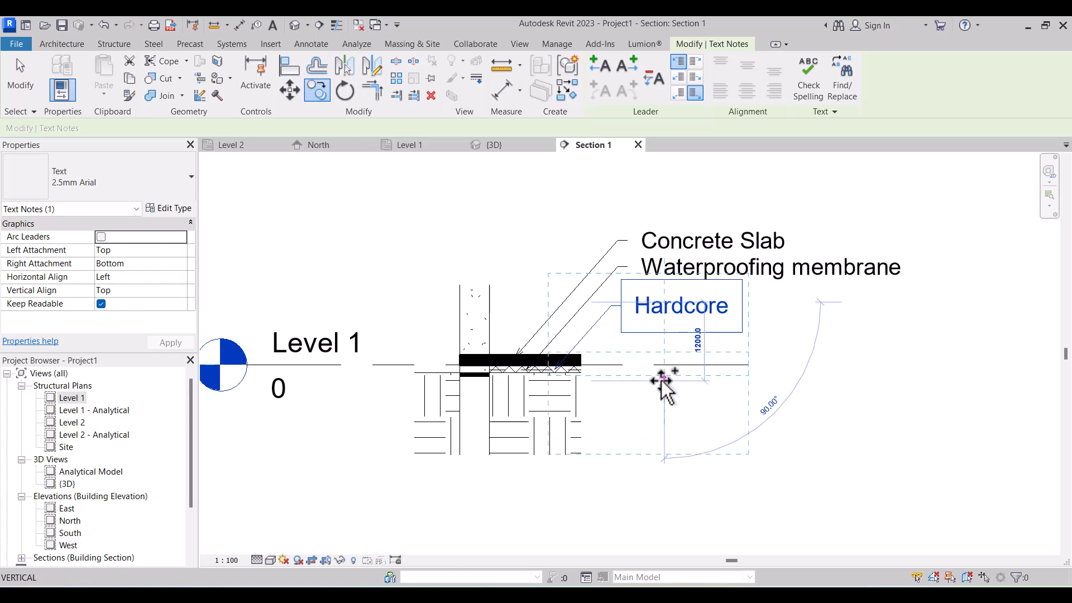
{"action": "left_click", "coordinate": [662, 392]}
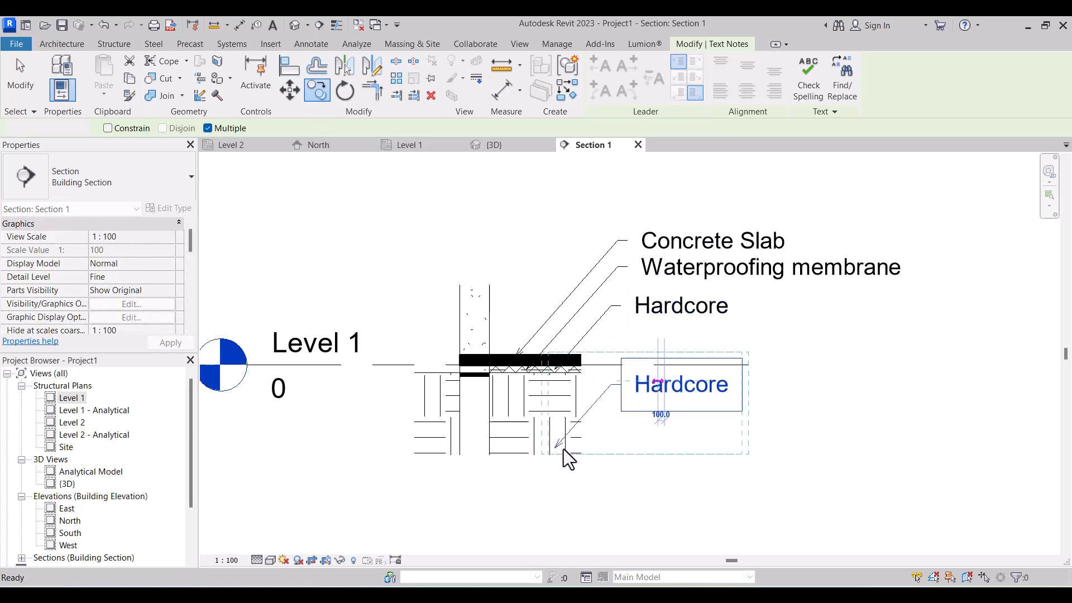
{"action": "key", "text": "Escape"}
{"action": "left_click_drag", "start_coordinate": [555, 447], "coordinate": [516, 384]}
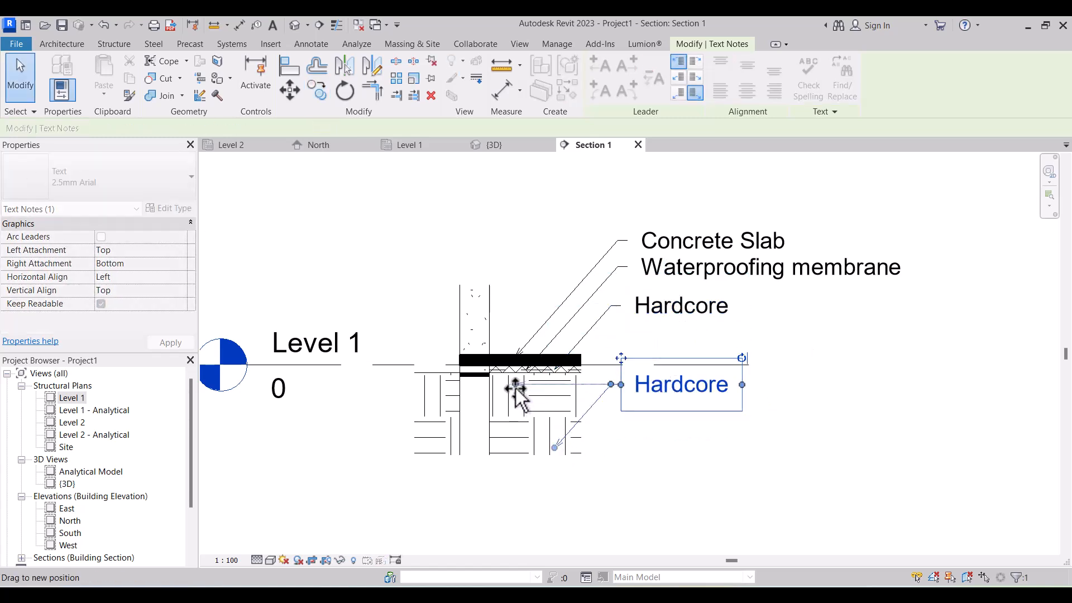
Step: Change the text of the lower Hardcore note to "Earth"
{"action": "double_click", "coordinate": [671, 385]}
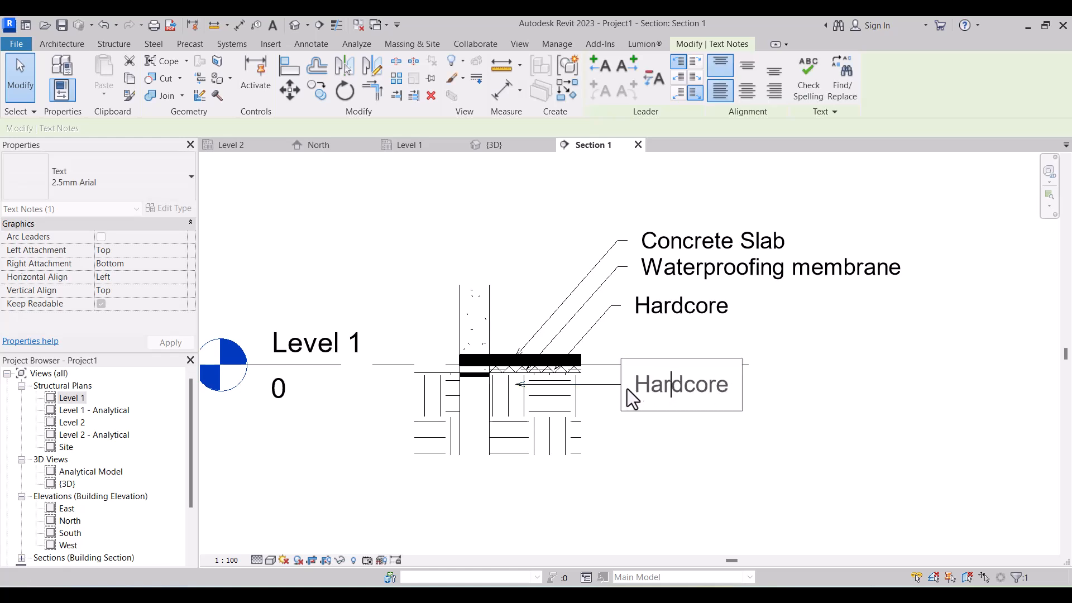
{"action": "left_click_drag", "start_coordinate": [634, 386], "coordinate": [741, 380]}
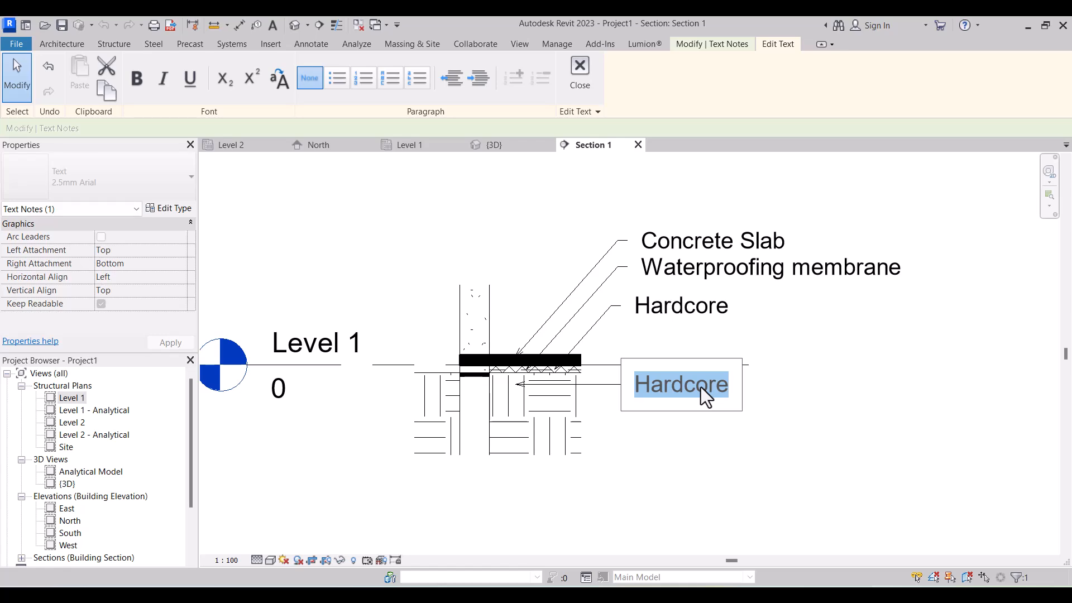
{"action": "type", "text": "Earth"}
{"action": "scroll", "coordinate": [720, 391], "scroll_direction": "down", "scroll_amount": 2}
{"action": "left_click", "coordinate": [670, 413]}
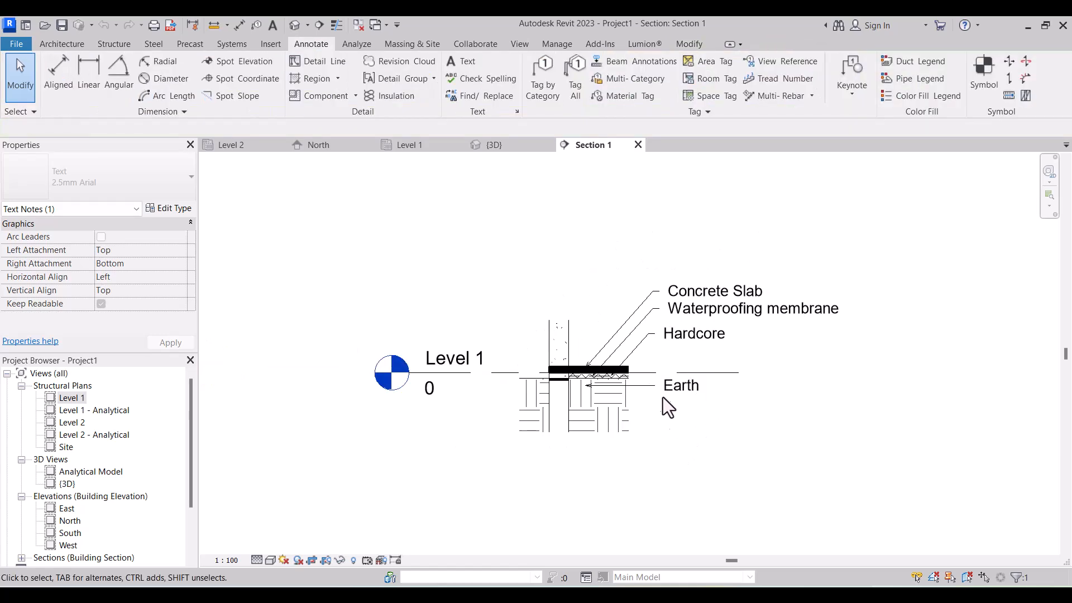
Step: Shift the Earth note sideways so its text lines up with the left edge of the Concrete Slab and Waterproofing membrane notes
{"action": "scroll", "coordinate": [667, 394], "scroll_direction": "up", "scroll_amount": 3}
{"action": "left_click", "coordinate": [650, 349]}
{"action": "left_click_drag", "start_coordinate": [664, 337], "coordinate": [661, 339]}
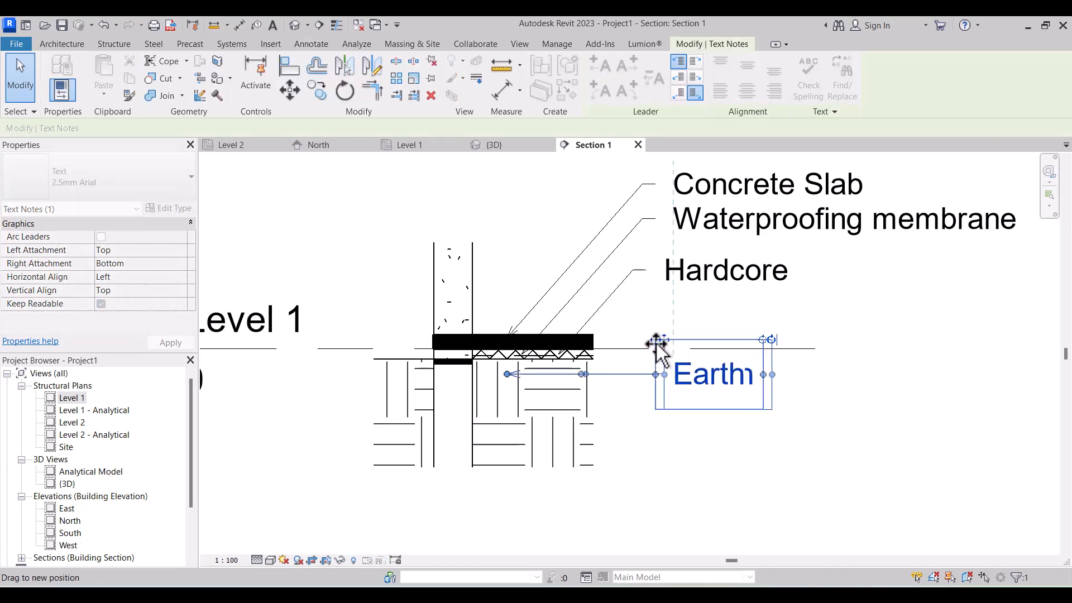
{"action": "scroll", "coordinate": [653, 342], "scroll_direction": "down", "scroll_amount": 2}
{"action": "left_click", "coordinate": [719, 453]}
Step: Shift the Hardcore note sideways so its text lines up with the other notes, and adjust its leader elbow
{"action": "scroll", "coordinate": [684, 324], "scroll_direction": "up", "scroll_amount": 2}
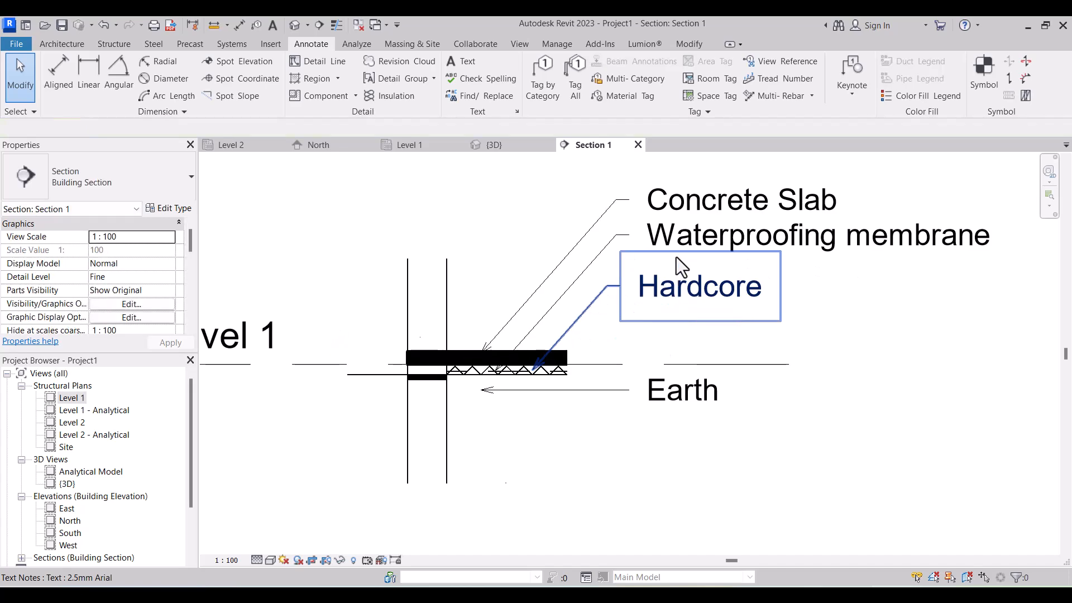
{"action": "left_click", "coordinate": [624, 282]}
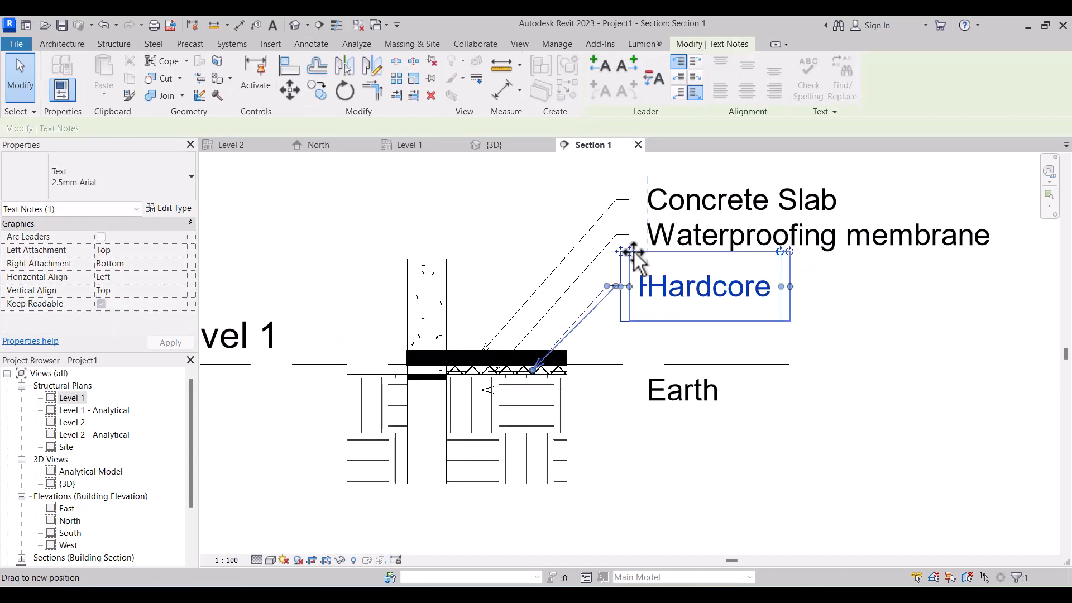
{"action": "scroll", "coordinate": [614, 290], "scroll_direction": "up", "scroll_amount": 2}
{"action": "left_click_drag", "start_coordinate": [617, 284], "coordinate": [608, 284]}
{"action": "scroll", "coordinate": [495, 294], "scroll_direction": "down", "scroll_amount": 6}
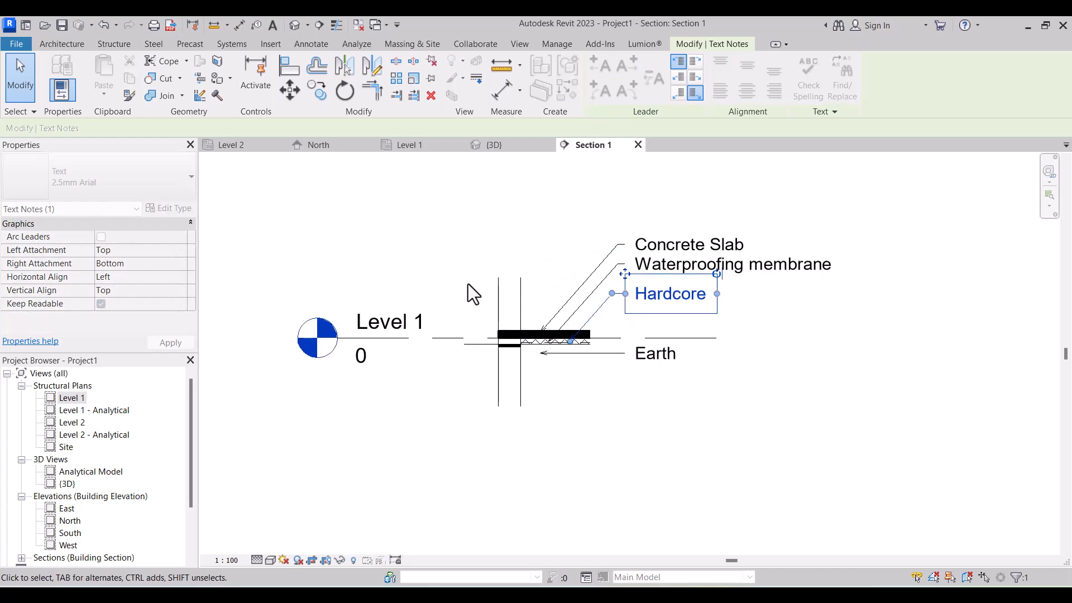
{"action": "left_click", "coordinate": [418, 219]}
Step: Examine the slab, columns and surrounding ground in the 3D view from an isometric angle
{"action": "left_click", "coordinate": [484, 145]}
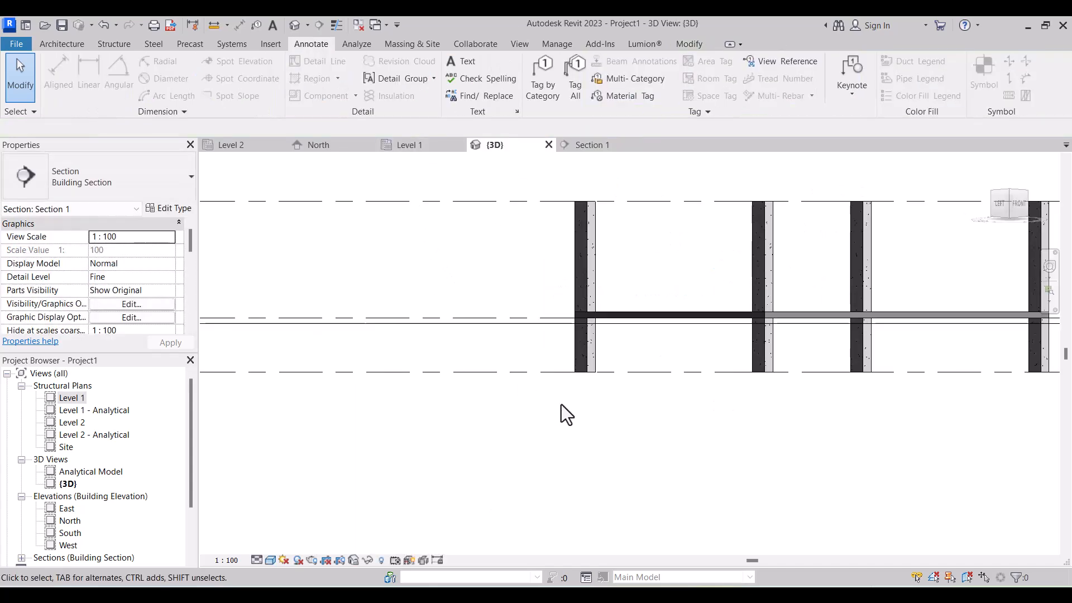
{"action": "scroll", "coordinate": [558, 388], "scroll_direction": "up", "scroll_amount": 1}
{"action": "scroll", "coordinate": [539, 363], "scroll_direction": "down", "scroll_amount": 6}
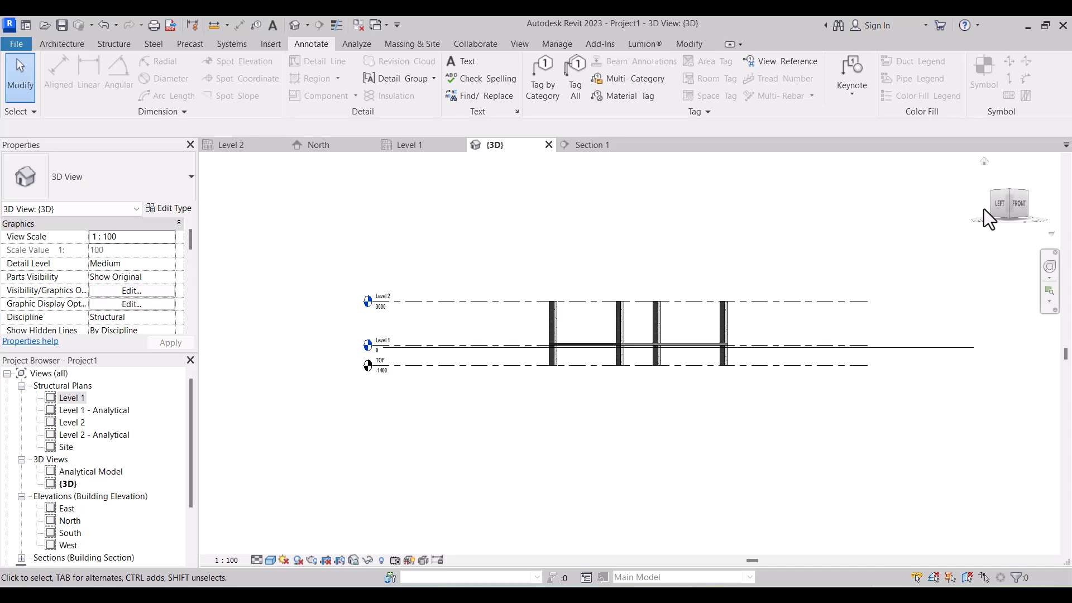
{"action": "left_click", "coordinate": [1011, 193]}
{"action": "scroll", "coordinate": [558, 334], "scroll_direction": "up", "scroll_amount": 3}
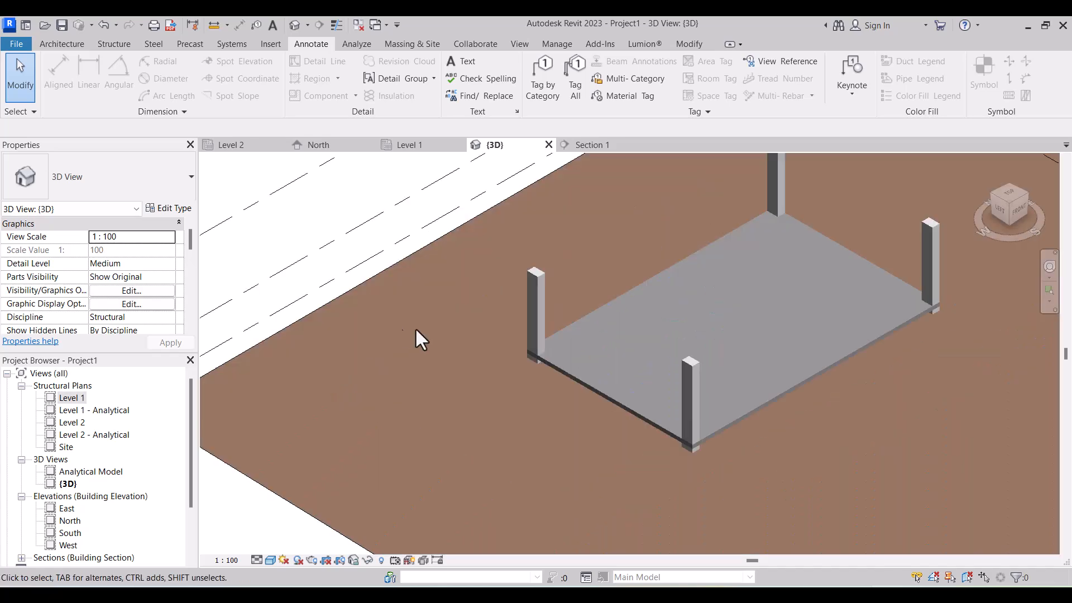
{"action": "scroll", "coordinate": [551, 370], "scroll_direction": "up", "scroll_amount": 2}
{"action": "scroll", "coordinate": [503, 390], "scroll_direction": "down", "scroll_amount": 7}
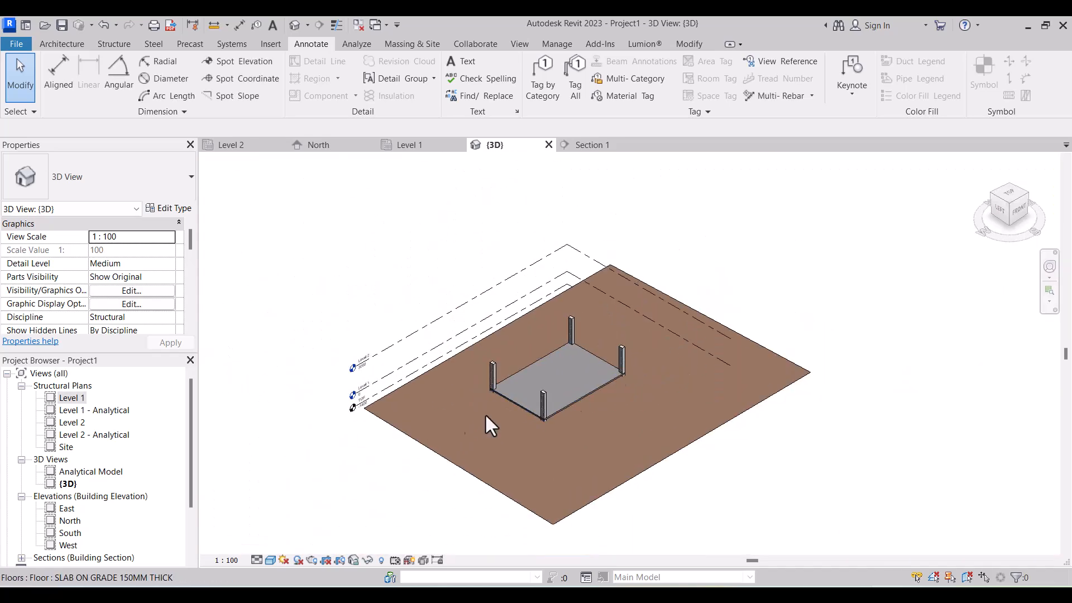
{"action": "scroll", "coordinate": [504, 403], "scroll_direction": "up", "scroll_amount": 2}
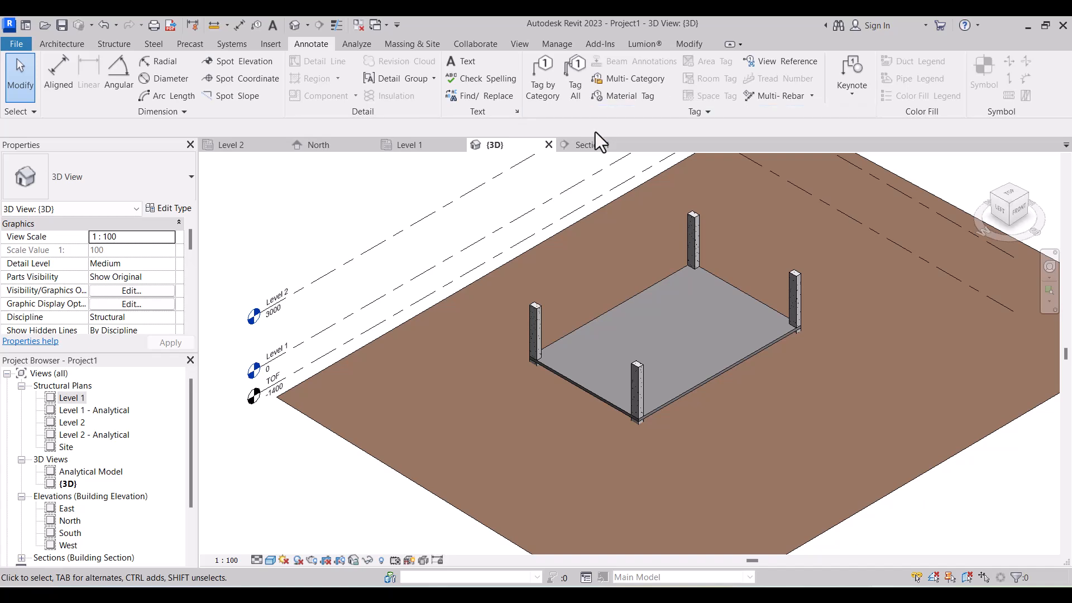
Step: Return to Section 1 and examine the annotated slab detail with its four leader notes
{"action": "left_click", "coordinate": [581, 145]}
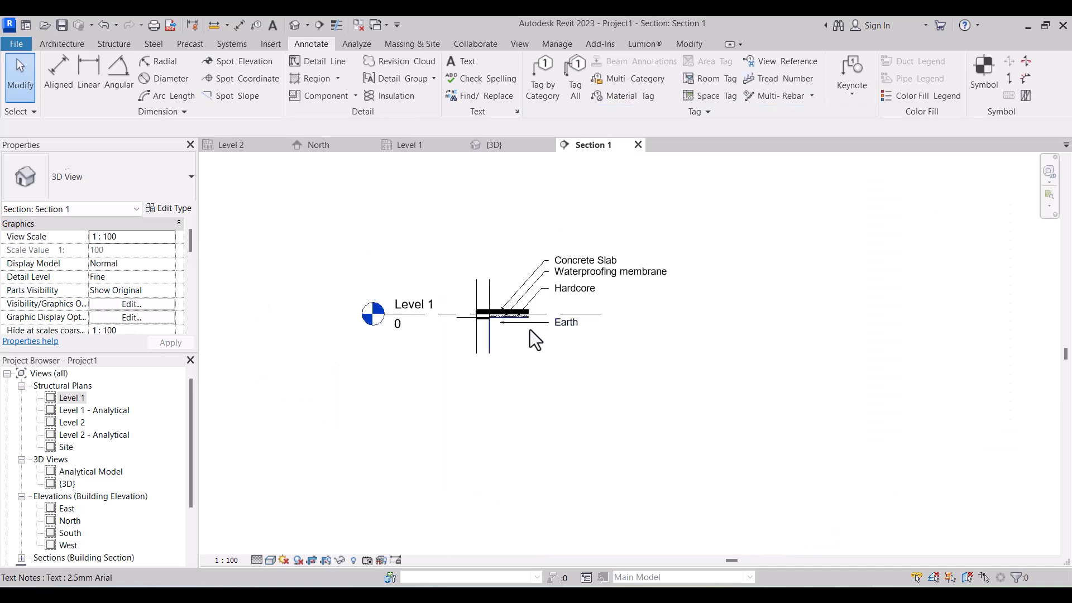
{"action": "scroll", "coordinate": [547, 332], "scroll_direction": "up", "scroll_amount": 5}
{"action": "scroll", "coordinate": [558, 374], "scroll_direction": "down", "scroll_amount": 5}
{"action": "scroll", "coordinate": [549, 343], "scroll_direction": "up", "scroll_amount": 3}
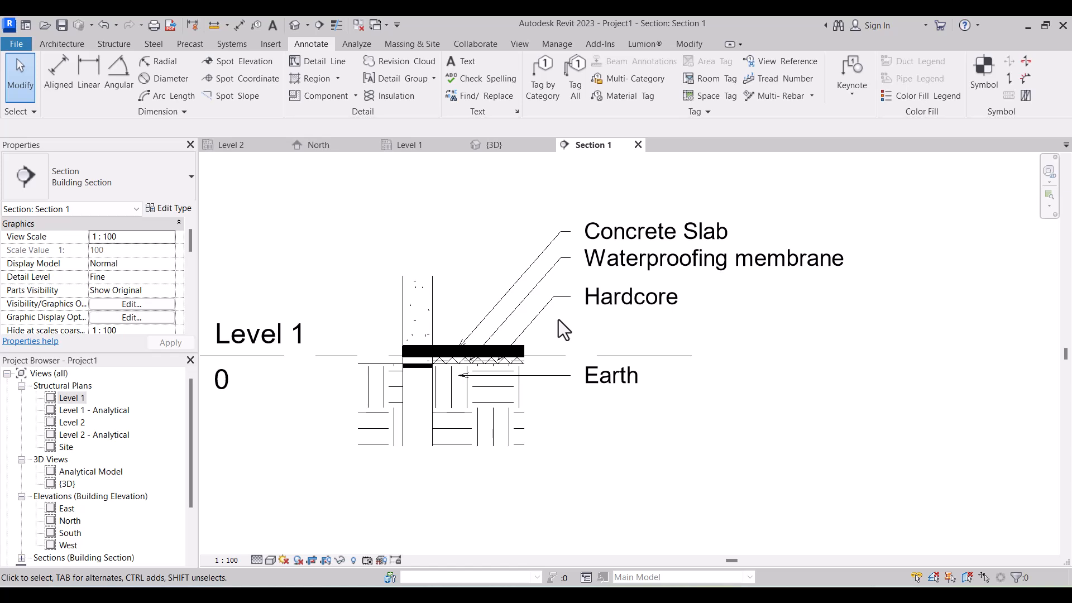
{"action": "scroll", "coordinate": [584, 344], "scroll_direction": "down", "scroll_amount": 2}
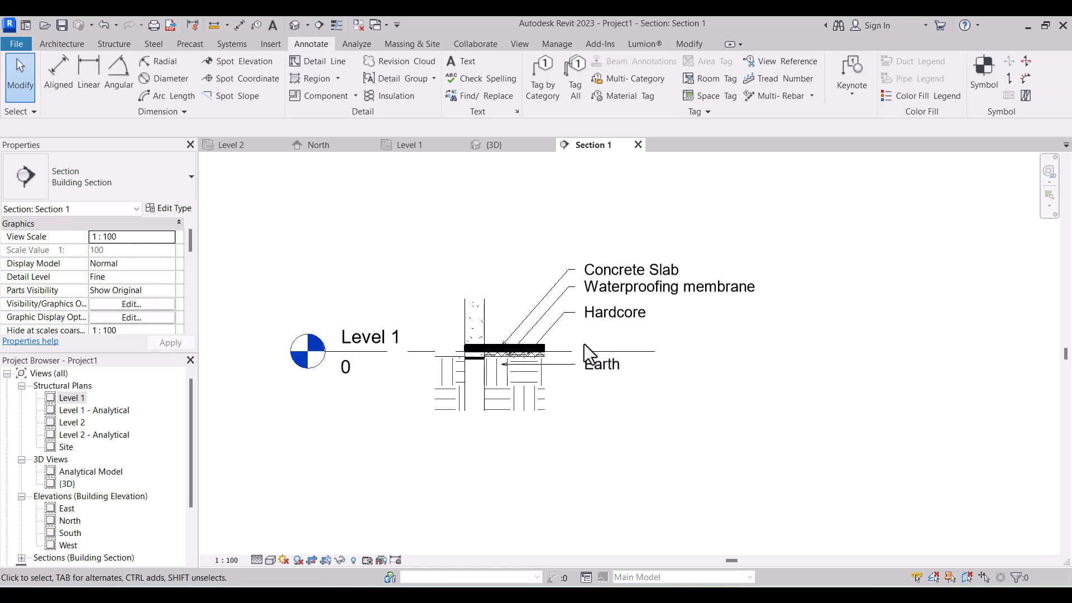